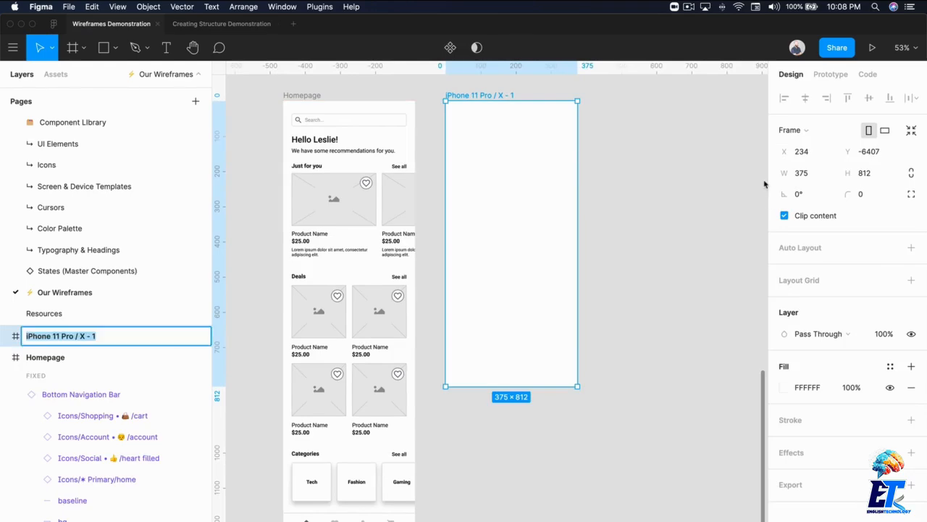
Step: Rename the new iPhone 11 Pro / X frame as Product Page
{"action": "type", "text": "Product Page"}
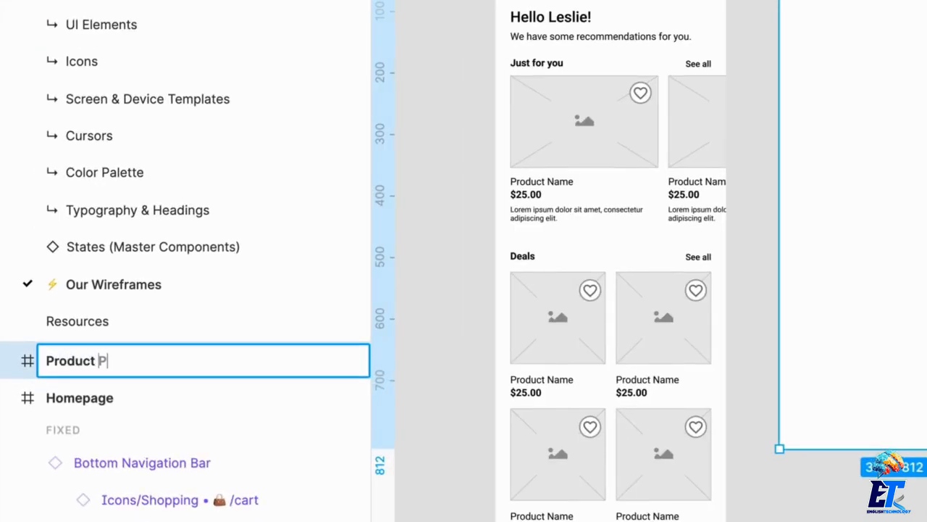
{"action": "key", "text": "Return"}
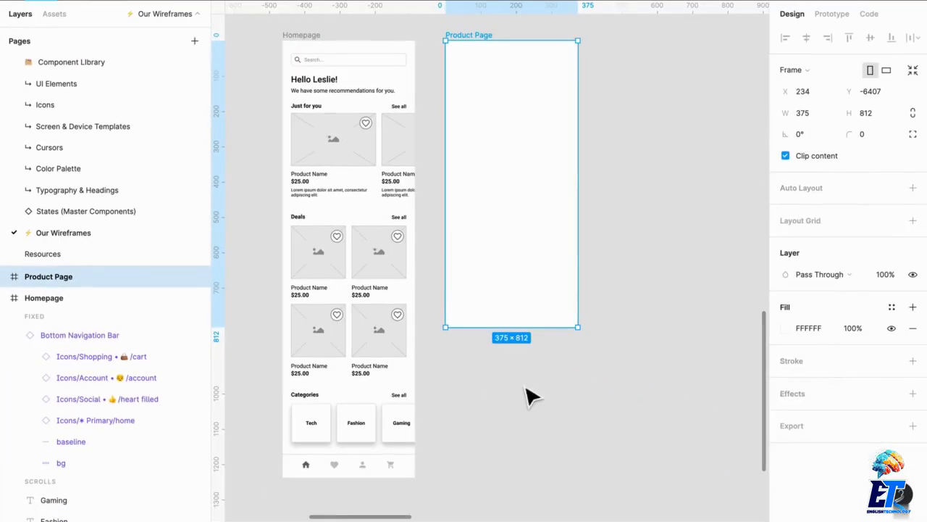
{"action": "left_click", "coordinate": [531, 395]}
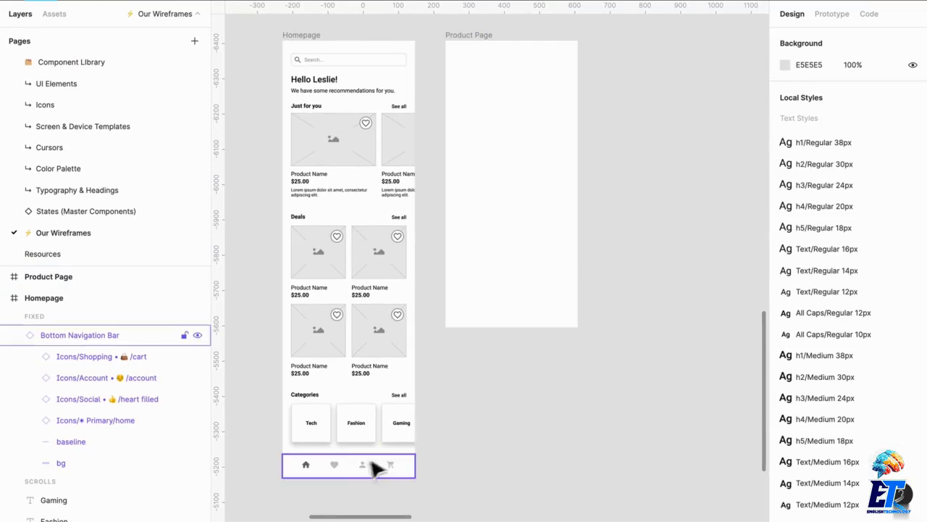
Step: Copy the Homepage's Bottom Navigation Bar into the Product Page frame and align it with the frame's lower edge
{"action": "left_click", "coordinate": [353, 484]}
{"action": "key", "text": "ctrl+c"}
{"action": "left_click", "coordinate": [511, 93]}
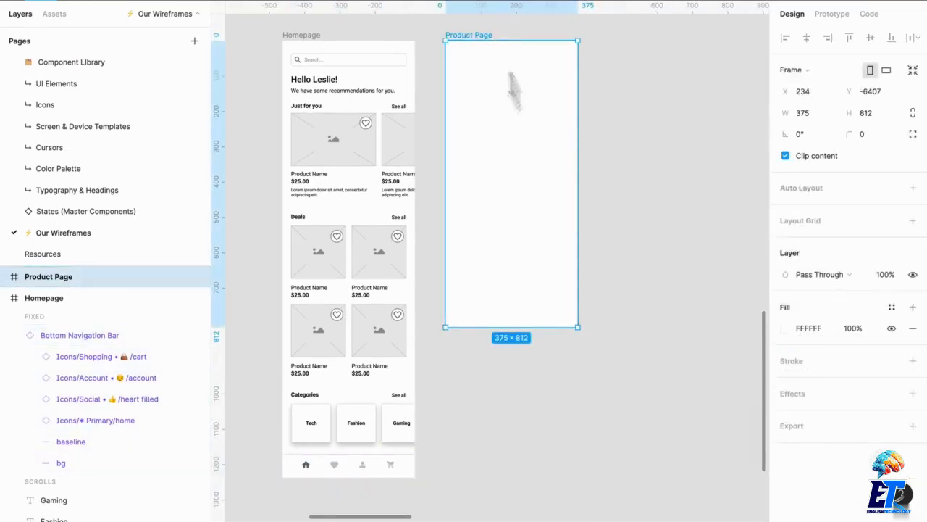
{"action": "key", "text": "ctrl+v"}
{"action": "left_click_drag", "start_coordinate": [554, 62], "coordinate": [551, 312]}
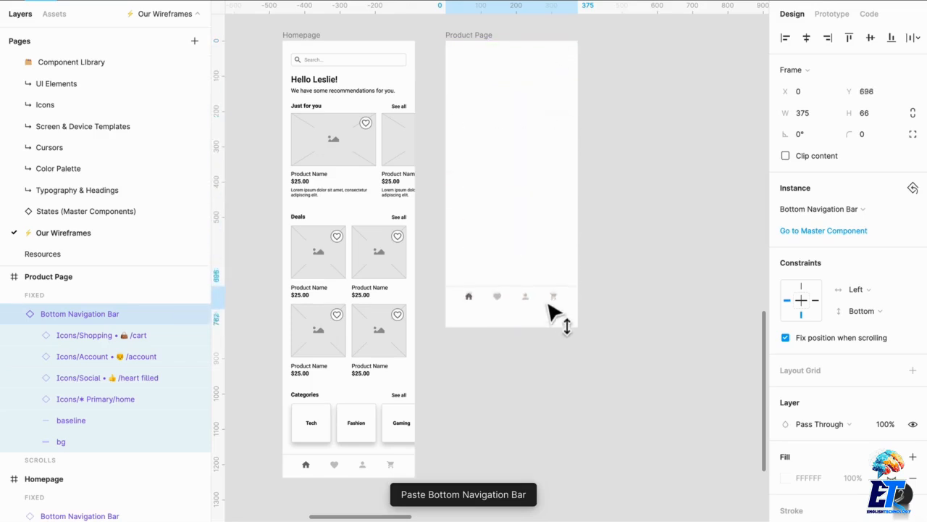
Step: Set the opacity of the home icon in the Product Page's navigation bar to 40%, matching the heart icon
{"action": "scroll", "coordinate": [536, 330], "scroll_direction": "up", "scroll_amount": 4}
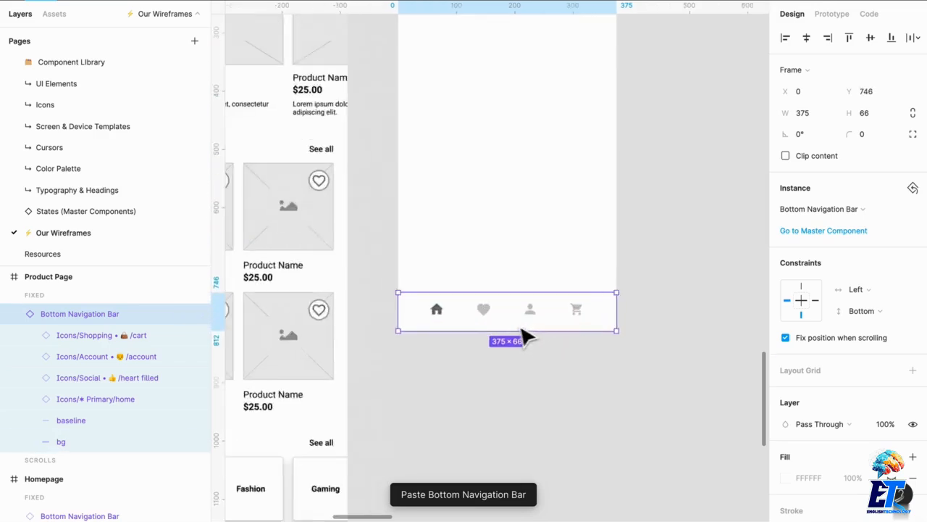
{"action": "left_click", "coordinate": [435, 318]}
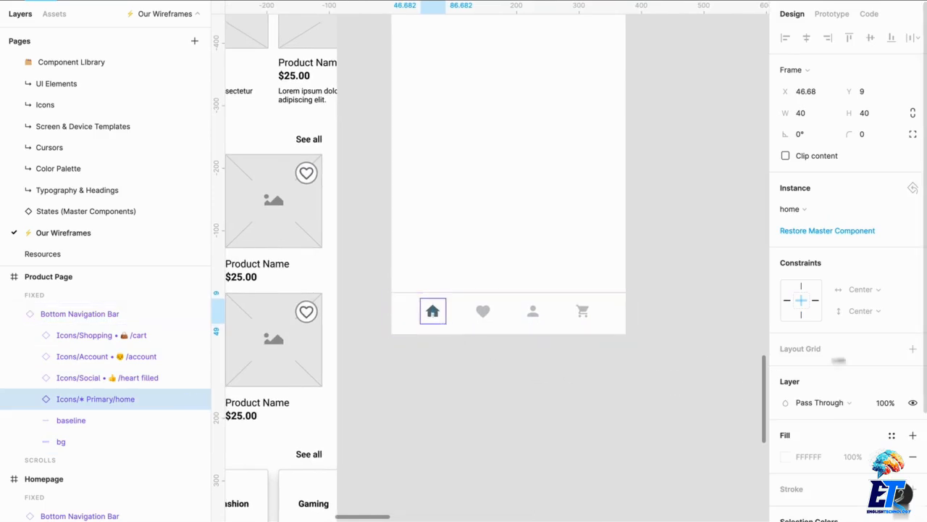
{"action": "left_click", "coordinate": [494, 319]}
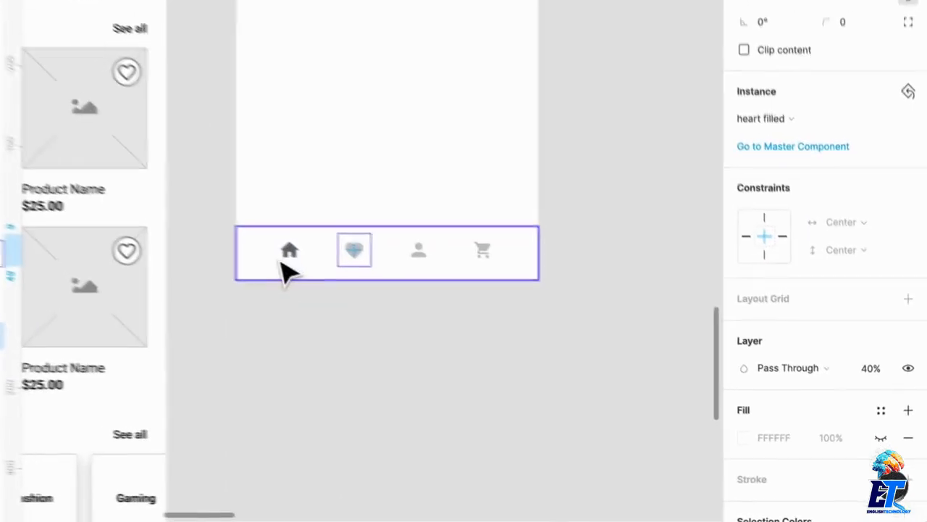
{"action": "left_click", "coordinate": [432, 313]}
{"action": "type", "text": "40"}
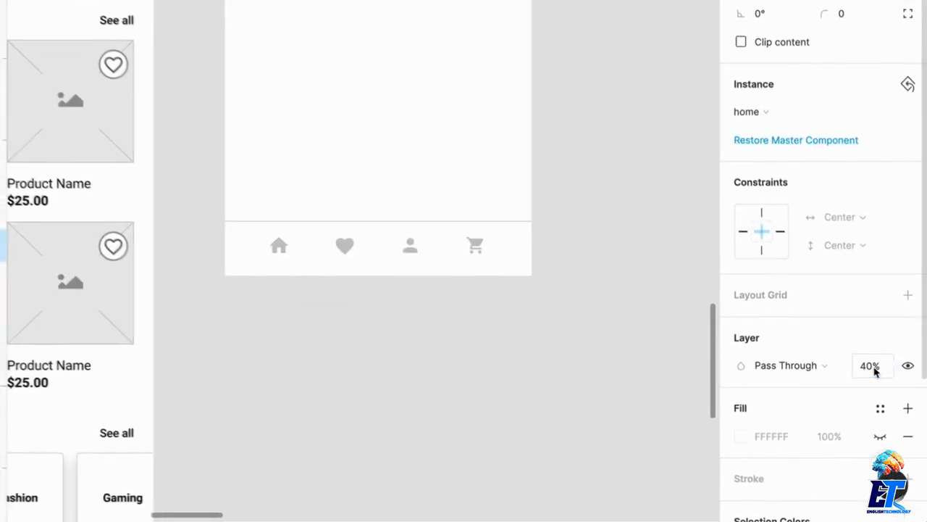
{"action": "left_click", "coordinate": [544, 139]}
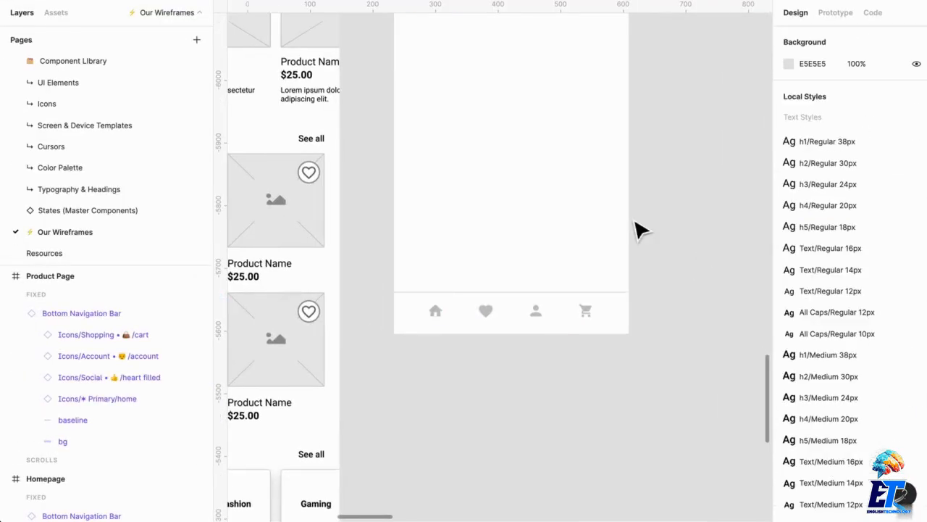
Step: Review the site map's Home screen and its linked Categories, Deals, Wishlist, Orders, Cart and Profile sections
{"action": "scroll", "coordinate": [634, 220], "scroll_direction": "up", "scroll_amount": 3}
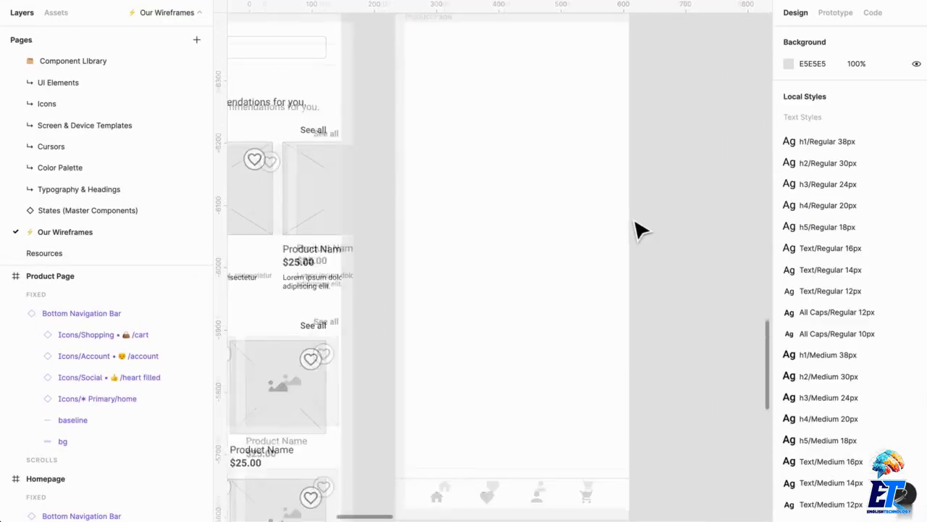
{"action": "scroll", "coordinate": [634, 220], "scroll_direction": "down", "scroll_amount": 4}
{"action": "scroll", "coordinate": [635, 220], "scroll_direction": "right", "scroll_amount": 1}
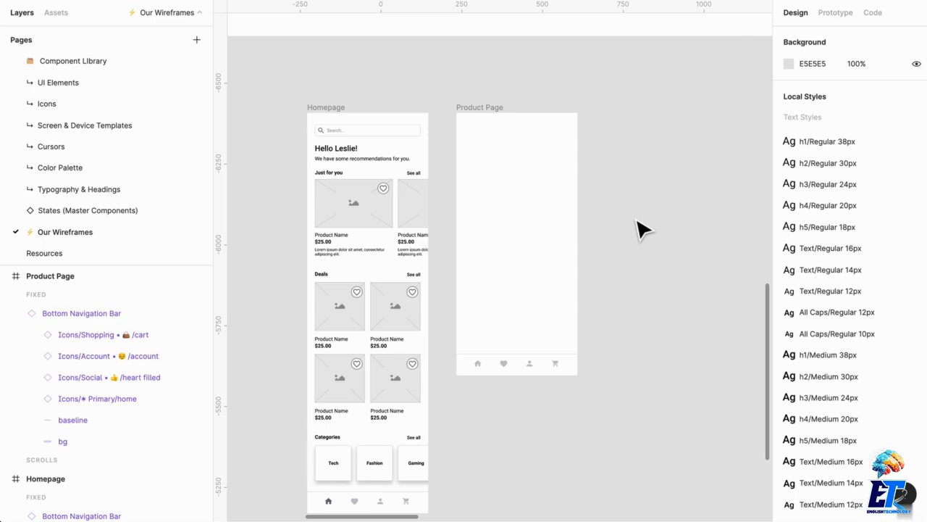
{"action": "scroll", "coordinate": [639, 218], "scroll_direction": "up", "scroll_amount": 5}
{"action": "scroll", "coordinate": [639, 218], "scroll_direction": "down", "scroll_amount": 4}
{"action": "scroll", "coordinate": [638, 218], "scroll_direction": "right", "scroll_amount": 3}
{"action": "scroll", "coordinate": [638, 218], "scroll_direction": "up", "scroll_amount": 2}
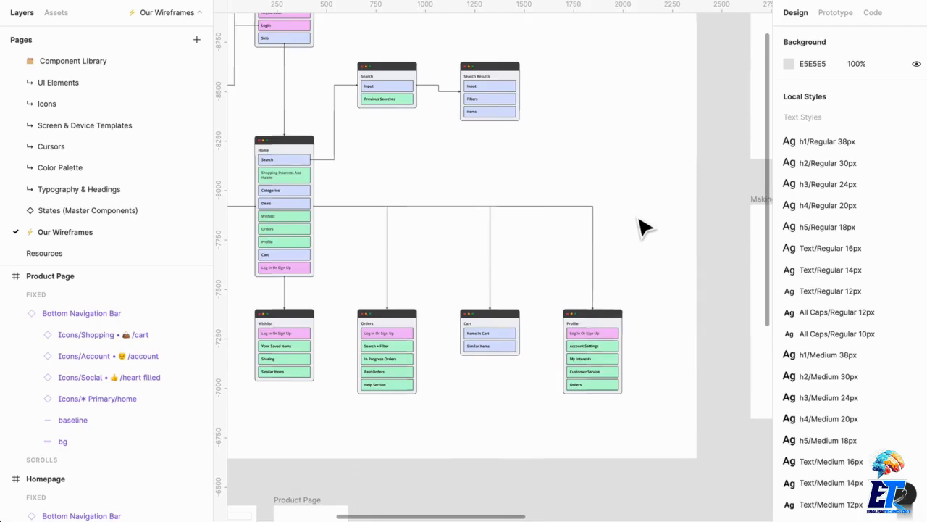
{"action": "scroll", "coordinate": [642, 227], "scroll_direction": "left", "scroll_amount": 5}
{"action": "scroll", "coordinate": [463, 345], "scroll_direction": "up", "scroll_amount": 2}
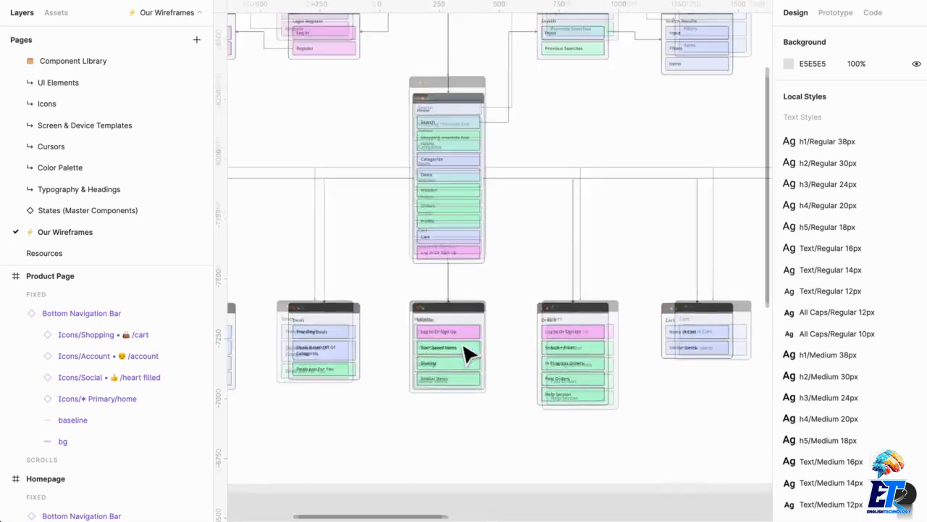
{"action": "scroll", "coordinate": [467, 355], "scroll_direction": "up", "scroll_amount": 1}
{"action": "scroll", "coordinate": [488, 348], "scroll_direction": "right", "scroll_amount": 5}
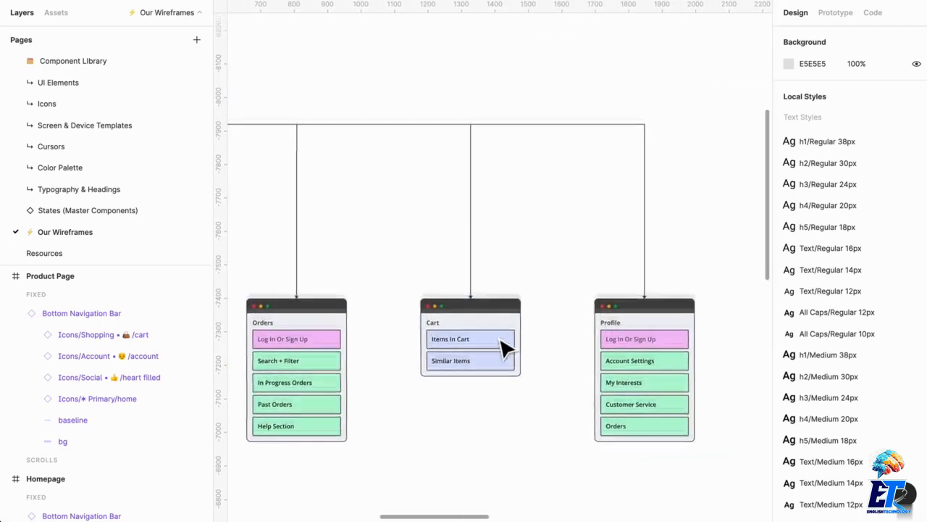
{"action": "scroll", "coordinate": [505, 348], "scroll_direction": "up", "scroll_amount": 3}
{"action": "scroll", "coordinate": [504, 348], "scroll_direction": "left", "scroll_amount": 6}
{"action": "scroll", "coordinate": [505, 347], "scroll_direction": "down", "scroll_amount": 3}
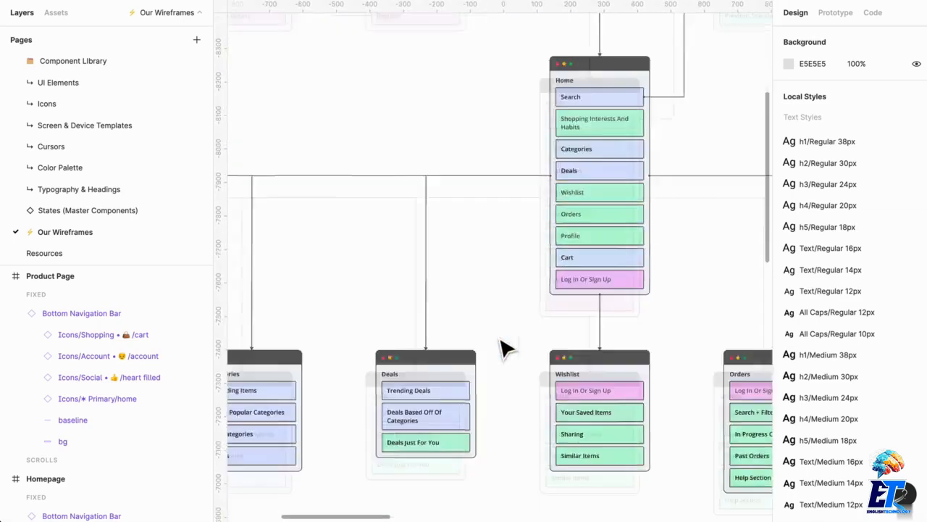
{"action": "scroll", "coordinate": [504, 347], "scroll_direction": "down", "scroll_amount": 3}
{"action": "scroll", "coordinate": [505, 348], "scroll_direction": "left", "scroll_amount": 2}
{"action": "scroll", "coordinate": [505, 348], "scroll_direction": "left", "scroll_amount": 4}
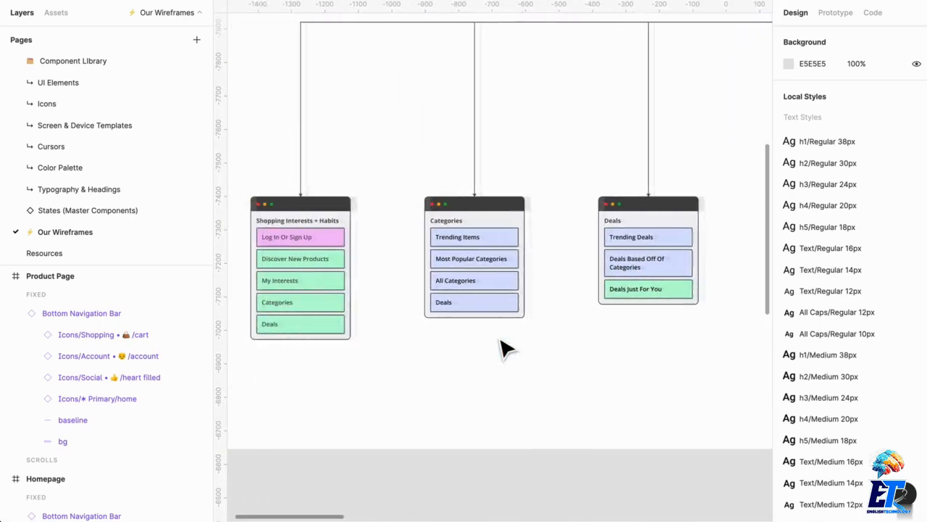
{"action": "scroll", "coordinate": [505, 348], "scroll_direction": "left", "scroll_amount": 2}
{"action": "scroll", "coordinate": [505, 348], "scroll_direction": "right", "scroll_amount": 6}
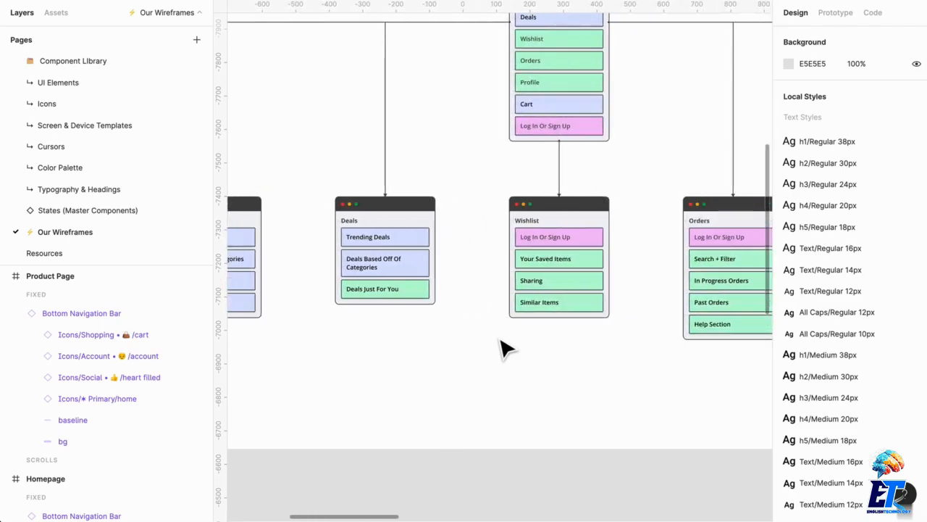
{"action": "scroll", "coordinate": [505, 347], "scroll_direction": "right", "scroll_amount": 3}
{"action": "scroll", "coordinate": [505, 347], "scroll_direction": "down", "scroll_amount": 3}
{"action": "scroll", "coordinate": [505, 348], "scroll_direction": "up", "scroll_amount": 5}
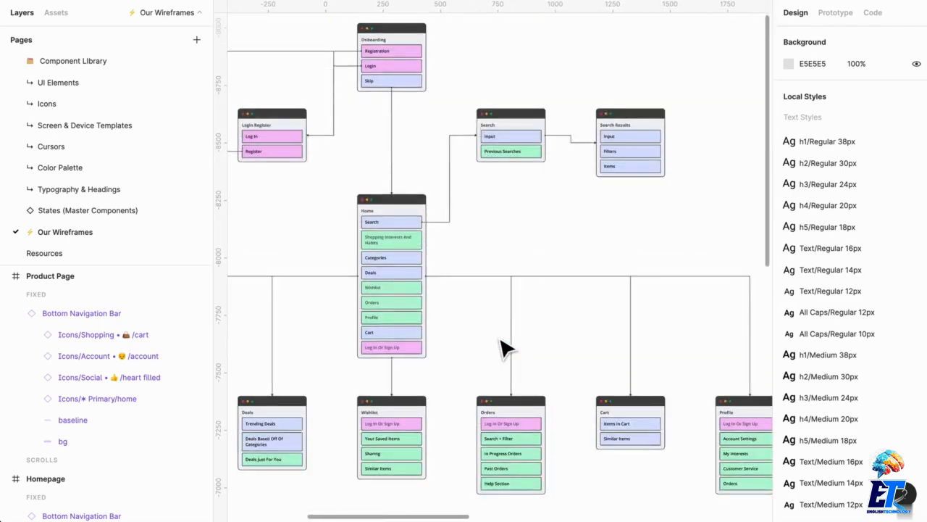
Step: Examine the Step 5 product review screen in the user flow for finding the right product through search
{"action": "scroll", "coordinate": [504, 348], "scroll_direction": "right", "scroll_amount": 10}
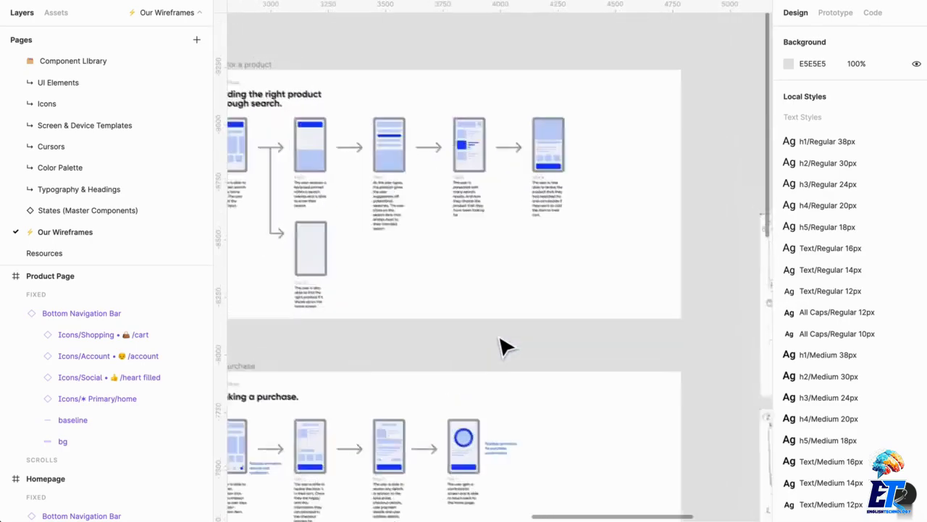
{"action": "scroll", "coordinate": [456, 323], "scroll_direction": "up", "scroll_amount": 2}
{"action": "scroll", "coordinate": [456, 324], "scroll_direction": "left", "scroll_amount": 1}
{"action": "scroll", "coordinate": [594, 223], "scroll_direction": "up", "scroll_amount": 6}
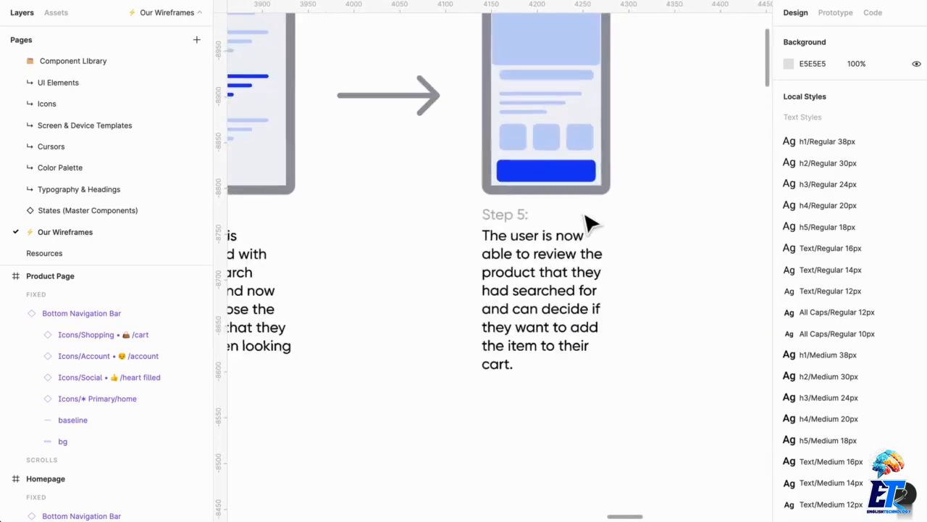
{"action": "scroll", "coordinate": [591, 224], "scroll_direction": "up", "scroll_amount": 2}
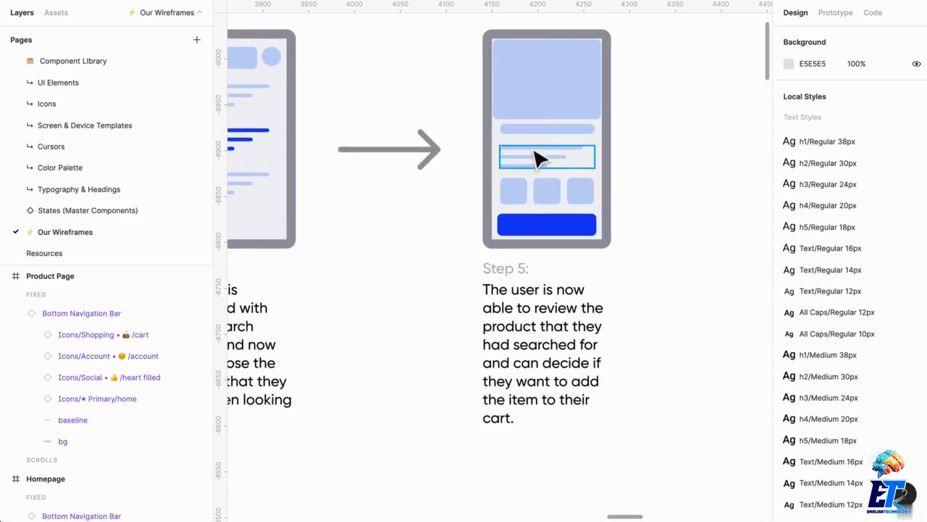
{"action": "scroll", "coordinate": [533, 166], "scroll_direction": "up", "scroll_amount": 1}
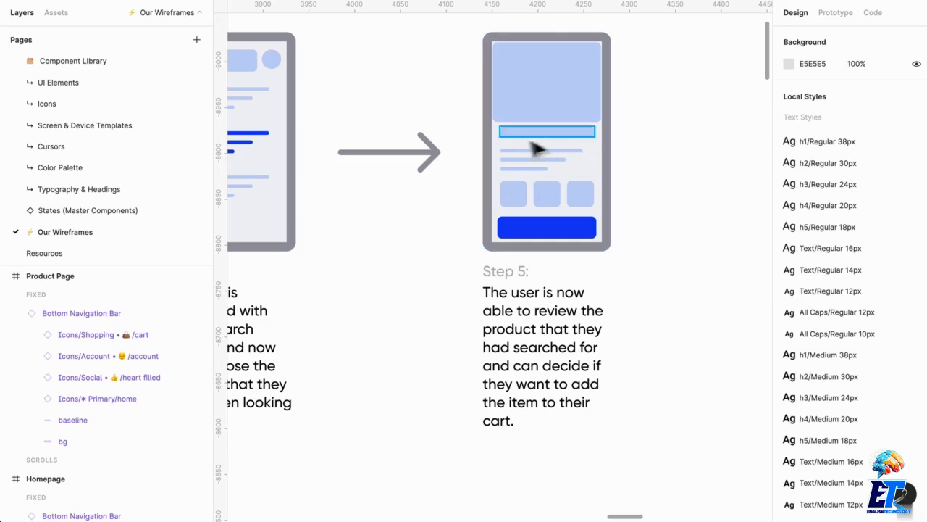
Step: Examine the cart, checkout and confirmation screens in the Making a purchase user flow
{"action": "scroll", "coordinate": [548, 224], "scroll_direction": "down", "scroll_amount": 5}
{"action": "scroll", "coordinate": [544, 223], "scroll_direction": "right", "scroll_amount": 5}
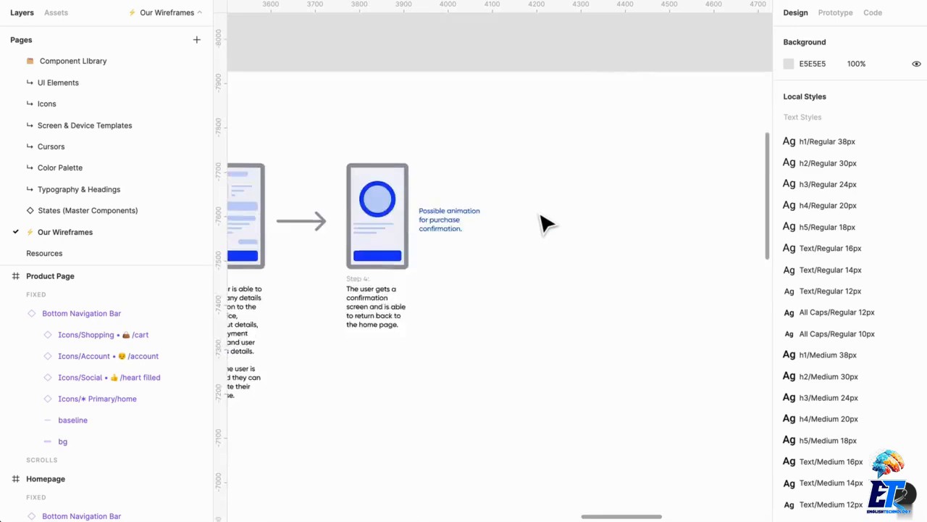
{"action": "scroll", "coordinate": [544, 222], "scroll_direction": "down", "scroll_amount": 5}
{"action": "scroll", "coordinate": [545, 224], "scroll_direction": "down", "scroll_amount": 3}
{"action": "scroll", "coordinate": [544, 223], "scroll_direction": "left", "scroll_amount": 3}
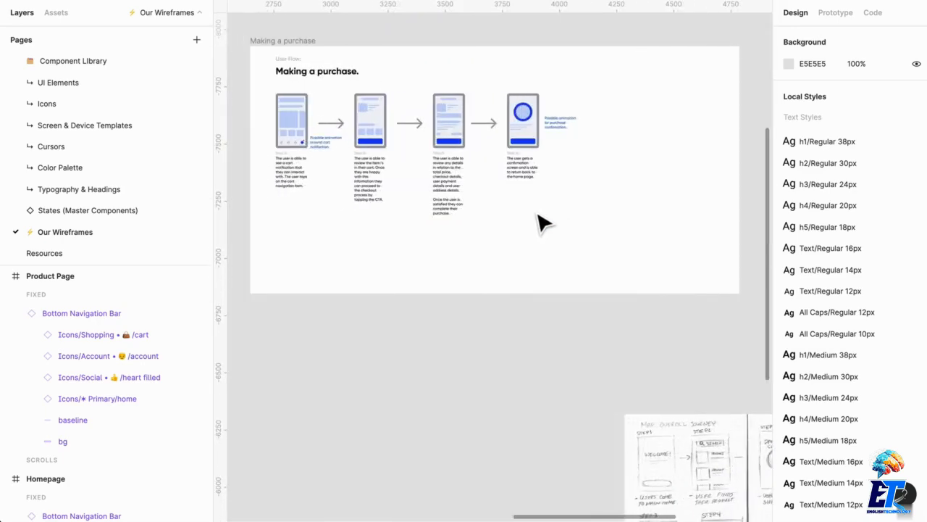
{"action": "scroll", "coordinate": [366, 145], "scroll_direction": "up", "scroll_amount": 5}
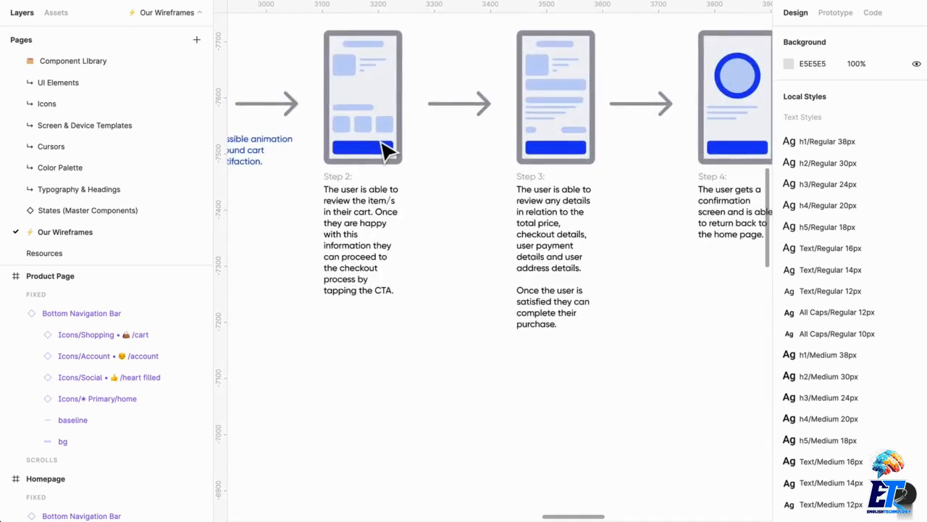
Step: Examine the overall journey sketches, especially the Step 3 product screen layout with its Add button
{"action": "scroll", "coordinate": [435, 152], "scroll_direction": "down", "scroll_amount": 5}
{"action": "scroll", "coordinate": [474, 161], "scroll_direction": "down", "scroll_amount": 5}
{"action": "scroll", "coordinate": [497, 166], "scroll_direction": "right", "scroll_amount": 5}
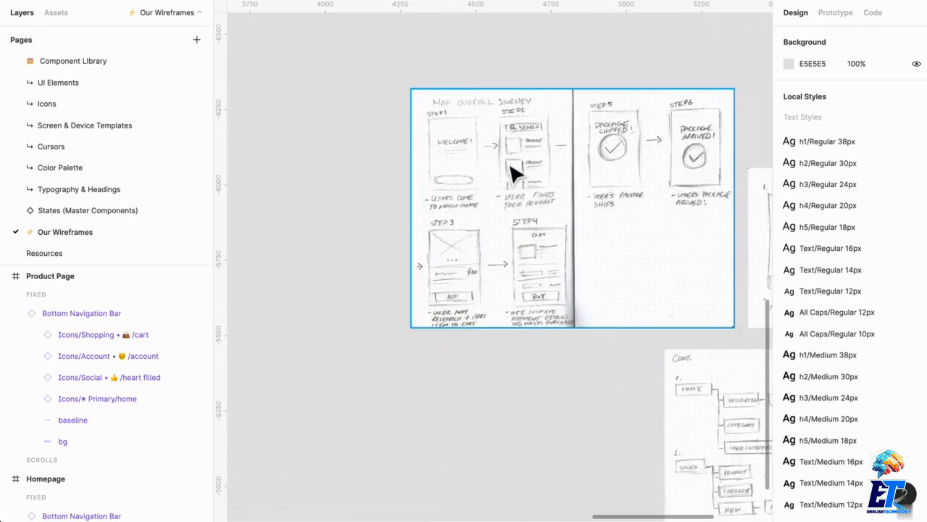
{"action": "scroll", "coordinate": [514, 176], "scroll_direction": "up", "scroll_amount": 4}
{"action": "scroll", "coordinate": [512, 174], "scroll_direction": "down", "scroll_amount": 4}
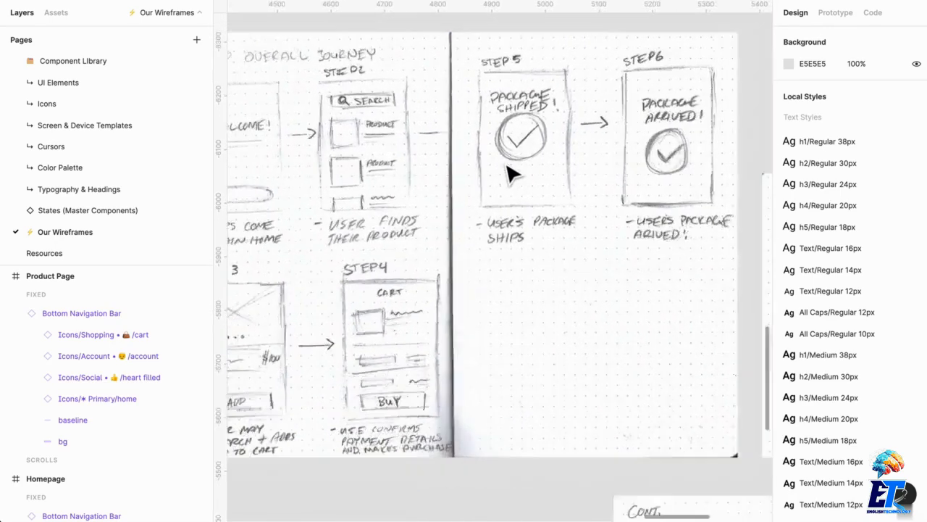
{"action": "scroll", "coordinate": [375, 294], "scroll_direction": "left", "scroll_amount": 4}
{"action": "scroll", "coordinate": [406, 273], "scroll_direction": "up", "scroll_amount": 3}
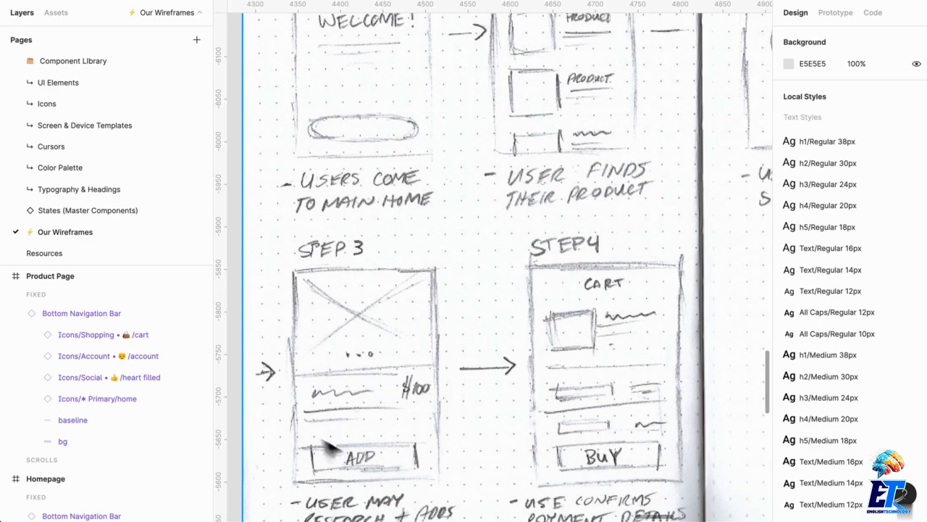
{"action": "scroll", "coordinate": [450, 464], "scroll_direction": "down", "scroll_amount": 4}
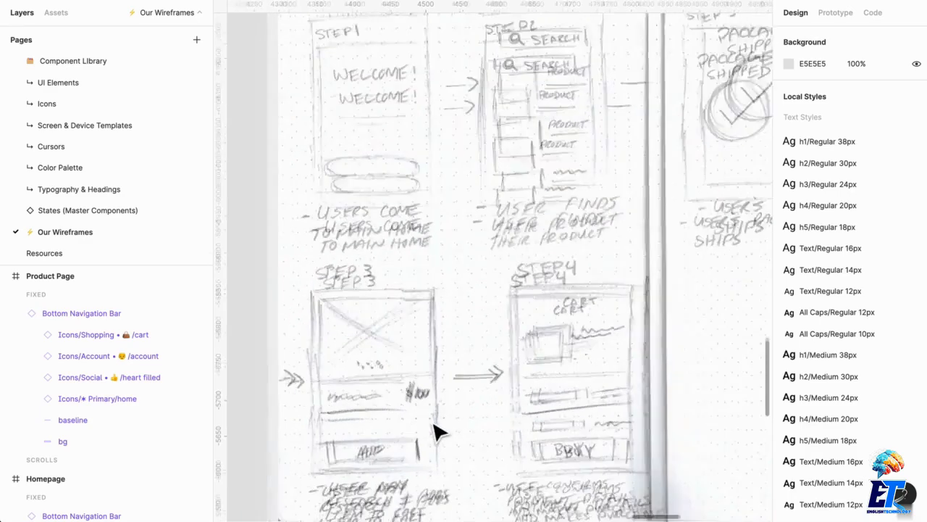
Step: Review the search overlay and navigation structure sketches, and return to the Homepage and Product Page frames
{"action": "scroll", "coordinate": [447, 399], "scroll_direction": "right", "scroll_amount": 6}
{"action": "scroll", "coordinate": [453, 395], "scroll_direction": "down", "scroll_amount": 2}
{"action": "scroll", "coordinate": [453, 397], "scroll_direction": "down", "scroll_amount": 1}
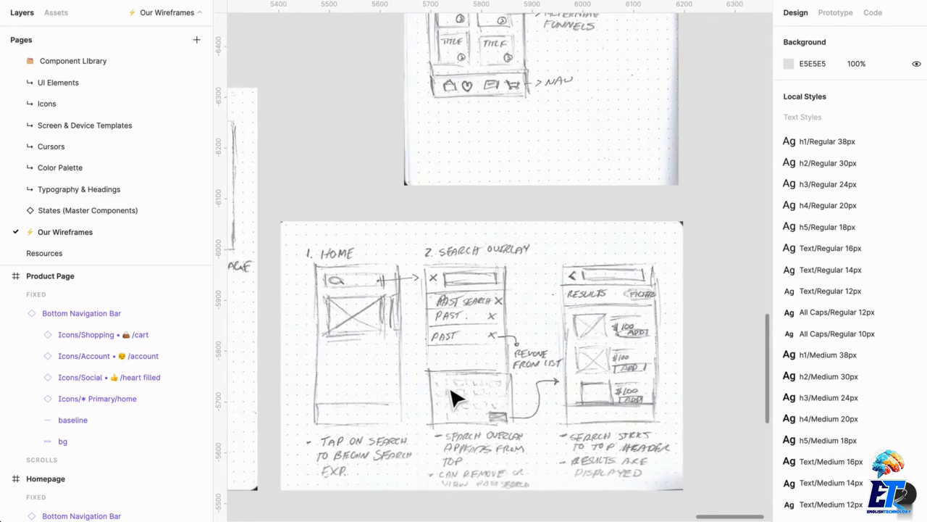
{"action": "scroll", "coordinate": [453, 397], "scroll_direction": "up", "scroll_amount": 3}
{"action": "scroll", "coordinate": [452, 398], "scroll_direction": "down", "scroll_amount": 7}
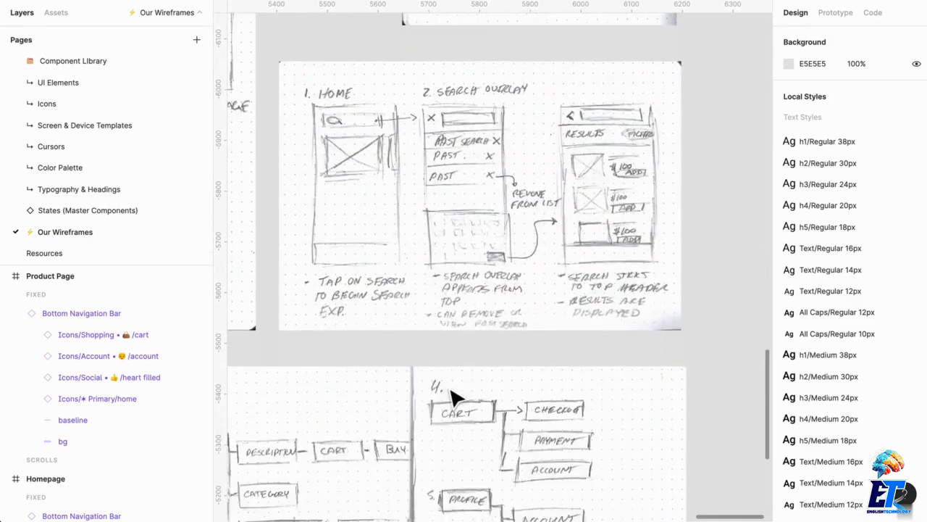
{"action": "scroll", "coordinate": [453, 397], "scroll_direction": "left", "scroll_amount": 1}
{"action": "scroll", "coordinate": [453, 397], "scroll_direction": "down", "scroll_amount": 4}
{"action": "scroll", "coordinate": [453, 397], "scroll_direction": "left", "scroll_amount": 6}
{"action": "scroll", "coordinate": [452, 397], "scroll_direction": "down", "scroll_amount": 2}
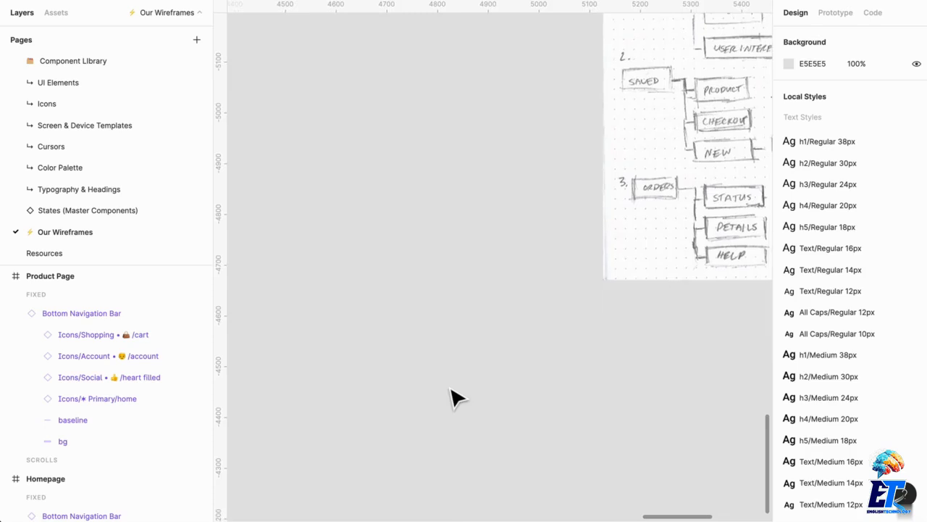
{"action": "scroll", "coordinate": [453, 397], "scroll_direction": "down", "scroll_amount": 3}
{"action": "scroll", "coordinate": [453, 397], "scroll_direction": "up", "scroll_amount": 5}
{"action": "scroll", "coordinate": [453, 397], "scroll_direction": "down", "scroll_amount": 1}
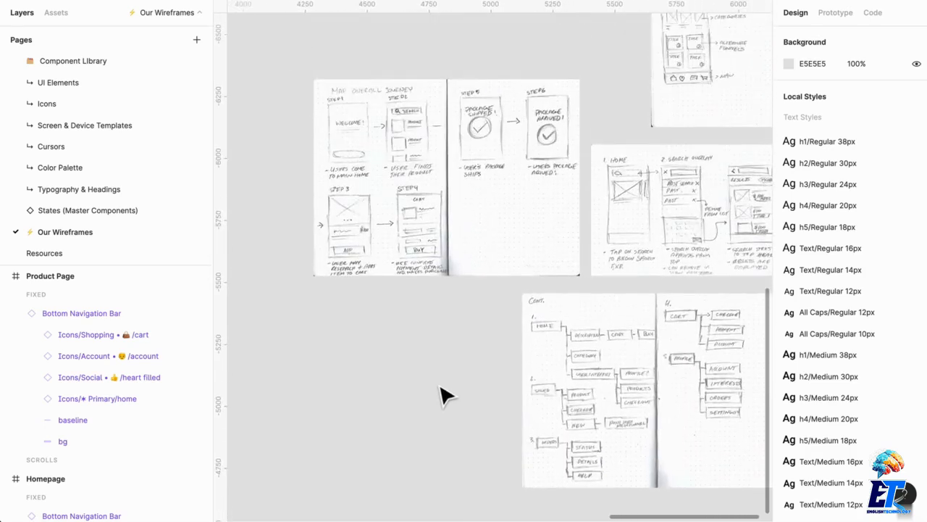
{"action": "scroll", "coordinate": [440, 385], "scroll_direction": "left", "scroll_amount": 15}
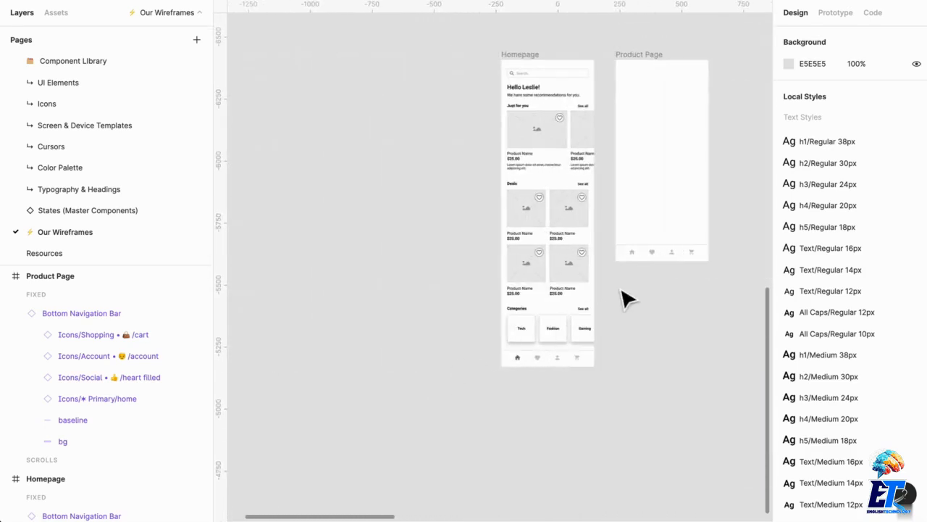
Step: Copy the Homepage's greeting heading and first large product card onto the Product Page frame
{"action": "scroll", "coordinate": [652, 277], "scroll_direction": "up", "scroll_amount": 5}
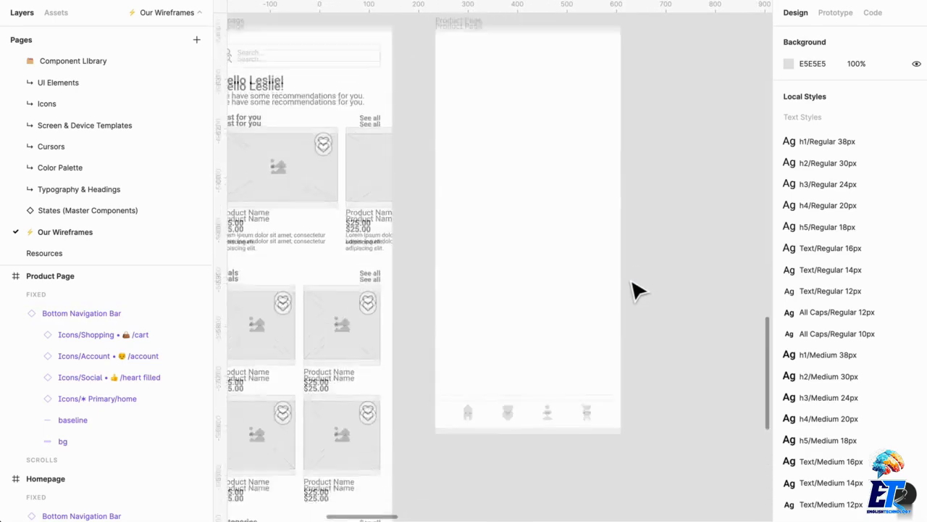
{"action": "scroll", "coordinate": [634, 290], "scroll_direction": "up", "scroll_amount": 3}
{"action": "scroll", "coordinate": [633, 289], "scroll_direction": "left", "scroll_amount": 2}
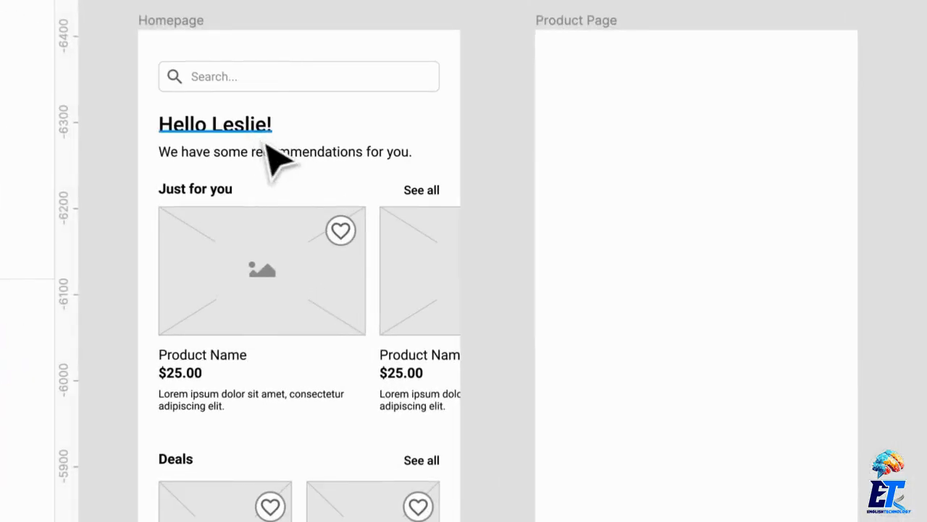
{"action": "left_click", "coordinate": [327, 178]}
{"action": "key", "text": "alt"}
{"action": "left_click_drag", "start_coordinate": [297, 149], "coordinate": [657, 350]}
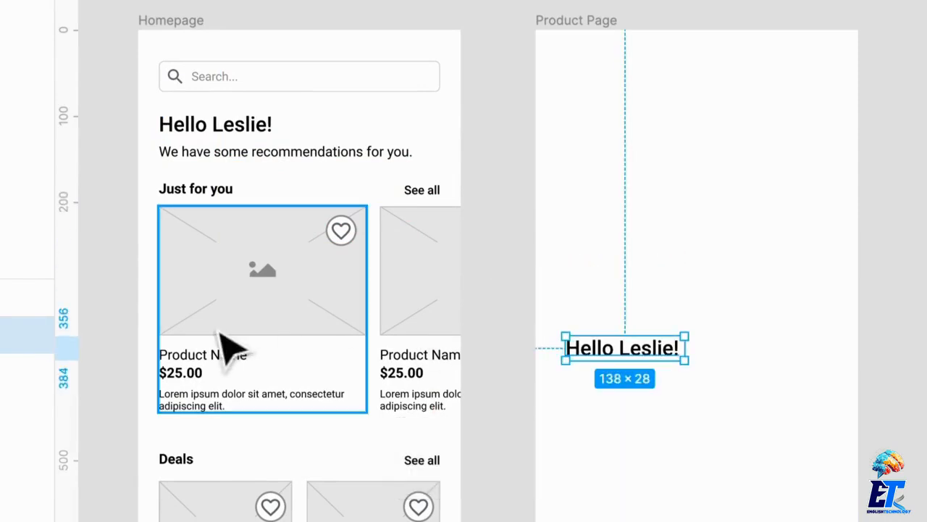
{"action": "left_click_drag", "start_coordinate": [212, 306], "coordinate": [671, 169]}
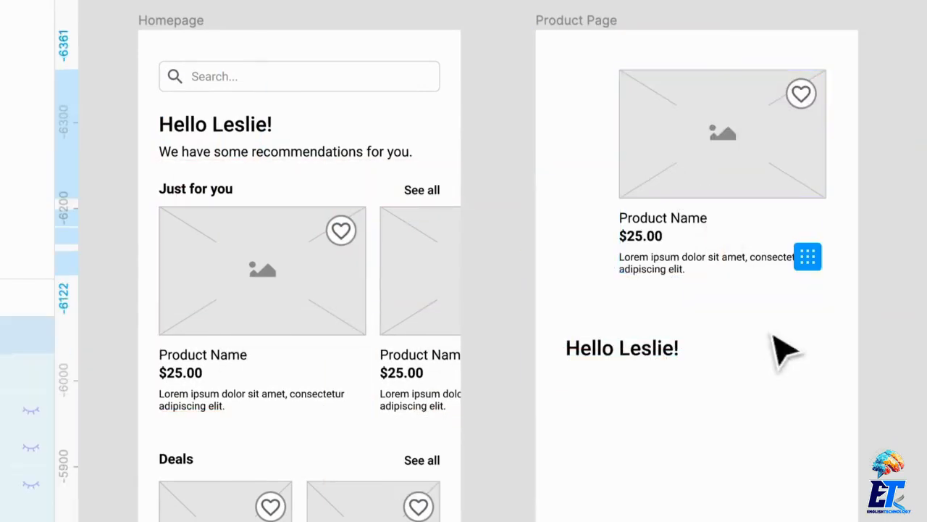
Step: Separate the price and description from the copied card, moving them below the heading, and delete the card's Product Name text
{"action": "left_click_drag", "start_coordinate": [824, 296], "coordinate": [788, 412]}
{"action": "left_click_drag", "start_coordinate": [730, 262], "coordinate": [692, 447]}
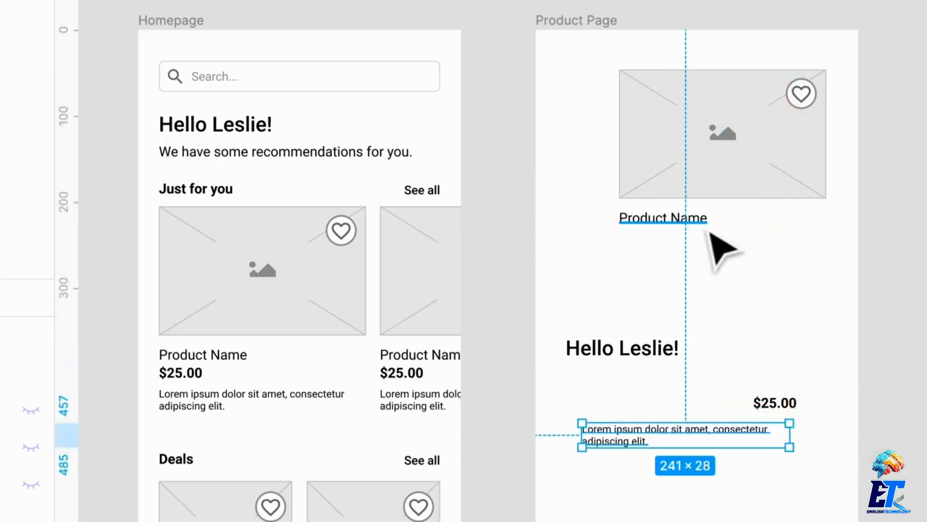
{"action": "left_click", "coordinate": [708, 229]}
{"action": "key", "text": "Delete"}
Step: Enlarge the image placeholder to 375 × 245 so it spans the top of the Product Page frame
{"action": "left_click", "coordinate": [795, 154]}
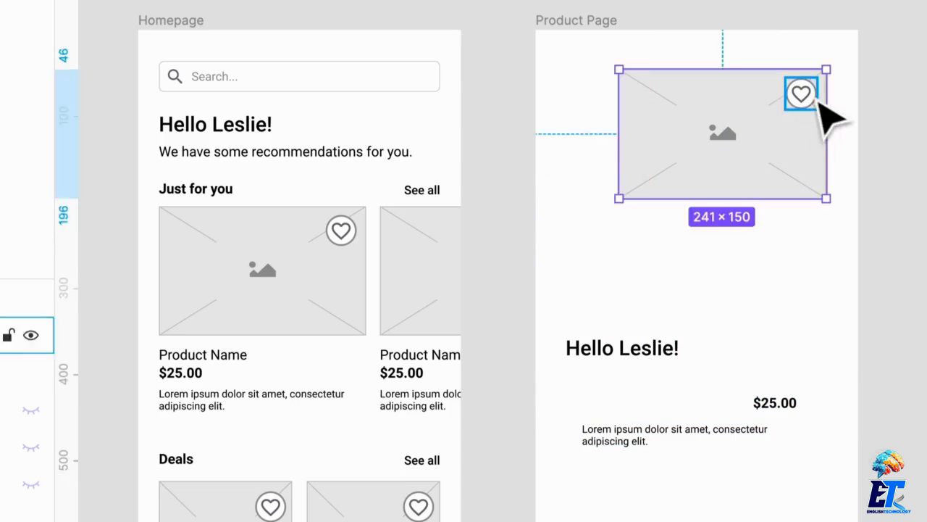
{"action": "left_click", "coordinate": [814, 103]}
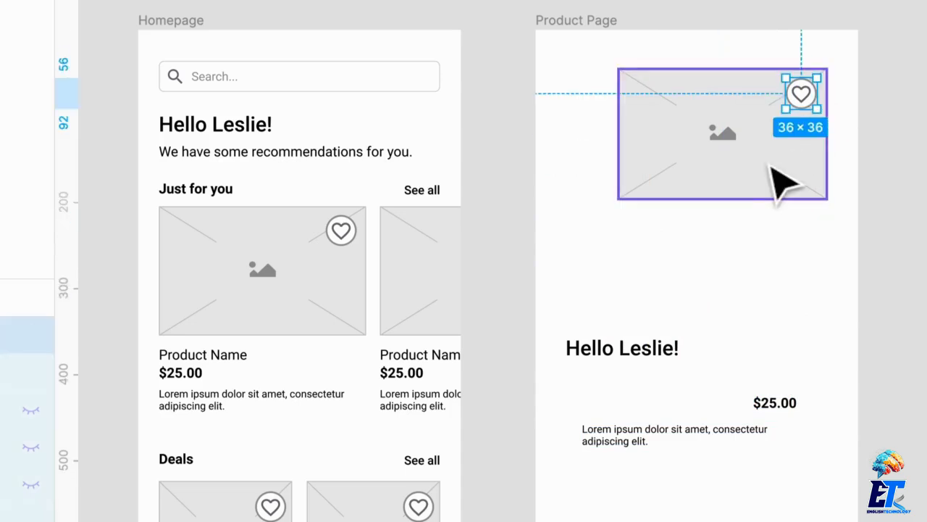
{"action": "left_click", "coordinate": [772, 194]}
{"action": "left_click_drag", "start_coordinate": [642, 213], "coordinate": [555, 263]}
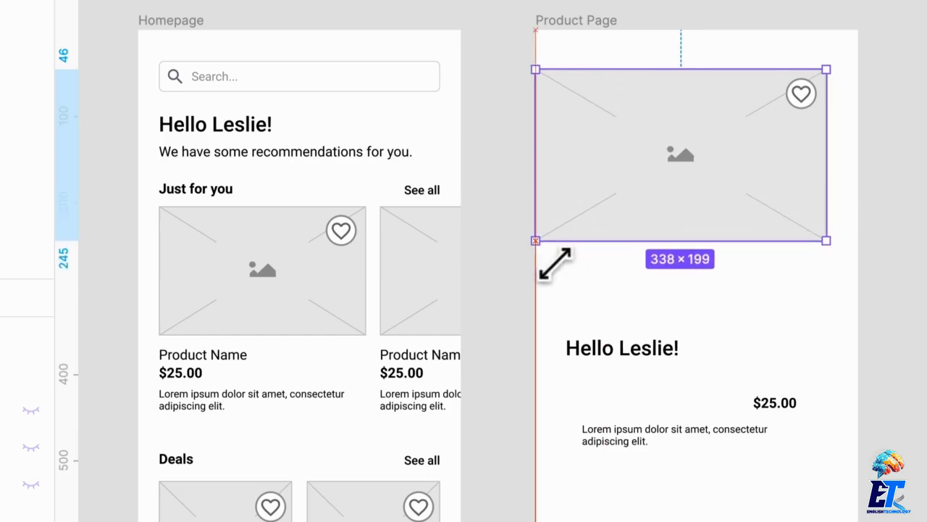
{"action": "left_click_drag", "start_coordinate": [694, 69], "coordinate": [694, 53]}
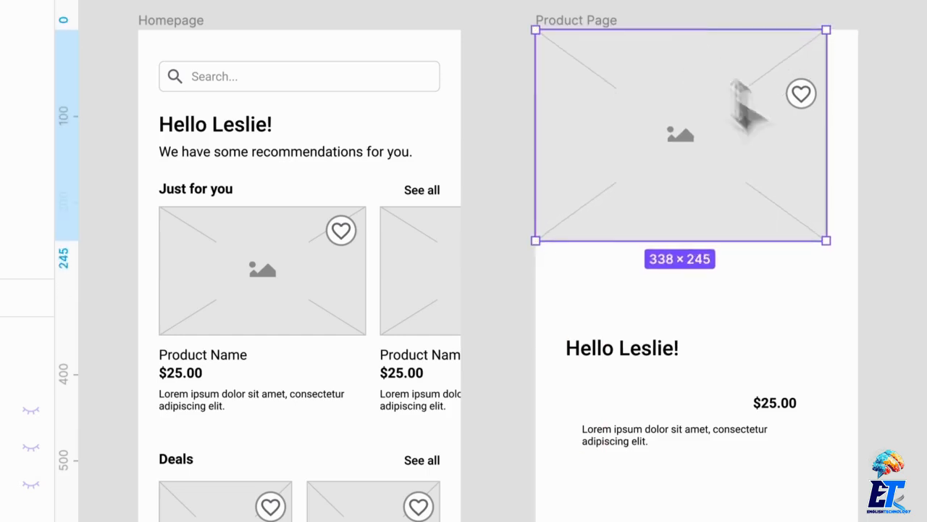
{"action": "left_click_drag", "start_coordinate": [847, 183], "coordinate": [876, 184]}
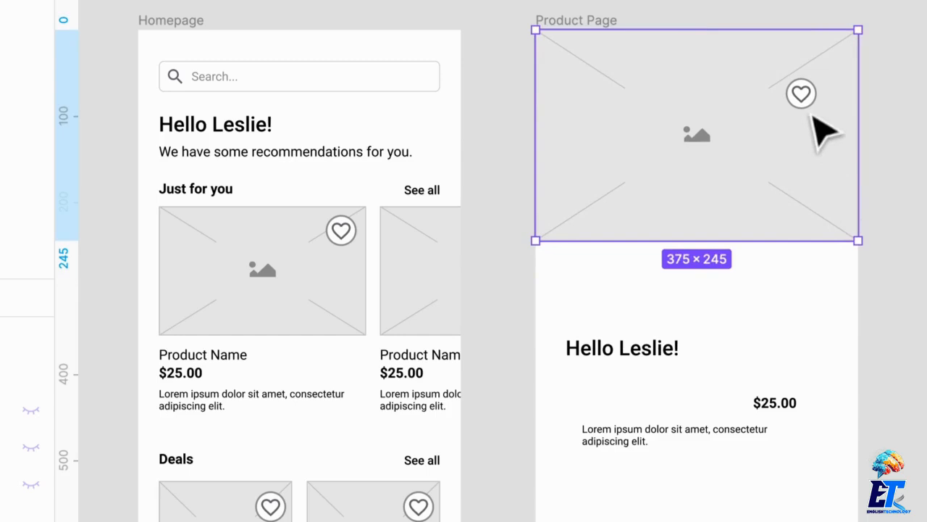
Step: Move the heart icon closer to the upper-right corner of the Product Page's image placeholder
{"action": "mouse_move", "coordinate": [810, 106]}
{"action": "left_mouse_down"}
{"action": "mouse_move", "coordinate": [809, 120]}
{"action": "mouse_move", "coordinate": [839, 77]}
{"action": "mouse_move", "coordinate": [819, 93]}
{"action": "mouse_move", "coordinate": [827, 101]}
{"action": "left_mouse_up"}
{"action": "key", "text": "ctrl+z"}
{"action": "key", "text": "Escape"}
{"action": "left_click", "coordinate": [916, 272]}
Step: Add a centred row of three 12 × 12 pagination dots near the lower edge of the image placeholder
{"action": "scroll", "coordinate": [760, 219], "scroll_direction": "up", "scroll_amount": 4}
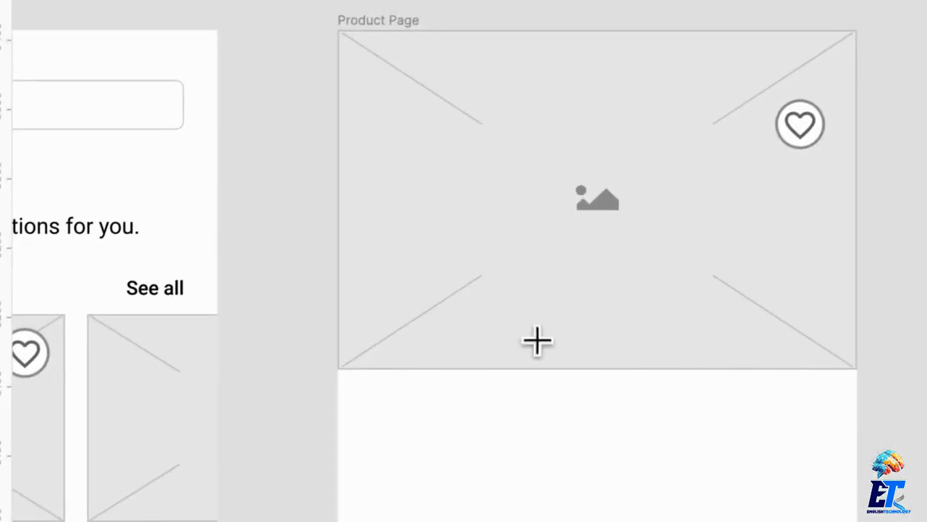
{"action": "mouse_move", "coordinate": [511, 307]}
{"action": "left_mouse_down"}
{"action": "mouse_move", "coordinate": [519, 323]}
{"action": "mouse_move", "coordinate": [544, 314]}
{"action": "left_mouse_up"}
{"action": "key", "text": "ctrl+d"}
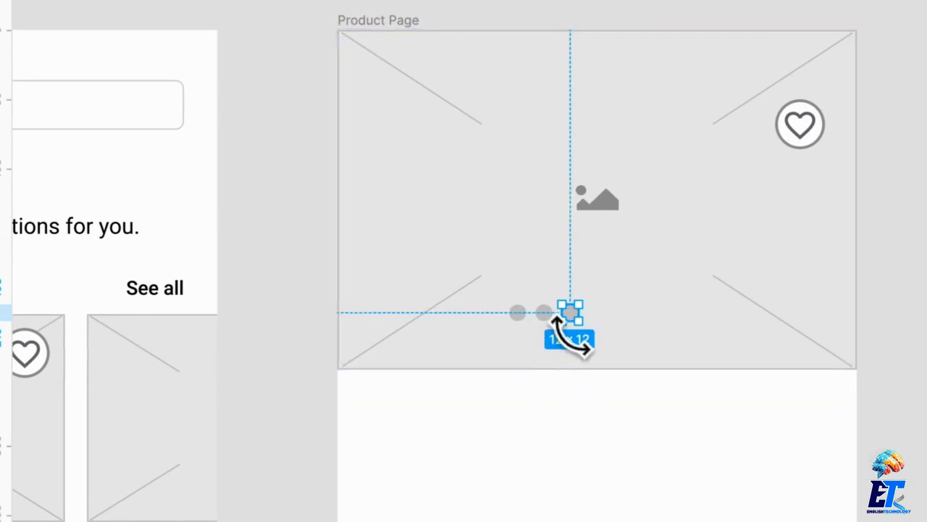
{"action": "left_click", "coordinate": [544, 315], "text": "shift"}
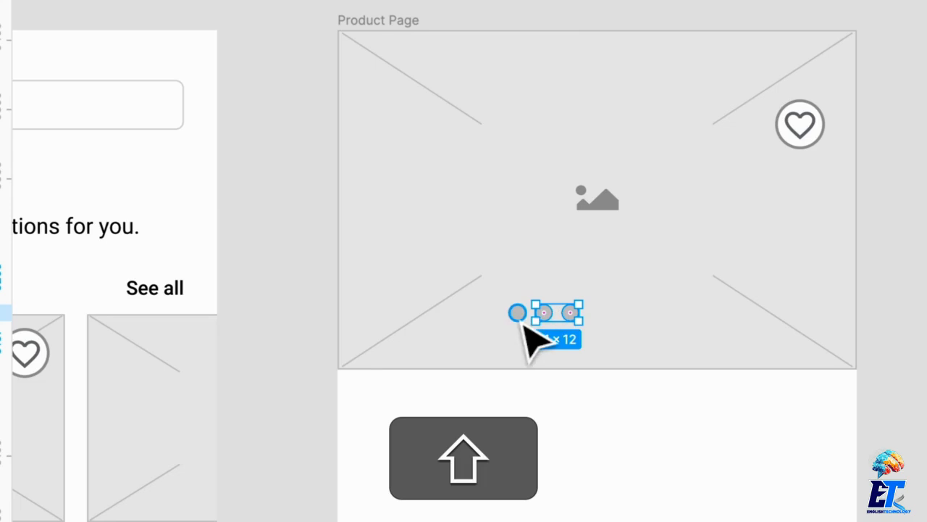
{"action": "left_click", "coordinate": [519, 314], "text": "shift"}
{"action": "left_click_drag", "start_coordinate": [546, 326], "coordinate": [599, 330]}
{"action": "left_click", "coordinate": [657, 412]}
Step: Set the fill of the first pagination dot to 000000
{"action": "left_click", "coordinate": [579, 331]}
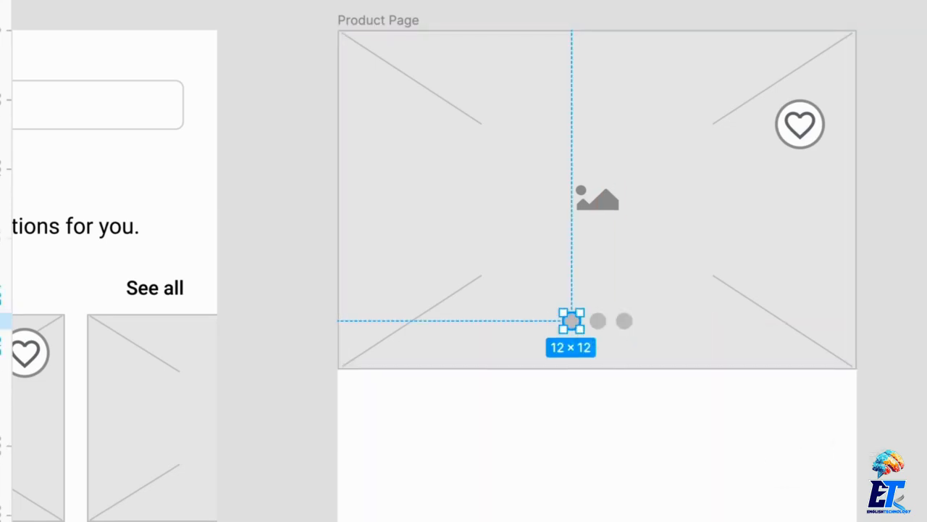
{"action": "left_click", "coordinate": [858, 333]}
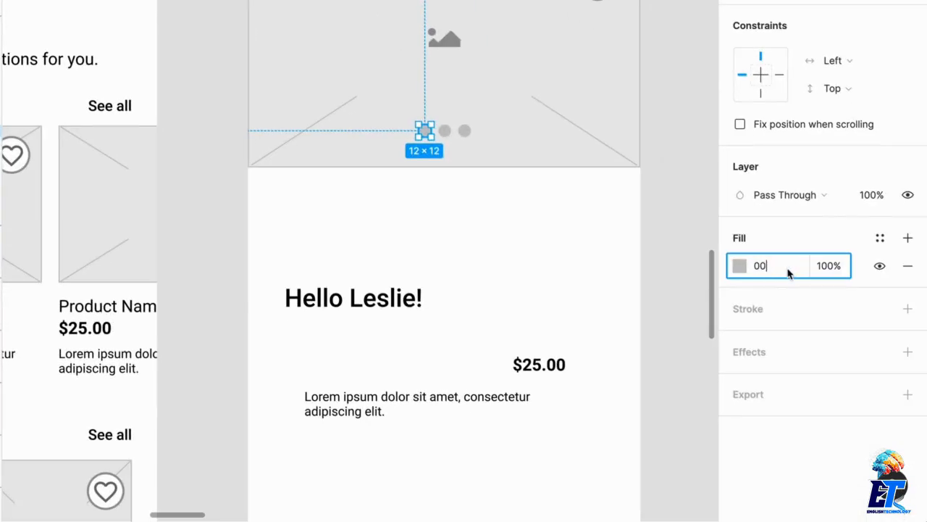
{"action": "type", "text": "000000"}
{"action": "key", "text": "Return"}
{"action": "left_click", "coordinate": [669, 190]}
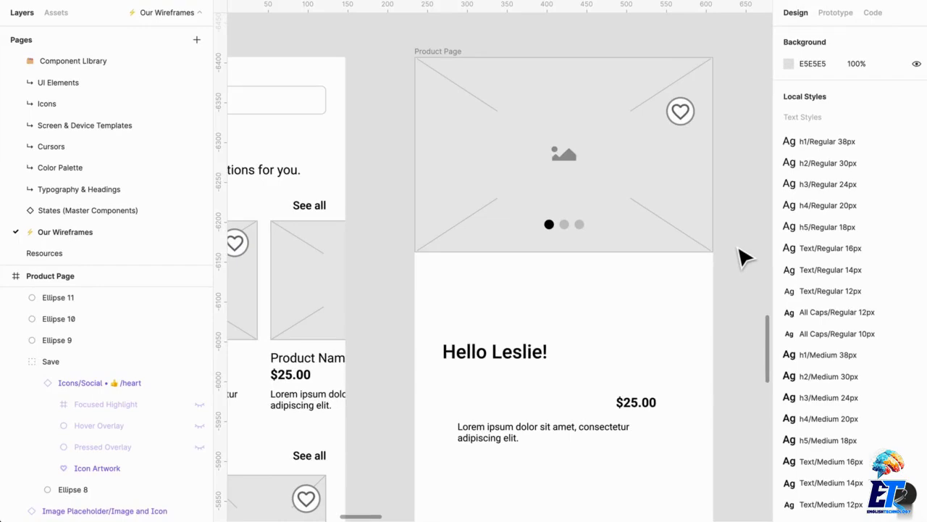
Step: Move the greeting heading up beneath the image placeholder to X 34, Y 282 and show the layout grids
{"action": "scroll", "coordinate": [521, 372], "scroll_direction": "up", "scroll_amount": 1}
{"action": "left_click_drag", "start_coordinate": [522, 372], "coordinate": [520, 314]}
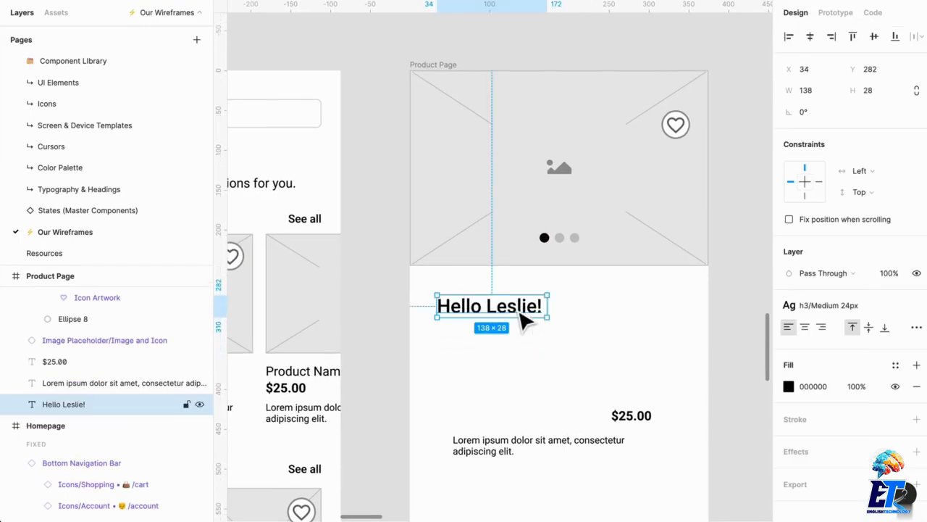
{"action": "key", "text": "ctrl+g"}
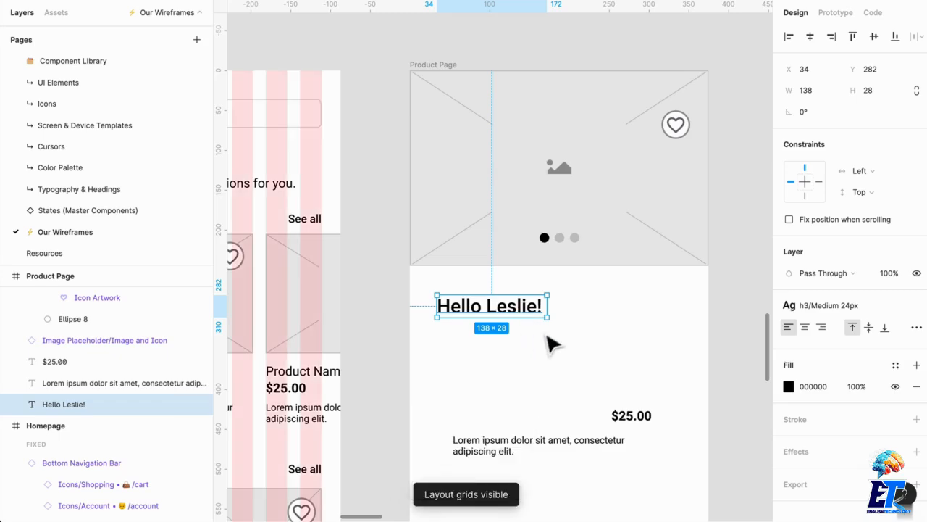
Step: Save the Homepage frame's 8-column layout grid as a grid style named "Grid"
{"action": "scroll", "coordinate": [551, 339], "scroll_direction": "left", "scroll_amount": 5}
{"action": "left_click", "coordinate": [310, 79]}
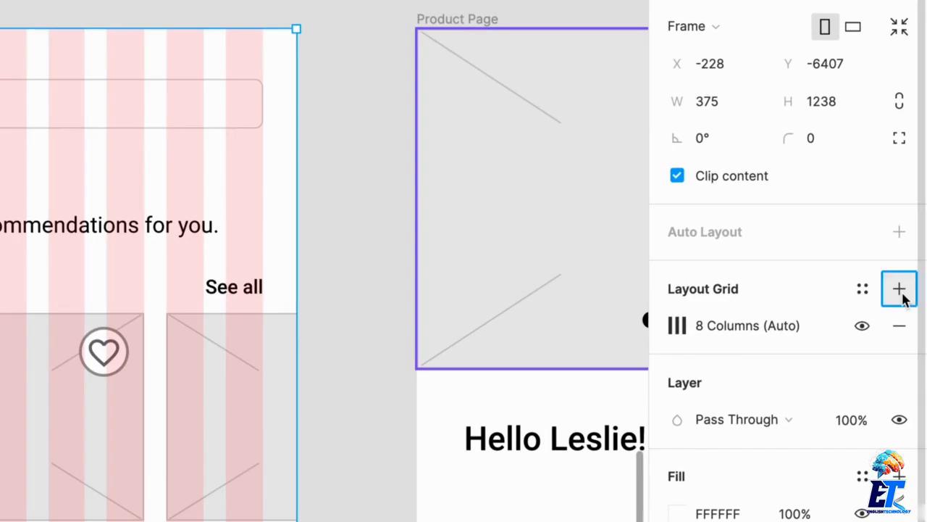
{"action": "left_click", "coordinate": [899, 288]}
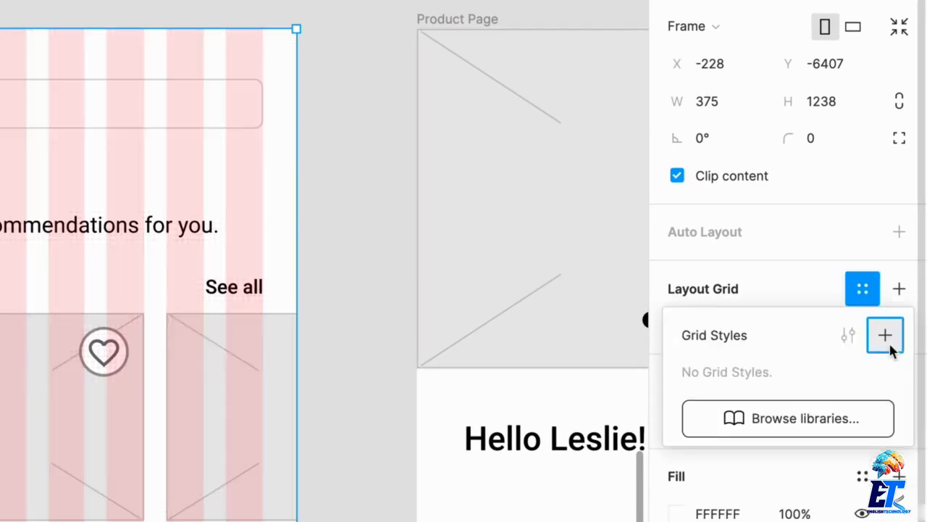
{"action": "left_click", "coordinate": [885, 335]}
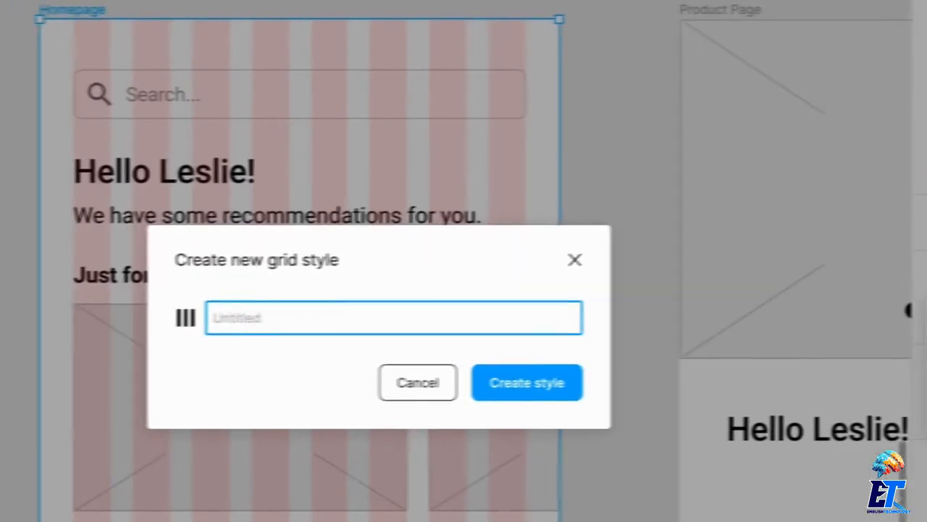
{"action": "type", "text": "Grid"}
{"action": "key", "text": "Return"}
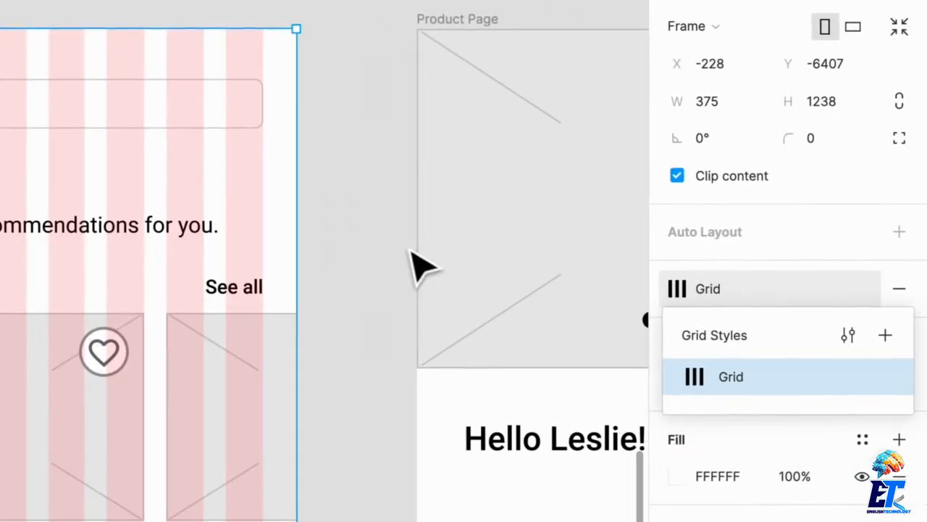
Step: Apply the "Grid" layout grid style to the Product Page frame
{"action": "left_click", "coordinate": [625, 237]}
{"action": "left_click", "coordinate": [487, 52]}
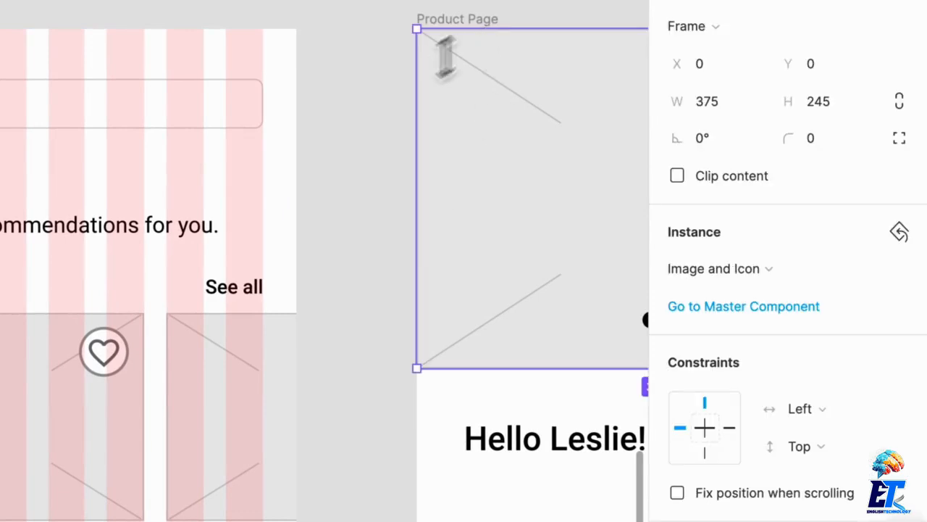
{"action": "scroll", "coordinate": [428, 80], "scroll_direction": "right", "scroll_amount": 5}
{"action": "left_click", "coordinate": [207, 22]}
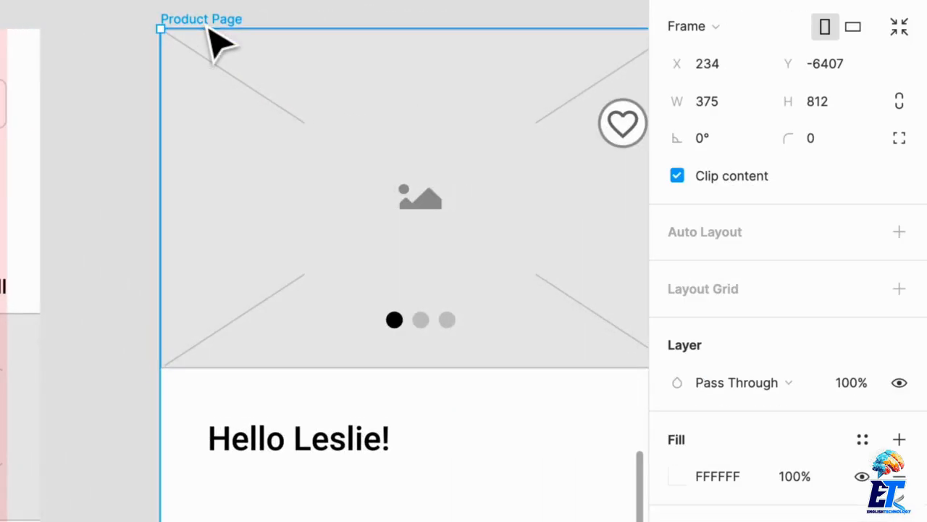
{"action": "scroll", "coordinate": [902, 290], "scroll_direction": "down", "scroll_amount": 1}
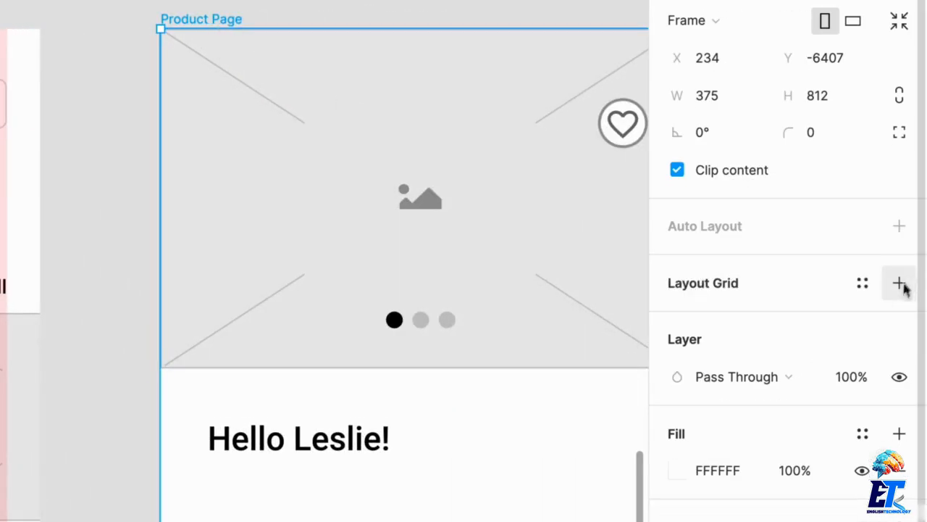
{"action": "left_click", "coordinate": [863, 284]}
{"action": "left_click", "coordinate": [751, 376]}
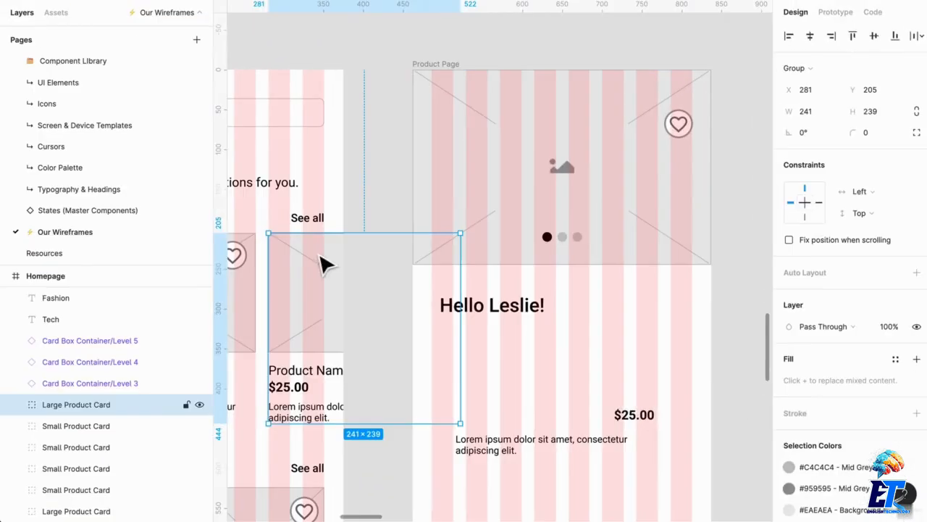
Step: Align the Product Page heading to the first grid column at X 24, Y 270 and replace its text with "Product Name"
{"action": "left_click", "coordinate": [467, 326]}
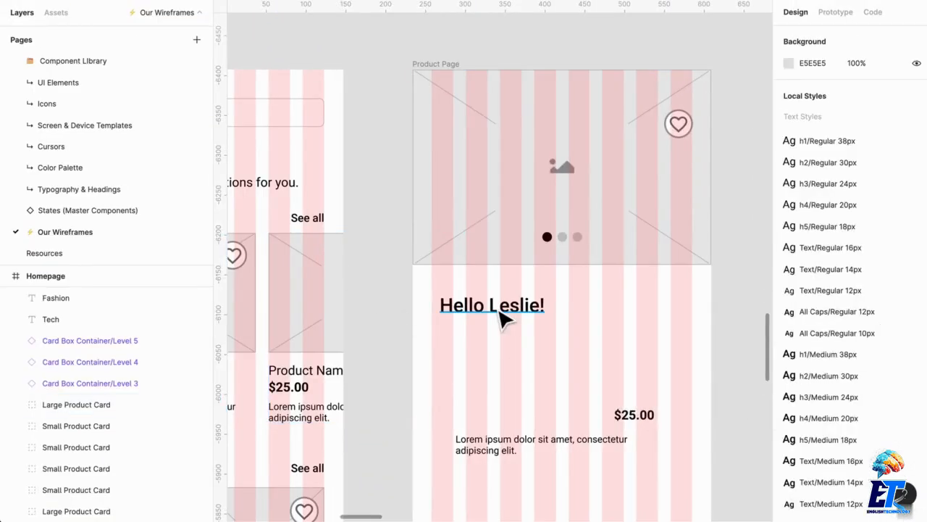
{"action": "mouse_move", "coordinate": [510, 313]}
{"action": "left_mouse_down"}
{"action": "mouse_move", "coordinate": [502, 302]}
{"action": "mouse_move", "coordinate": [508, 310]}
{"action": "left_mouse_up"}
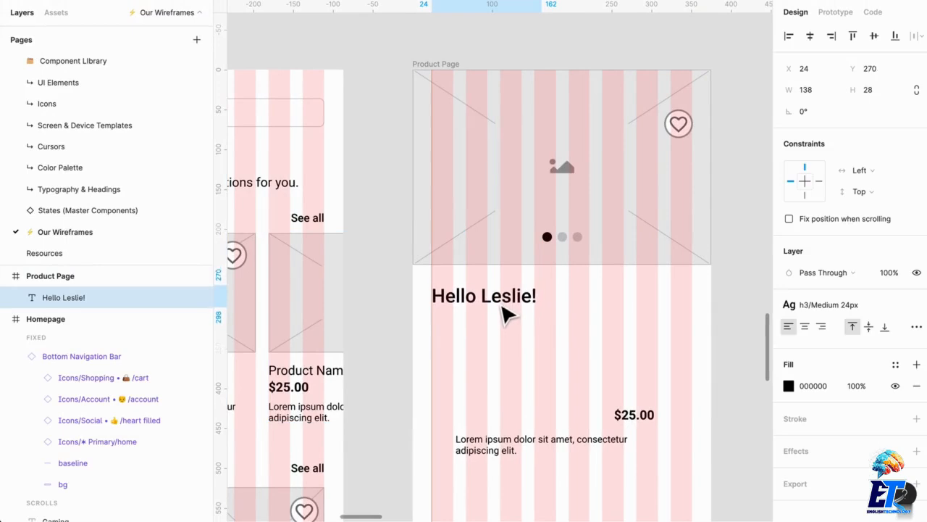
{"action": "double_click", "coordinate": [507, 297]}
{"action": "type", "text": "Product Name"}
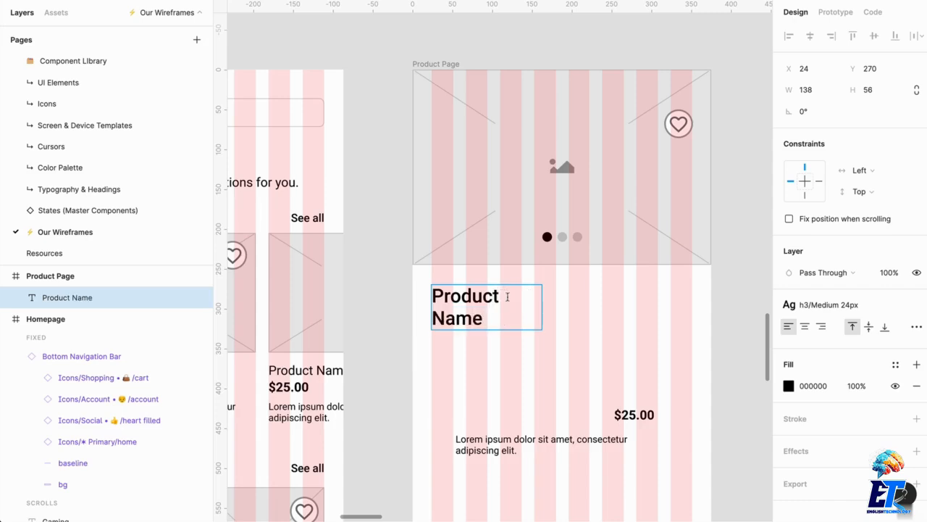
Step: Widen the Product Name text box to 327, and place the $25.00 price beneath it at X 24, Y 316 with width 327
{"action": "key", "text": "Escape"}
{"action": "left_click_drag", "start_coordinate": [542, 320], "coordinate": [693, 323]}
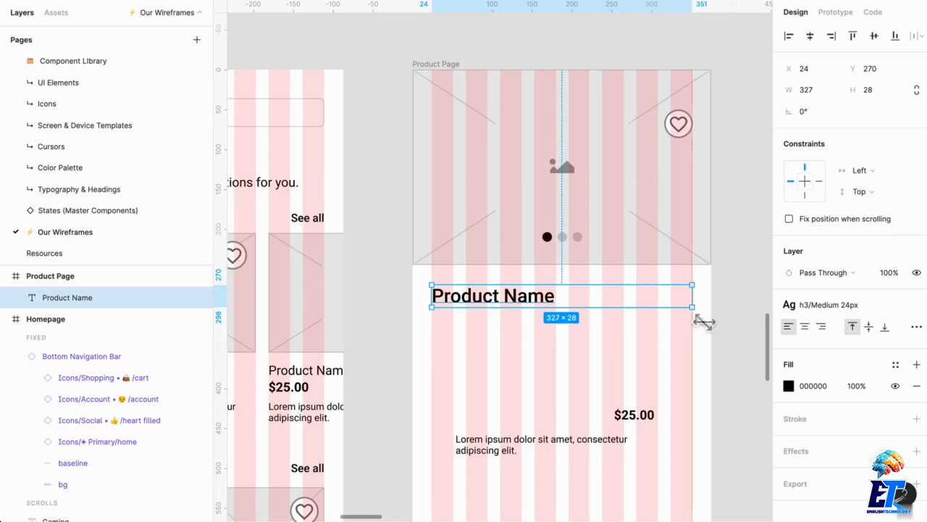
{"action": "left_click", "coordinate": [662, 414]}
{"action": "left_click_drag", "start_coordinate": [650, 432], "coordinate": [694, 350]}
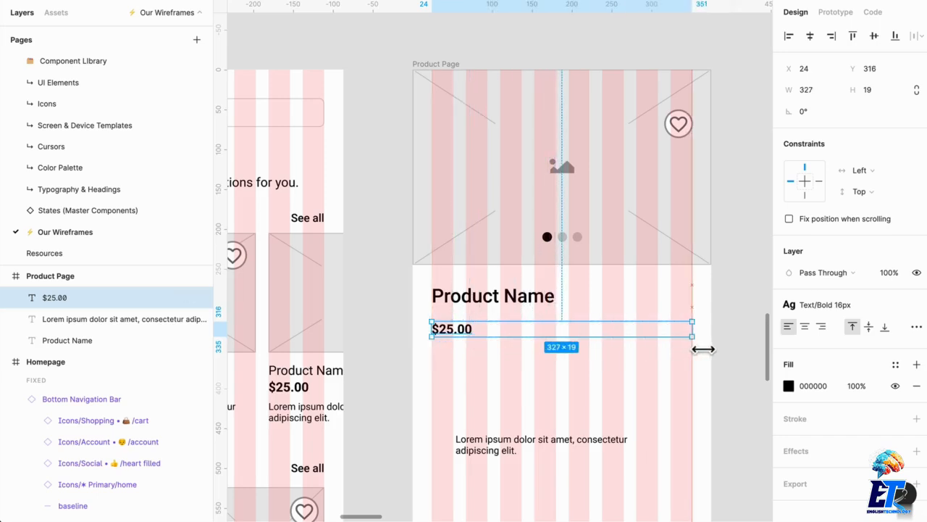
{"action": "left_click", "coordinate": [858, 307]}
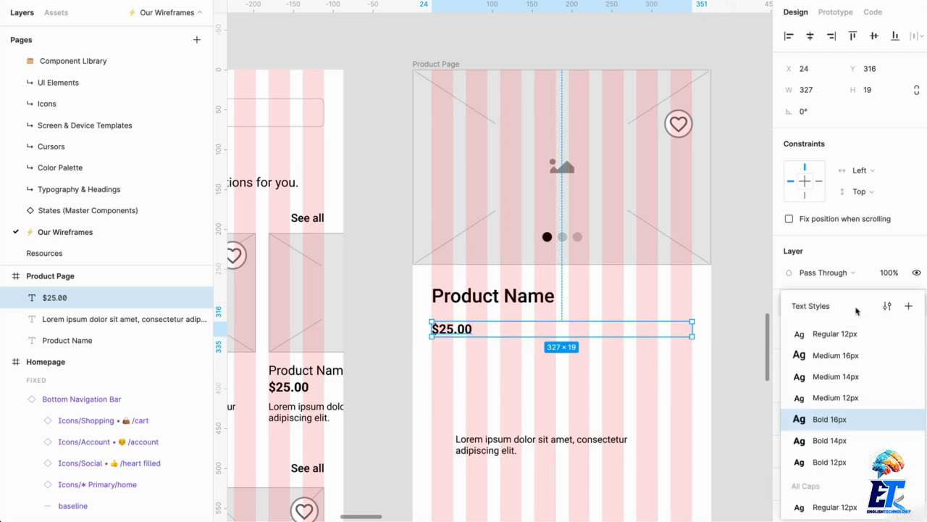
{"action": "left_click", "coordinate": [514, 455]}
{"action": "left_click", "coordinate": [464, 333]}
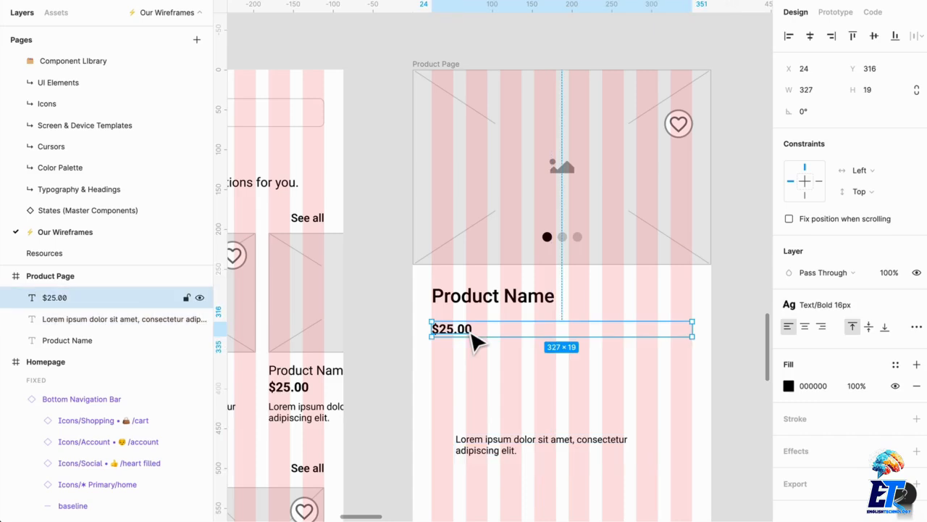
{"action": "left_click", "coordinate": [826, 307]}
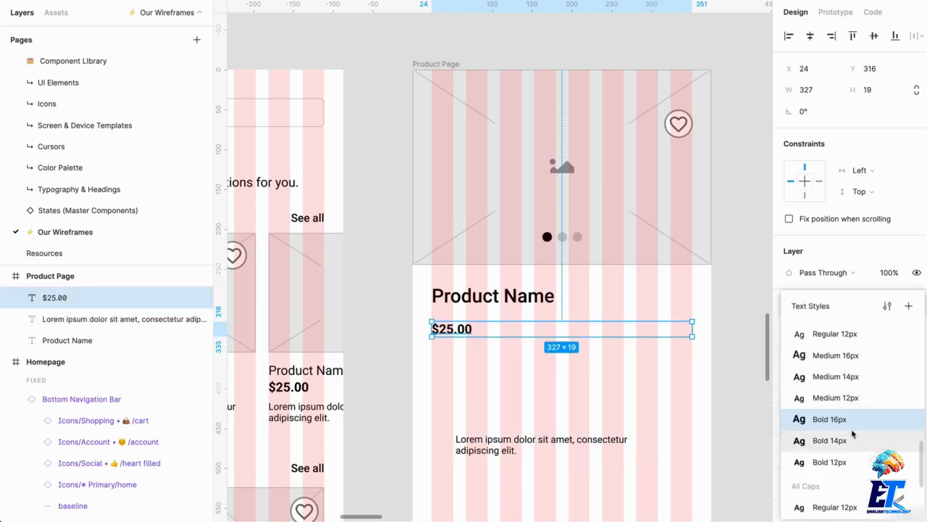
Step: Apply the h4/Medium 20px text style to the Product Name heading
{"action": "left_click", "coordinate": [539, 305]}
{"action": "left_click", "coordinate": [838, 305]}
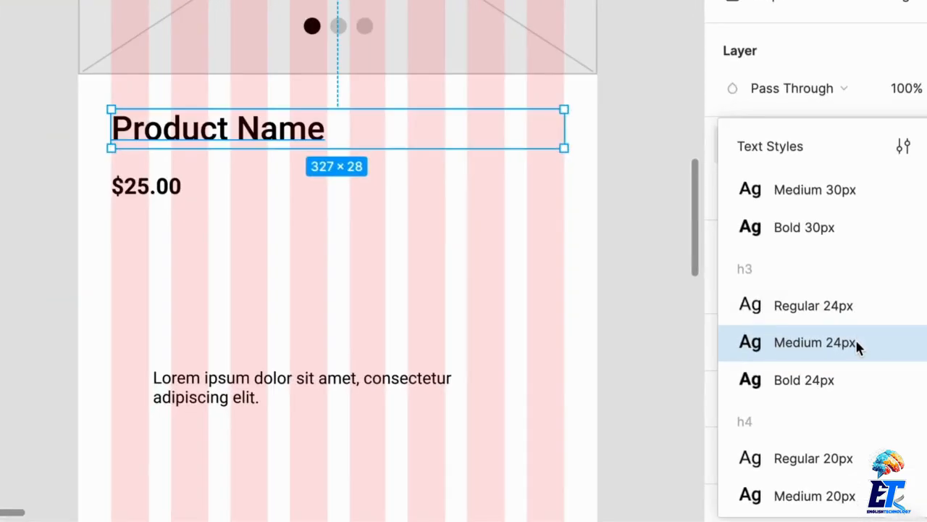
{"action": "scroll", "coordinate": [855, 337], "scroll_direction": "down", "scroll_amount": 3}
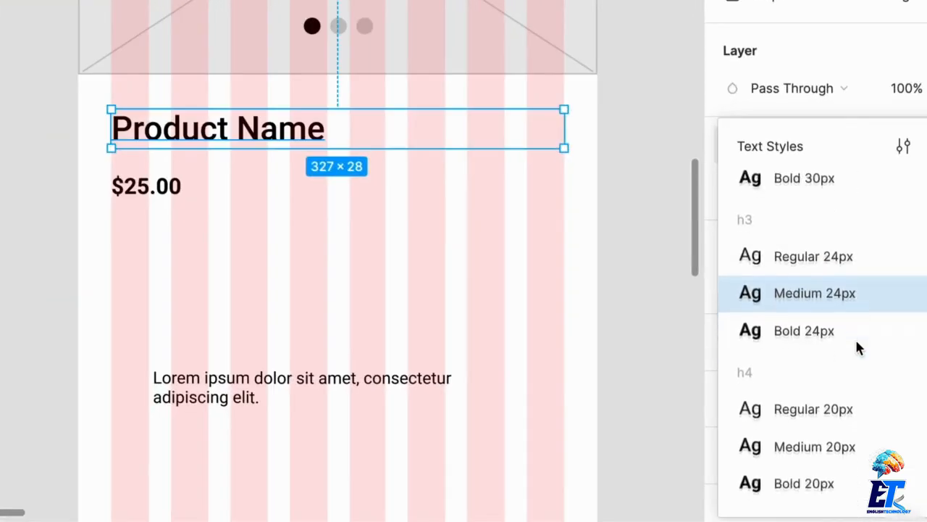
{"action": "left_click", "coordinate": [836, 364]}
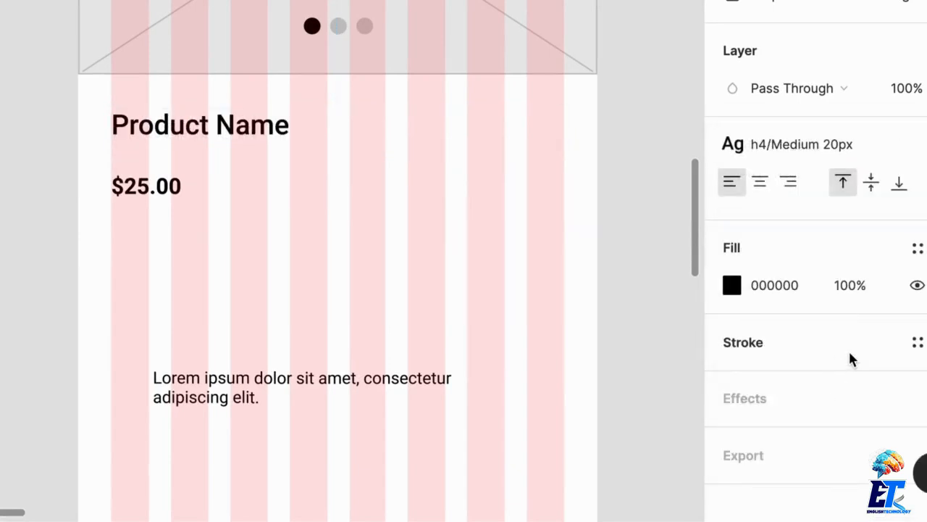
Step: Apply the h5/Bold 18px text style to the $25.00 price on the Product Page
{"action": "left_click", "coordinate": [174, 192]}
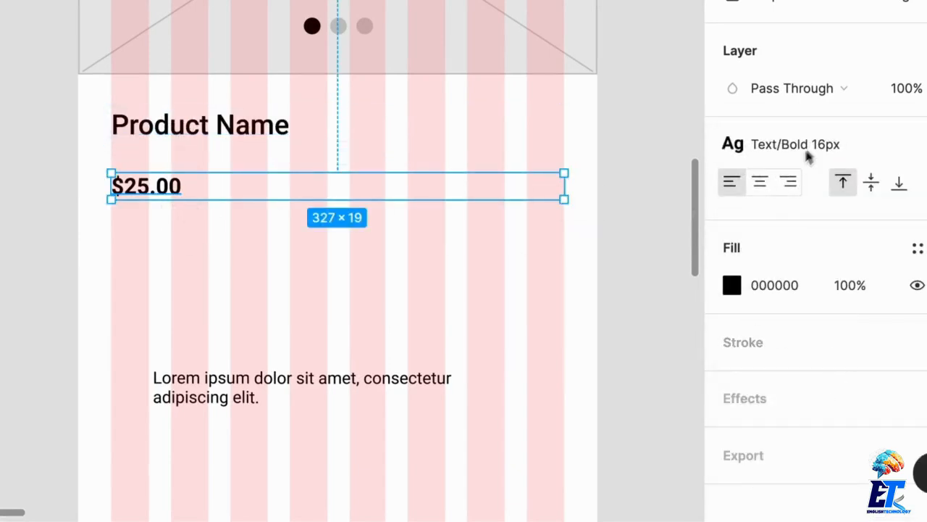
{"action": "left_click", "coordinate": [810, 147]}
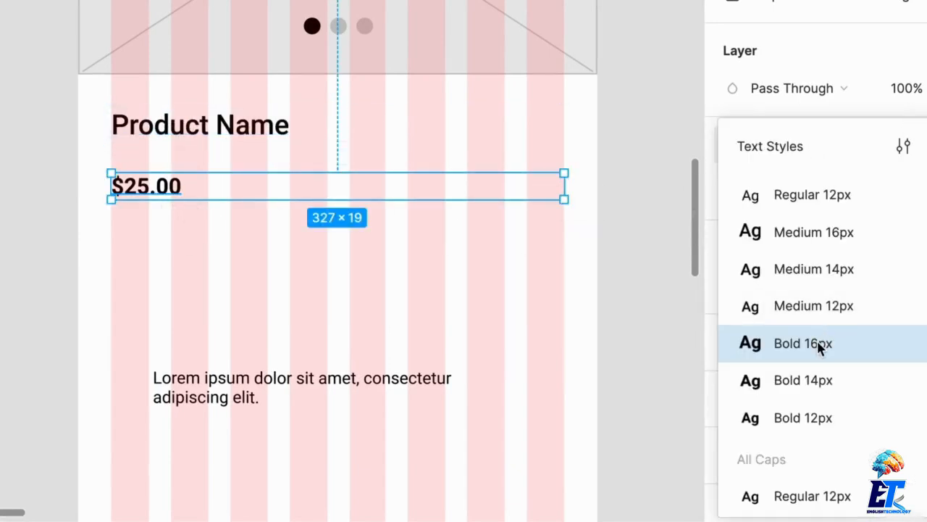
{"action": "scroll", "coordinate": [850, 308], "scroll_direction": "up", "scroll_amount": 3}
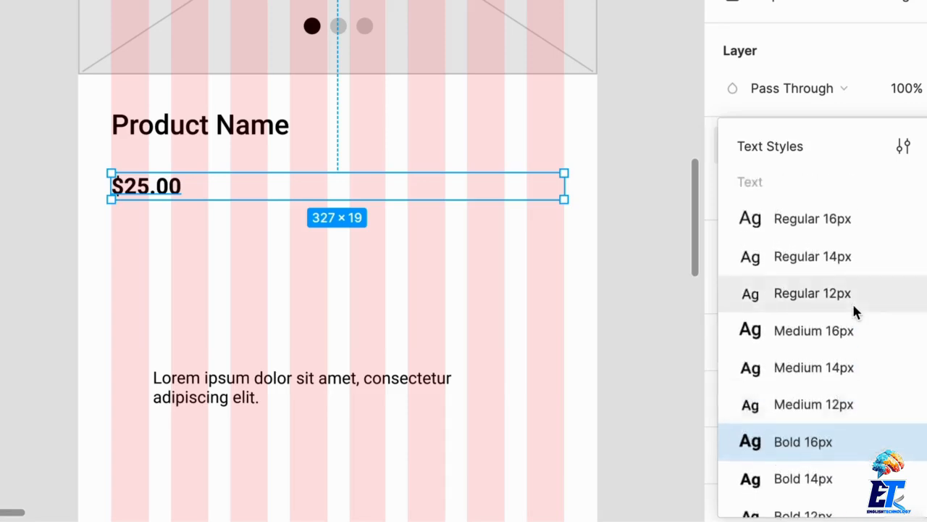
{"action": "scroll", "coordinate": [852, 301], "scroll_direction": "up", "scroll_amount": 5}
{"action": "left_click", "coordinate": [827, 287]}
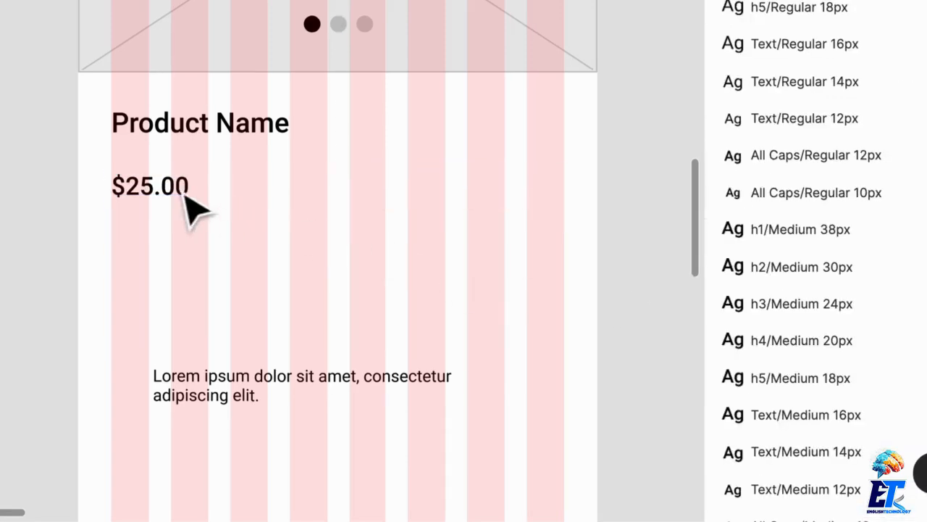
{"action": "left_click", "coordinate": [184, 192]}
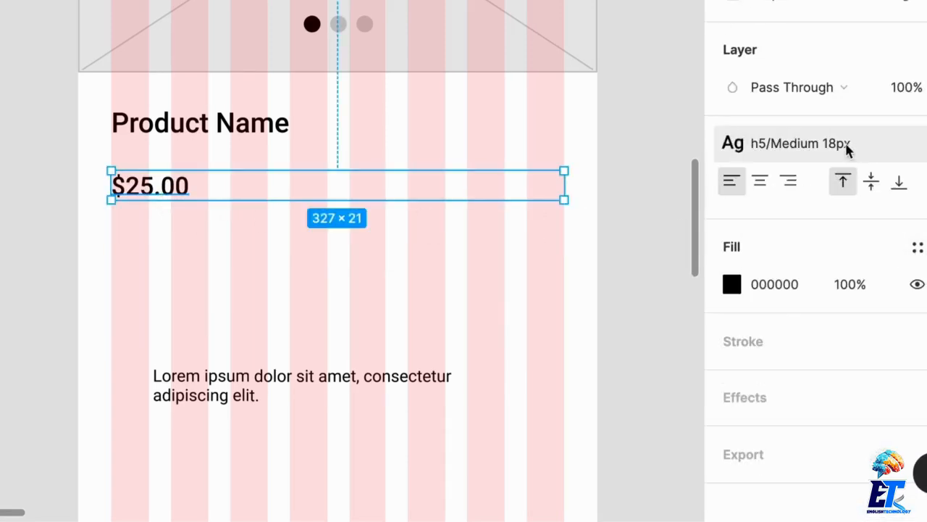
{"action": "left_click", "coordinate": [811, 143]}
{"action": "left_click", "coordinate": [801, 380]}
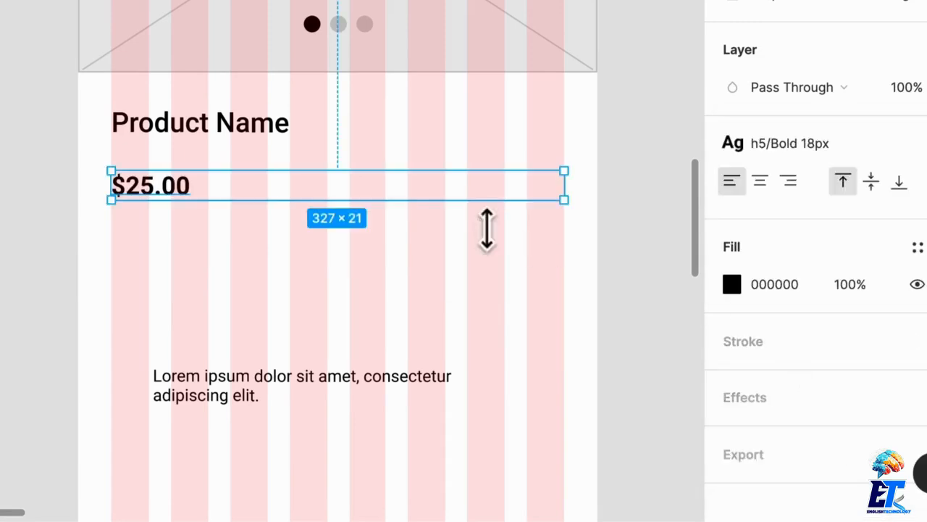
Step: Right-align the $25.00 price text and move it up to Y 272, level with the Product Name heading
{"action": "left_click", "coordinate": [788, 183]}
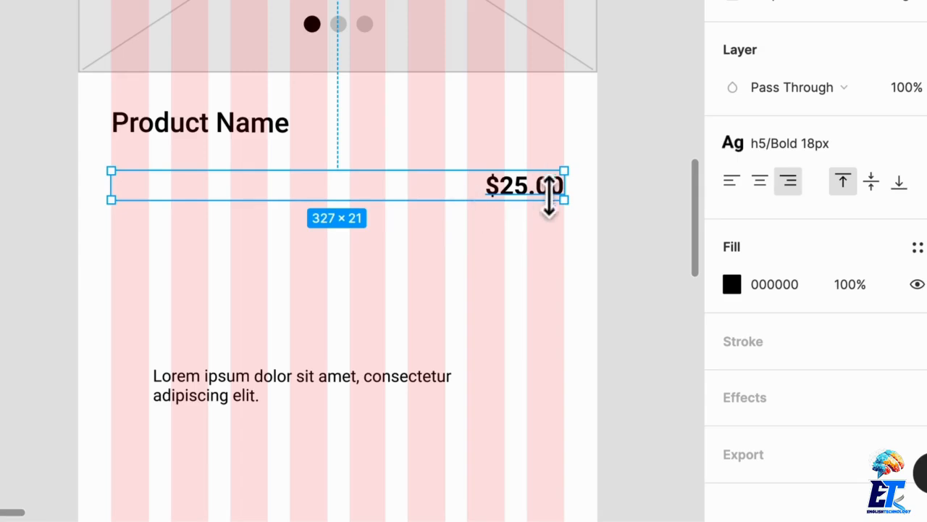
{"action": "left_click_drag", "start_coordinate": [548, 200], "coordinate": [537, 140]}
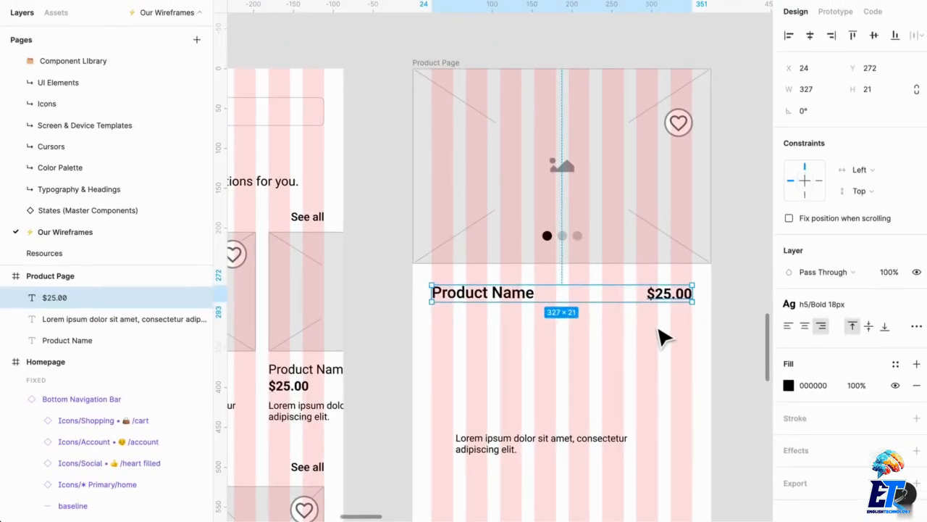
{"action": "left_click", "coordinate": [545, 188]}
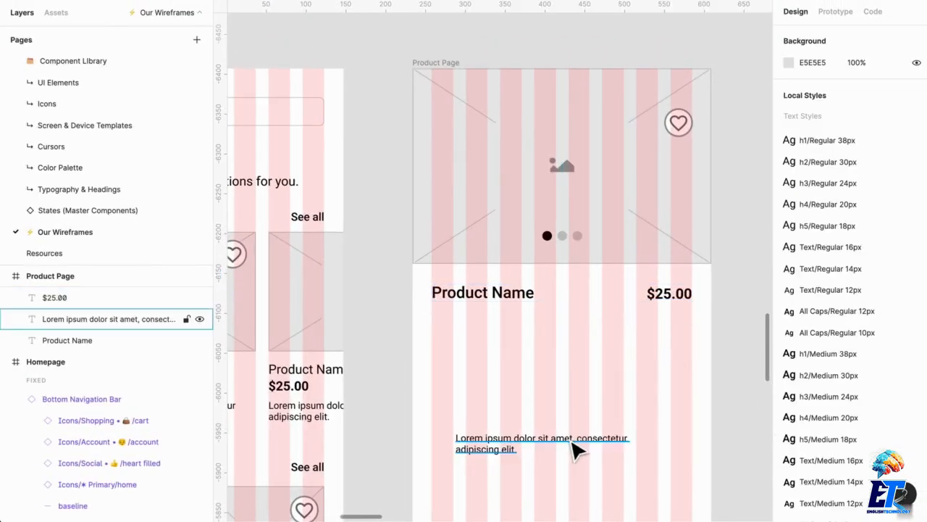
Step: Search the assets for "button", place the primary icon-and-label button below the Product Name, and widen it to 327 at X 24, Y 349
{"action": "left_click", "coordinate": [64, 14]}
{"action": "type", "text": "b"}
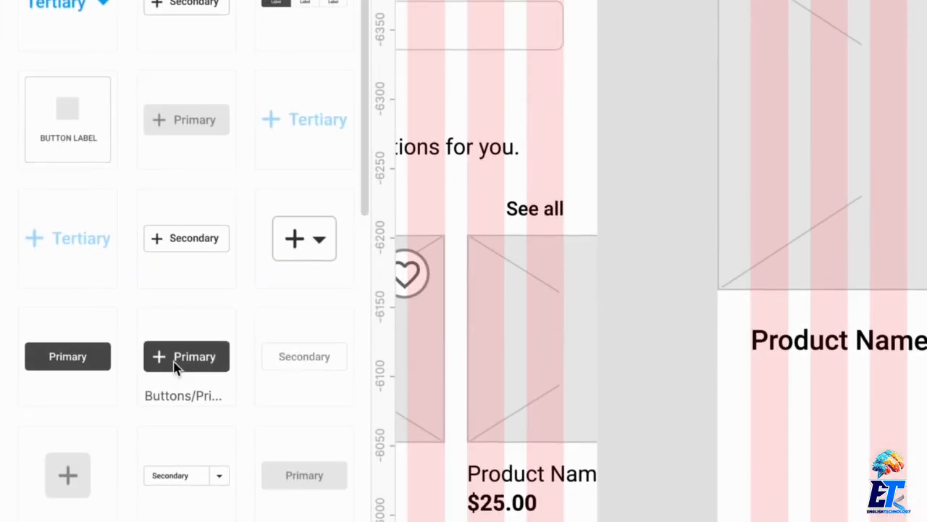
{"action": "left_click_drag", "start_coordinate": [194, 362], "coordinate": [924, 486]}
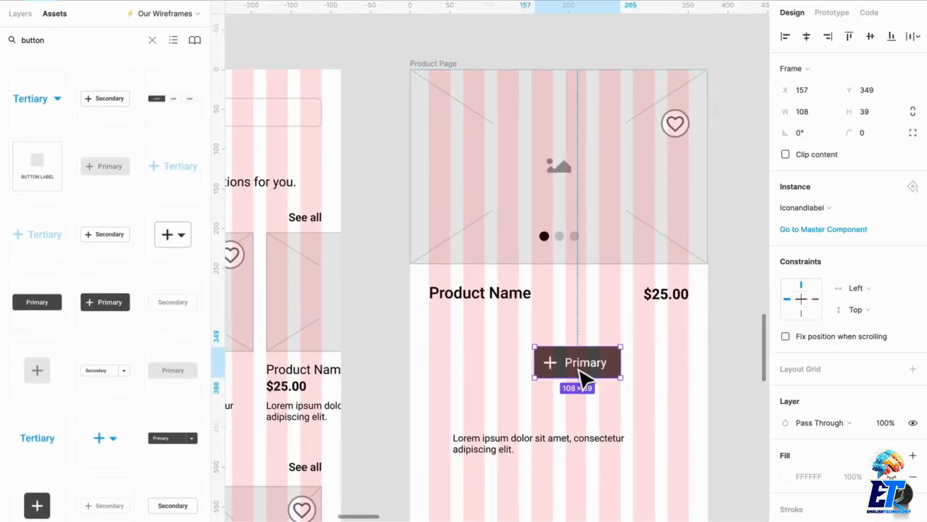
{"action": "left_click_drag", "start_coordinate": [620, 373], "coordinate": [685, 375]}
{"action": "left_click_drag", "start_coordinate": [544, 377], "coordinate": [441, 379]}
{"action": "scroll", "coordinate": [518, 387], "scroll_direction": "up", "scroll_amount": 5, "text": "ctrl"}
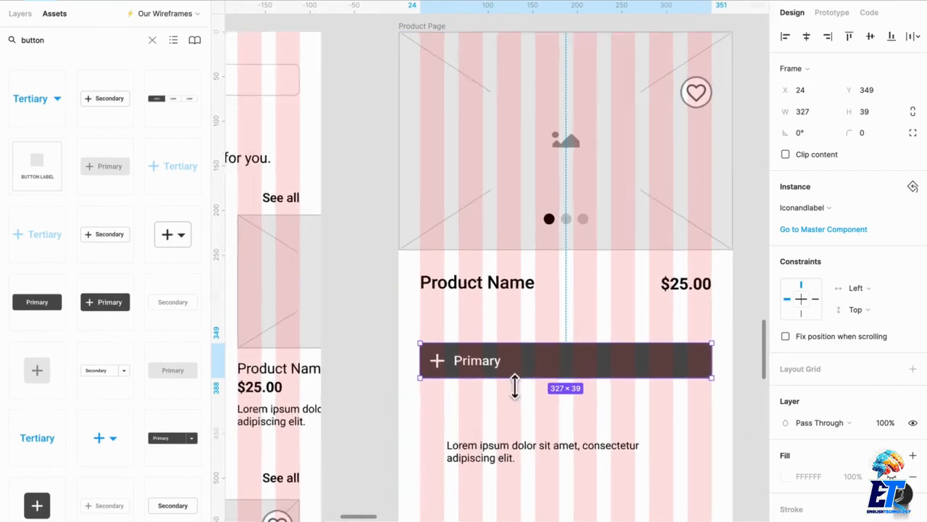
Step: Replace the primary button's label text with "Add"
{"action": "key", "text": "alt+1"}
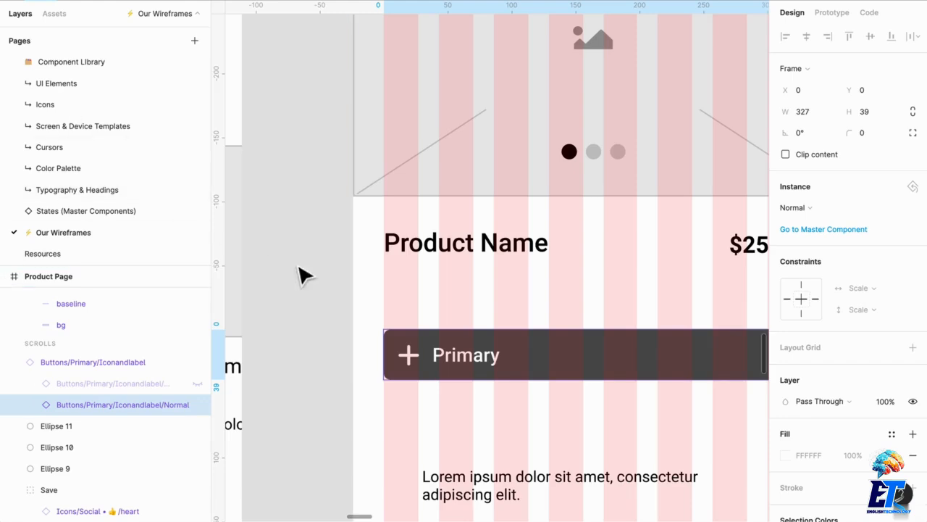
{"action": "left_click", "coordinate": [121, 404]}
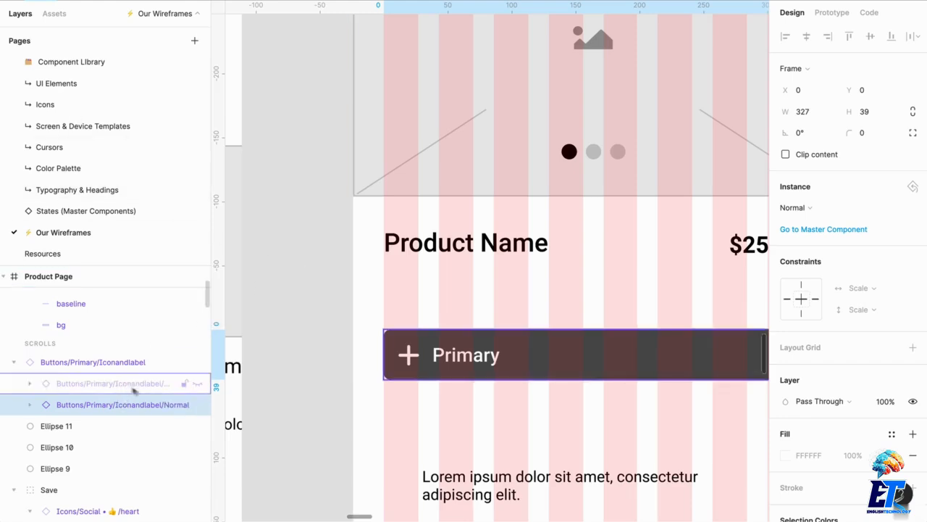
{"action": "double_click", "coordinate": [468, 357]}
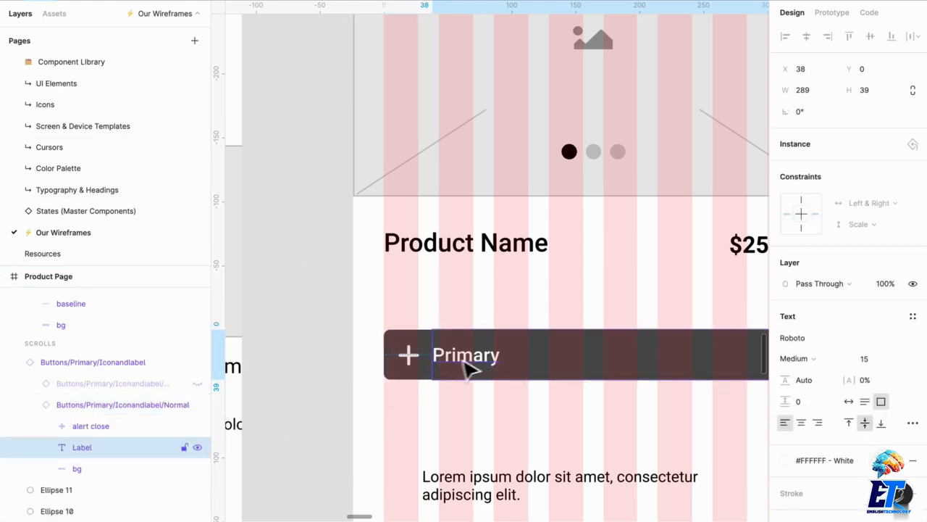
{"action": "left_click", "coordinate": [481, 419]}
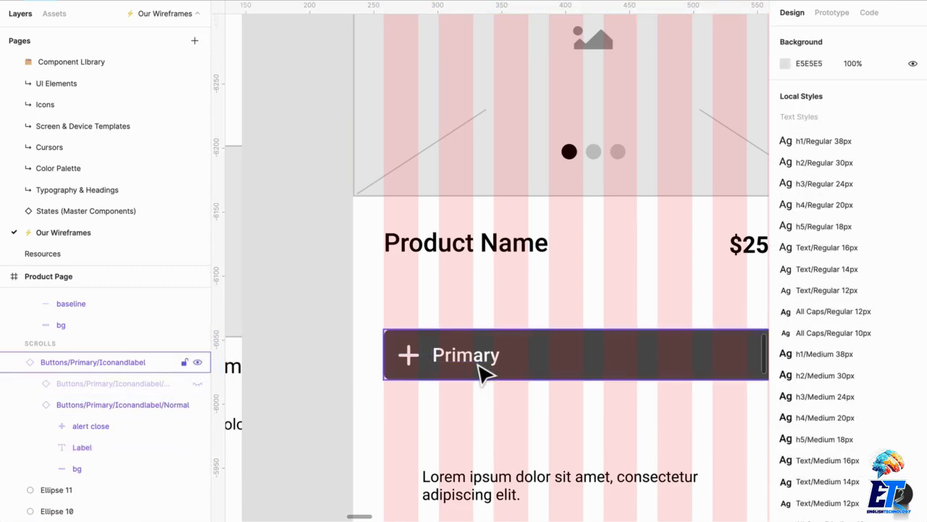
{"action": "double_click", "coordinate": [479, 366]}
{"action": "type", "text": "A"}
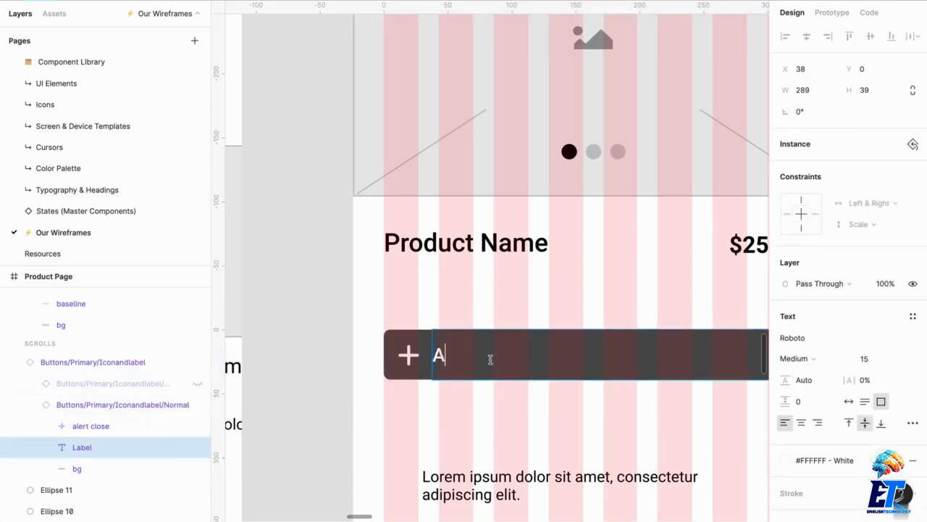
{"action": "type", "text": "dd"}
{"action": "key", "text": "Escape"}
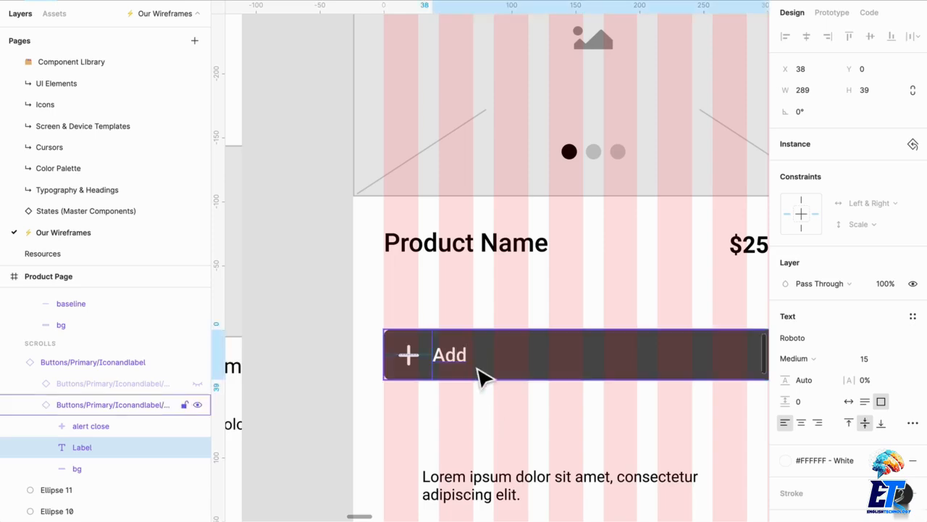
{"action": "key", "text": "Escape"}
{"action": "left_click", "coordinate": [481, 422]}
Step: Detach the button from its master component, along with its nested Normal state instance
{"action": "left_click", "coordinate": [488, 361]}
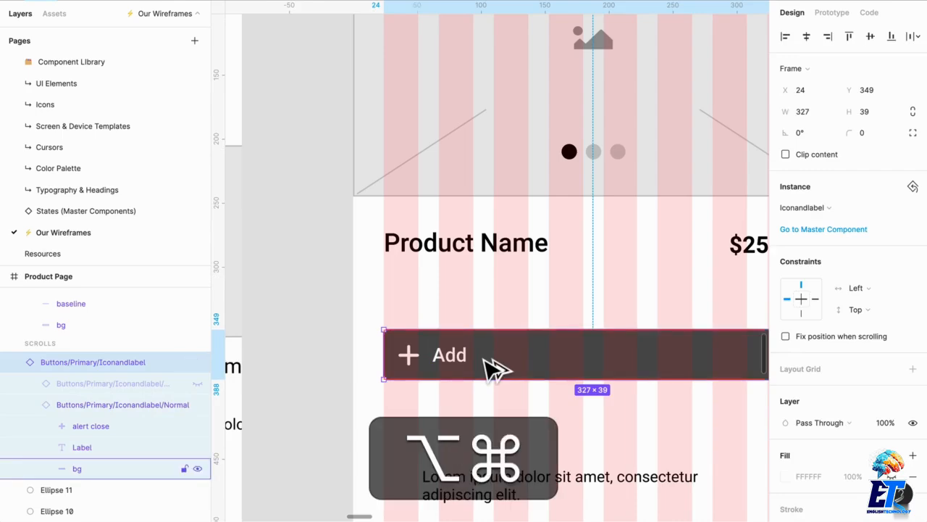
{"action": "key", "text": "alt+super+b"}
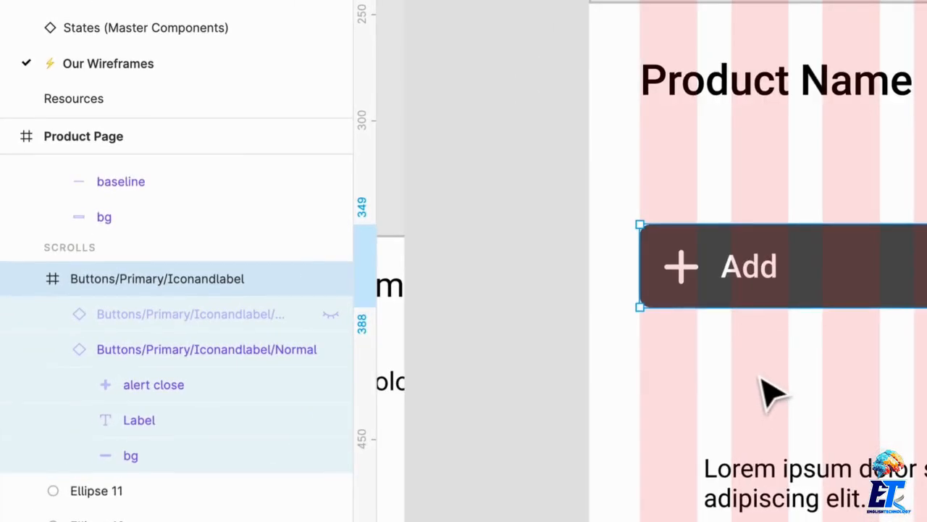
{"action": "left_click", "coordinate": [199, 355]}
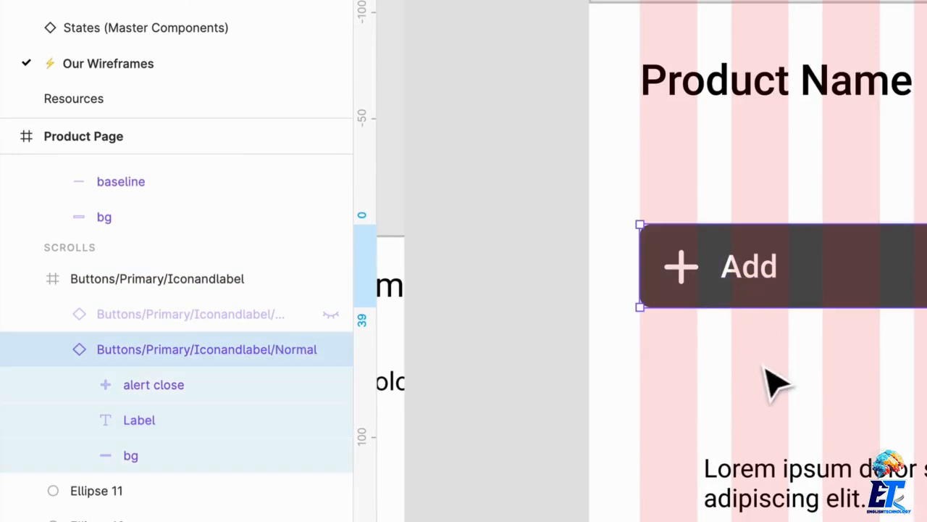
{"action": "key", "text": "alt+super+b"}
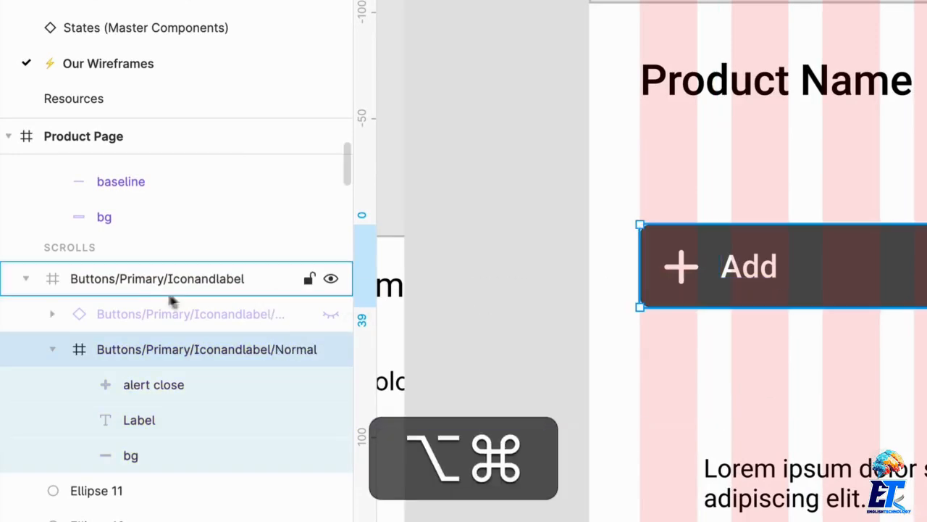
{"action": "key", "text": "super+z"}
{"action": "right_click", "coordinate": [833, 293]}
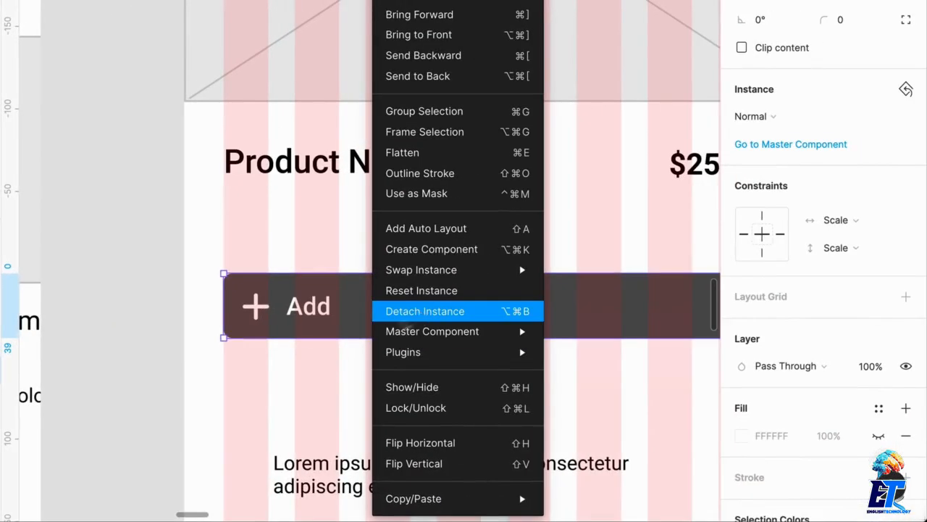
{"action": "left_click", "coordinate": [425, 311]}
Step: Shift the Add label towards the middle of the button, giving its text box a width of 179
{"action": "left_click", "coordinate": [310, 311]}
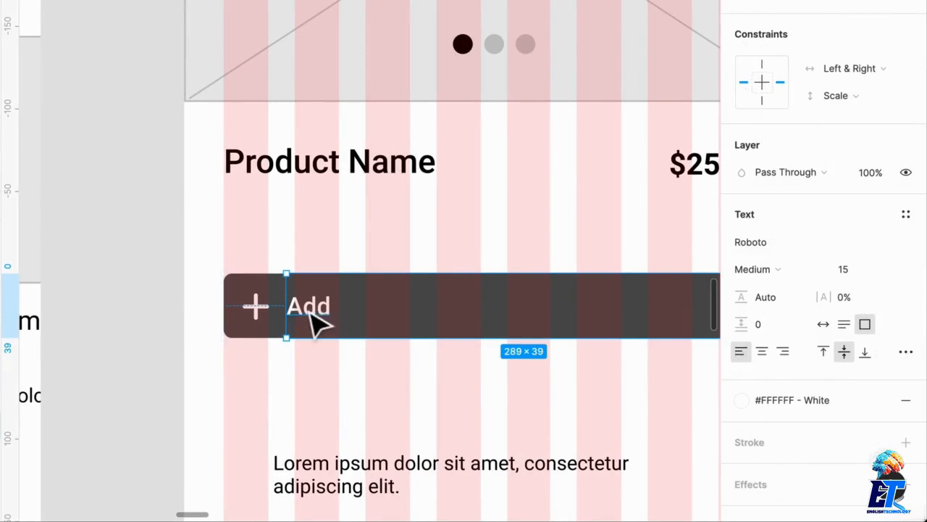
{"action": "left_click_drag", "start_coordinate": [308, 312], "coordinate": [468, 321]}
{"action": "scroll", "coordinate": [474, 326], "scroll_direction": "right", "scroll_amount": 3}
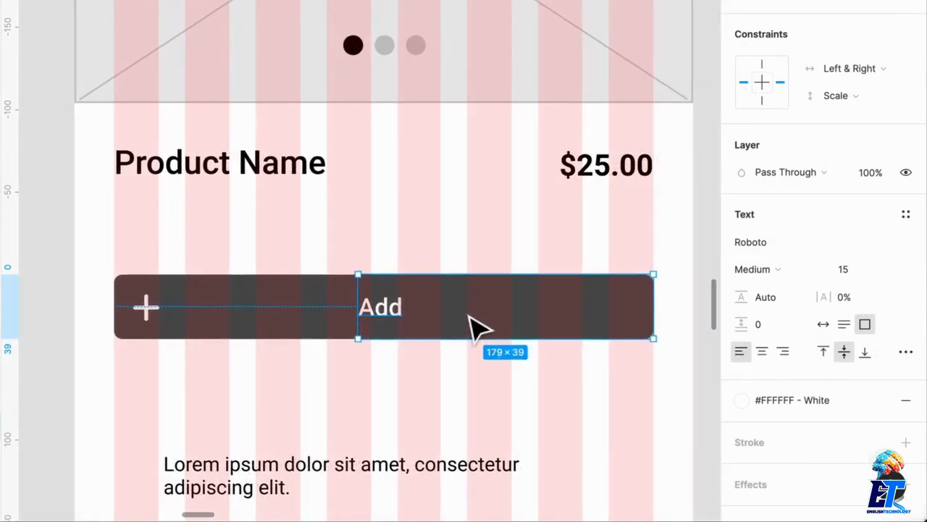
{"action": "scroll", "coordinate": [474, 326], "scroll_direction": "left", "scroll_amount": 2}
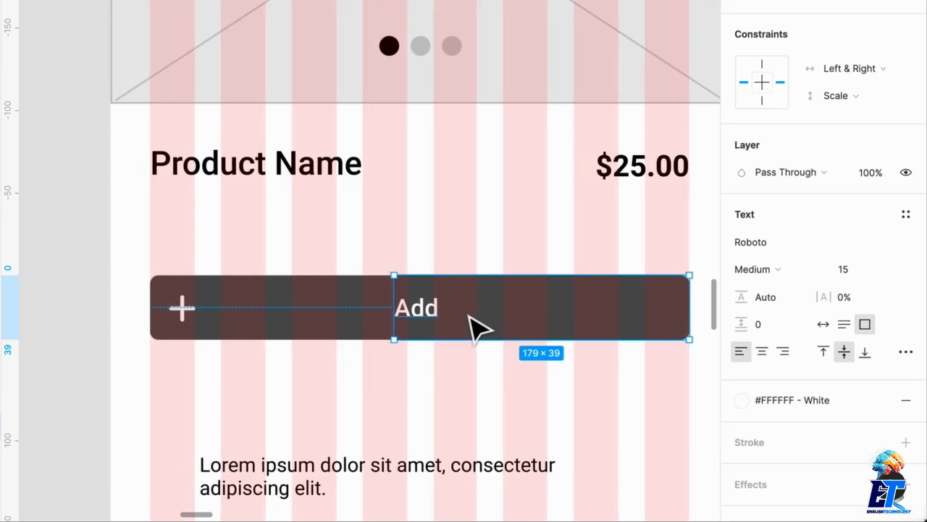
Step: Extend the button's label text to "Add to cart"
{"action": "double_click", "coordinate": [429, 324]}
{"action": "scroll", "coordinate": [435, 319], "scroll_direction": "down", "scroll_amount": 1}
{"action": "left_click", "coordinate": [443, 303]}
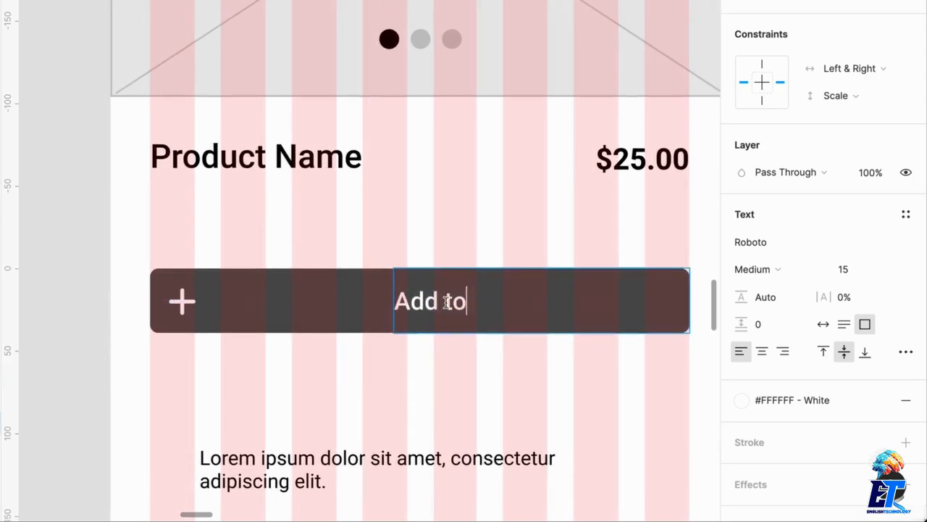
{"action": "key", "text": "Escape"}
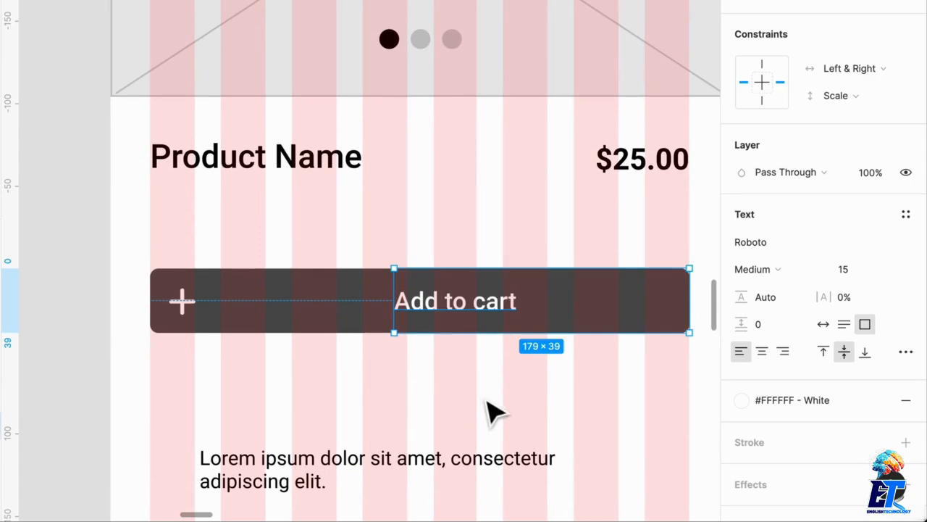
Step: Center-align the Add to cart text and position its text box in the horizontal middle of the button
{"action": "left_click", "coordinate": [761, 352]}
{"action": "left_click_drag", "start_coordinate": [587, 319], "coordinate": [476, 331]}
{"action": "left_click", "coordinate": [474, 375]}
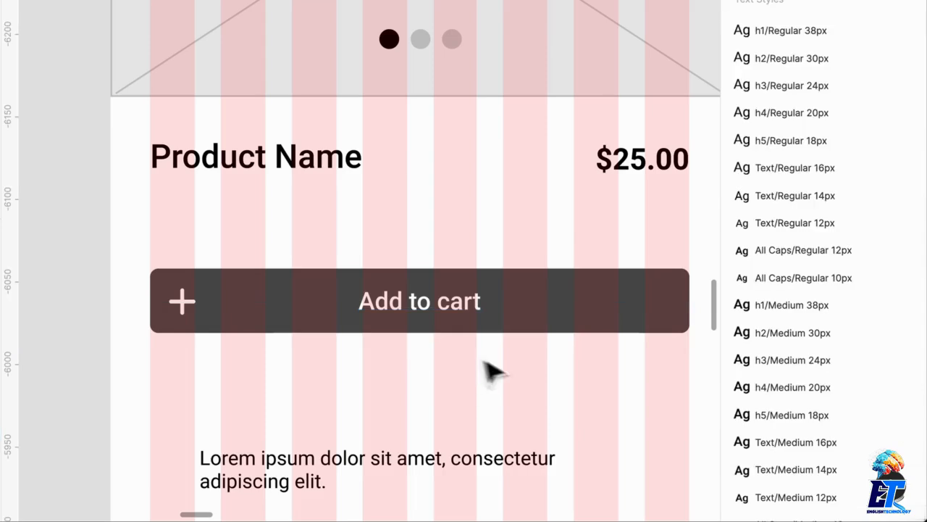
Step: Hide the layout grids and move the Add to cart button down to just above the description text
{"action": "scroll", "coordinate": [484, 363], "scroll_direction": "down", "scroll_amount": 3}
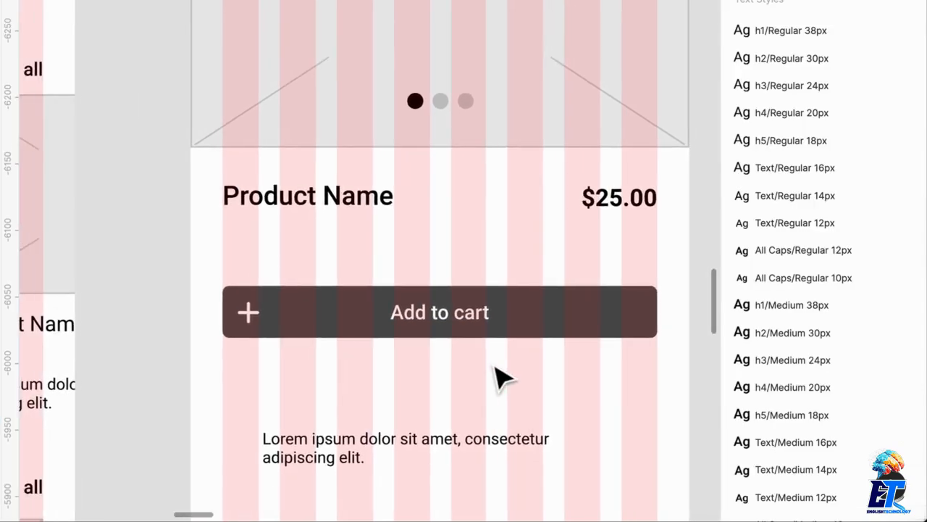
{"action": "key", "text": "ctrl+shift+4"}
{"action": "scroll", "coordinate": [536, 362], "scroll_direction": "right", "scroll_amount": 2}
{"action": "scroll", "coordinate": [536, 363], "scroll_direction": "down", "scroll_amount": 1}
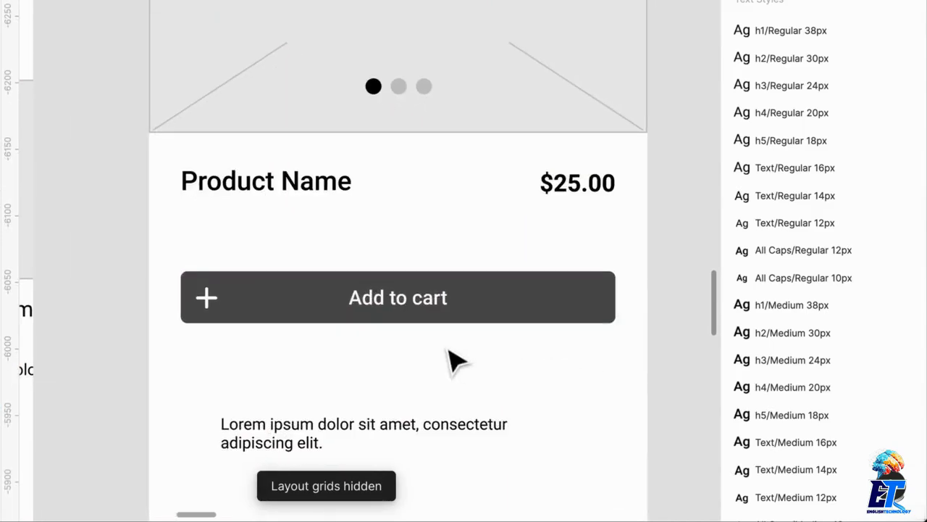
{"action": "left_click_drag", "start_coordinate": [401, 306], "coordinate": [410, 408]}
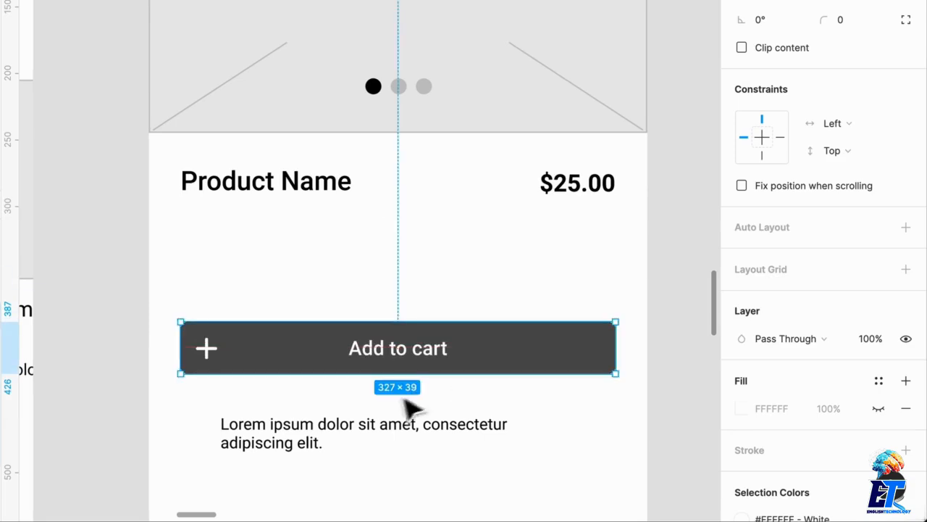
Step: Move the description directly under the product name, left-aligned with it, and widen its text box to 327
{"action": "left_click_drag", "start_coordinate": [369, 439], "coordinate": [315, 224]}
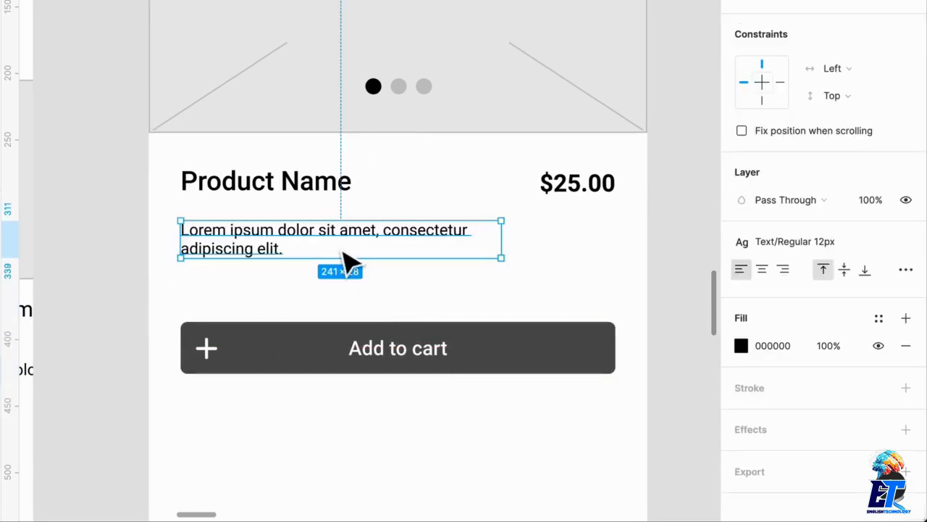
{"action": "double_click", "coordinate": [332, 230]}
{"action": "key", "text": "Escape"}
{"action": "left_click_drag", "start_coordinate": [512, 256], "coordinate": [628, 258]}
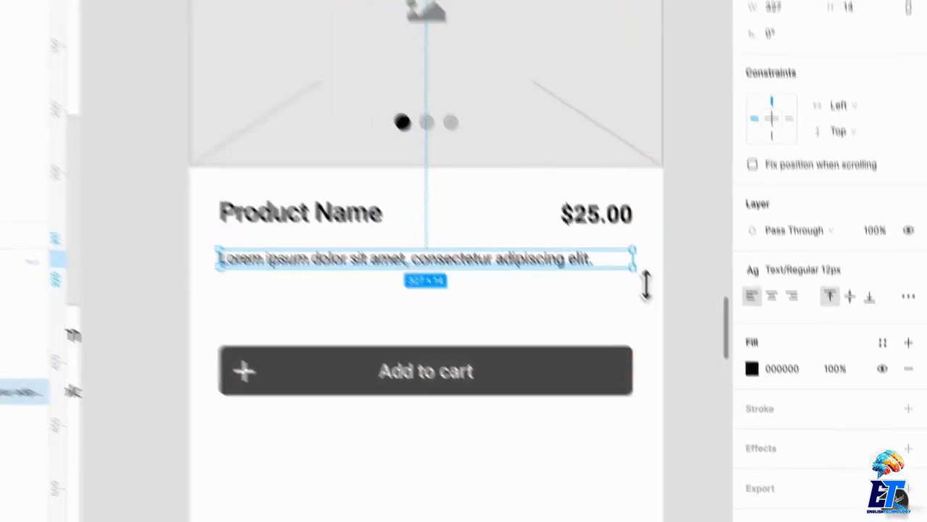
Step: Fill the description with 3 generated sentences using the Lorem ipsum plugin
{"action": "left_click", "coordinate": [322, 6]}
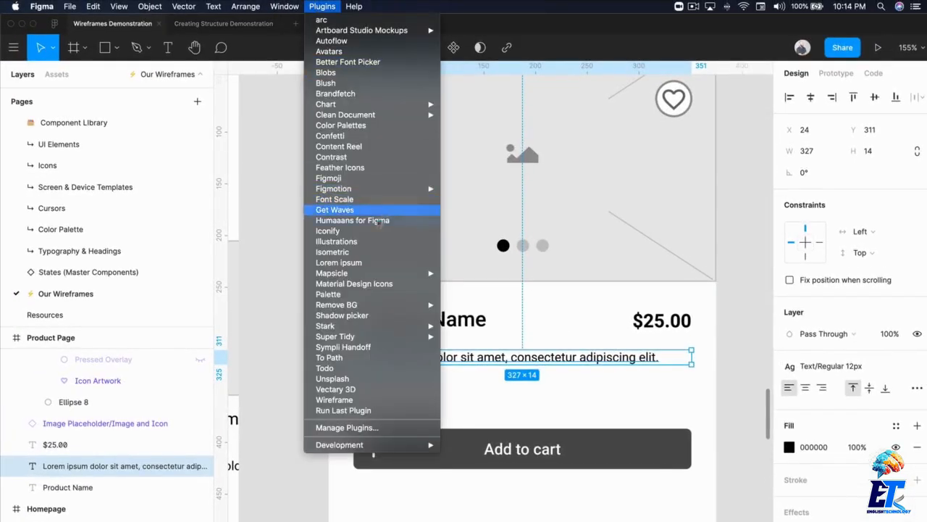
{"action": "left_click", "coordinate": [354, 261]}
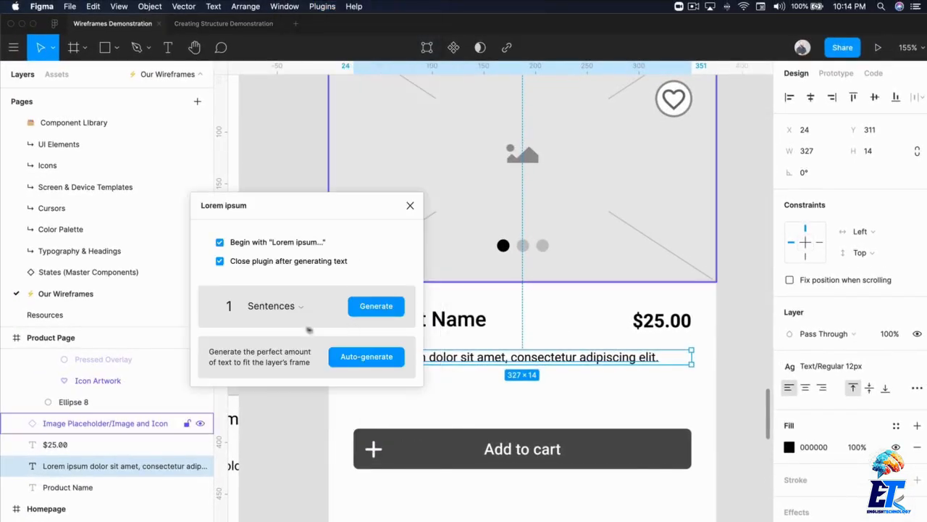
{"action": "left_click", "coordinate": [280, 308]}
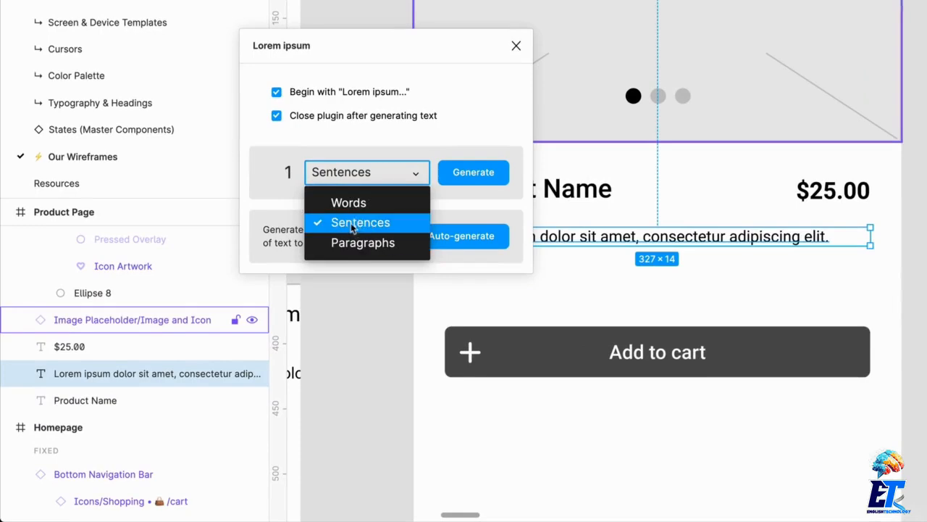
{"action": "left_click", "coordinate": [290, 171]}
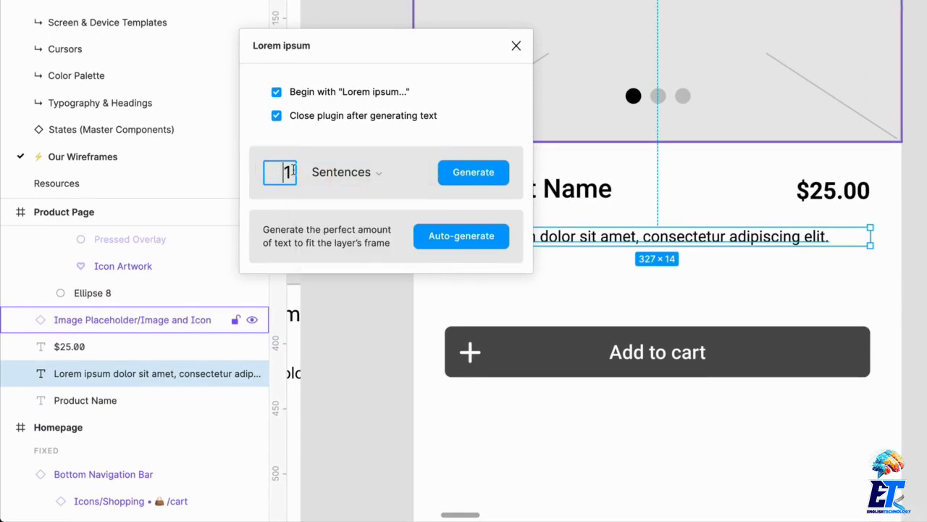
{"action": "type", "text": "3"}
{"action": "left_click", "coordinate": [459, 172]}
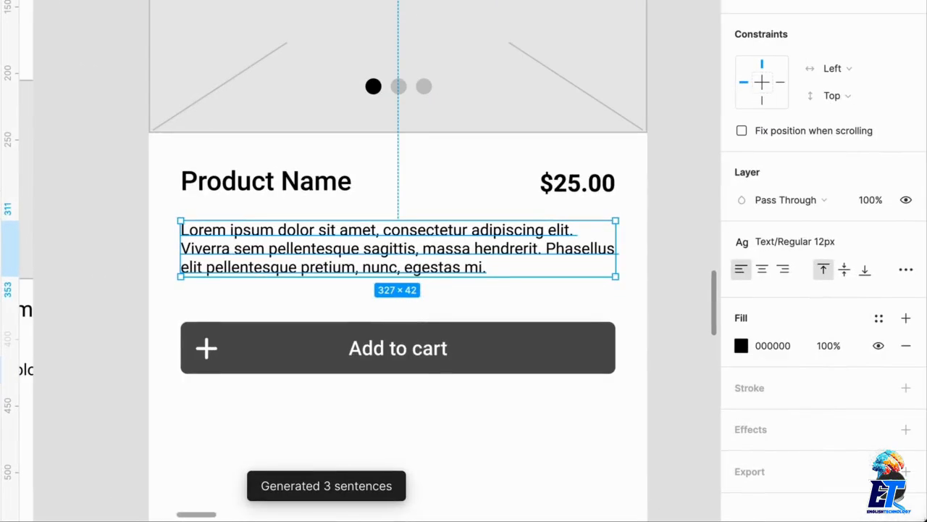
Step: Try the Text/Regular 16px style on the description text
{"action": "left_click", "coordinate": [836, 243]}
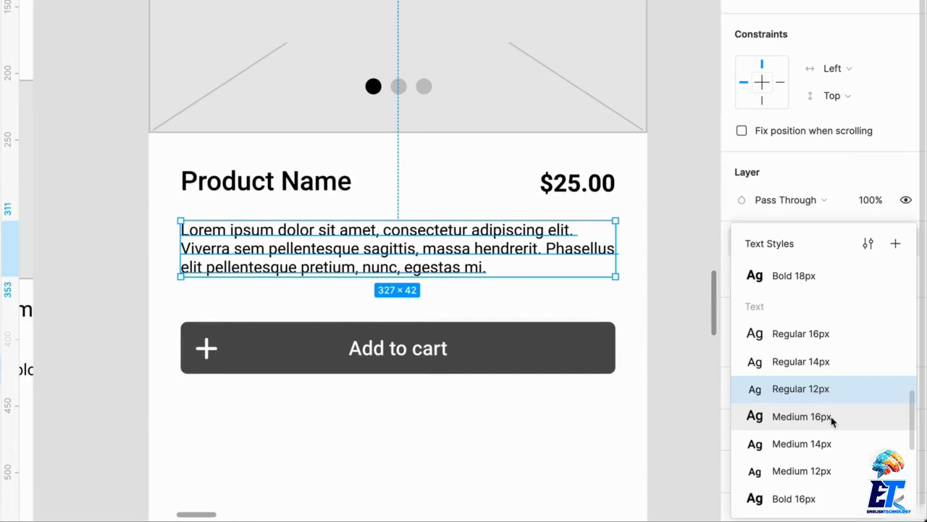
{"action": "left_click", "coordinate": [826, 340]}
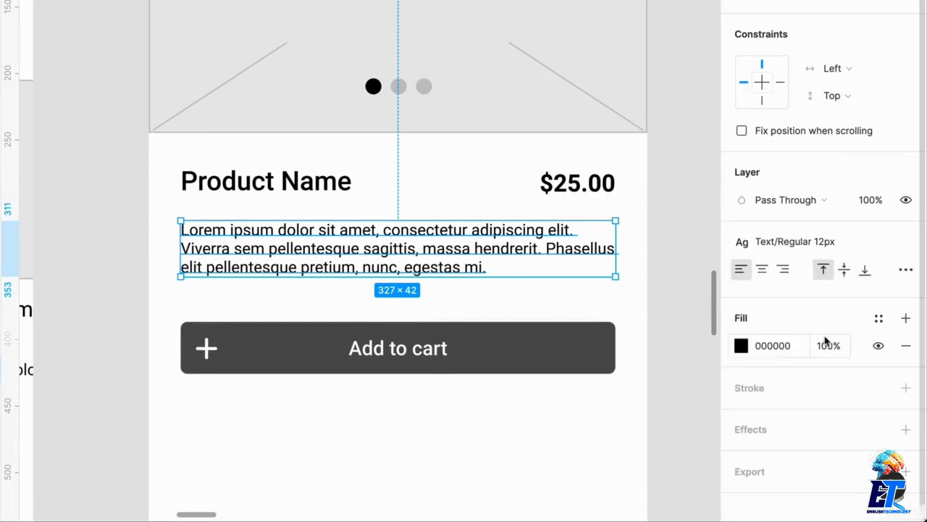
{"action": "left_click", "coordinate": [814, 243]}
{"action": "left_click", "coordinate": [815, 342]}
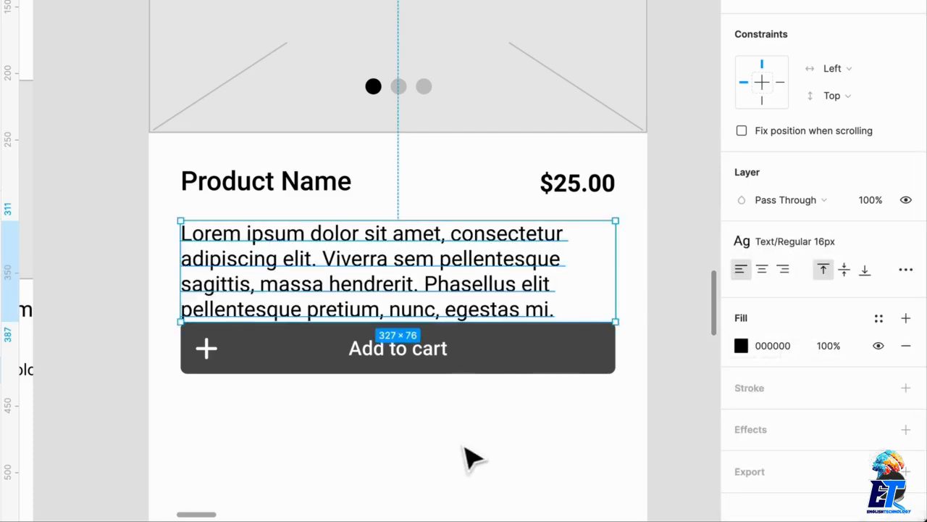
Step: Apply the Text/Regular 14px style to the description and move the Add to cart button down to Y 400
{"action": "left_click", "coordinate": [801, 241]}
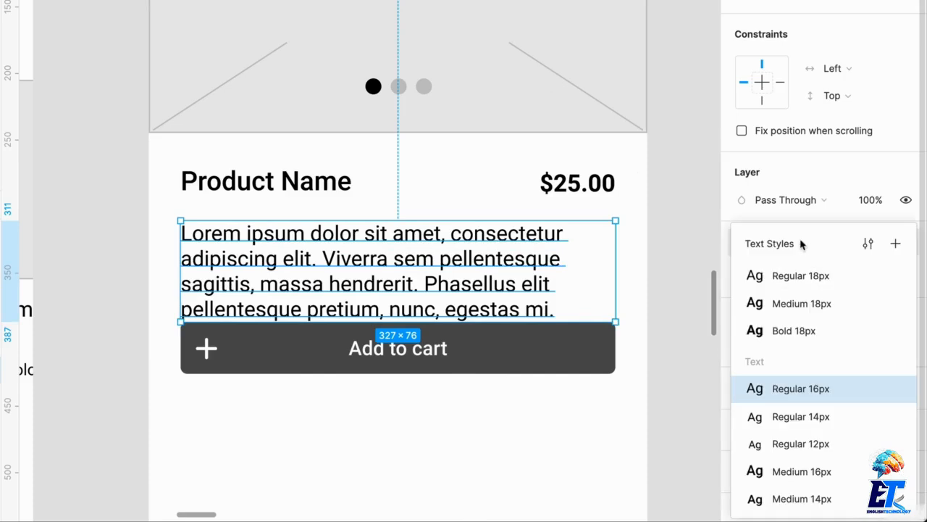
{"action": "left_click", "coordinate": [835, 419]}
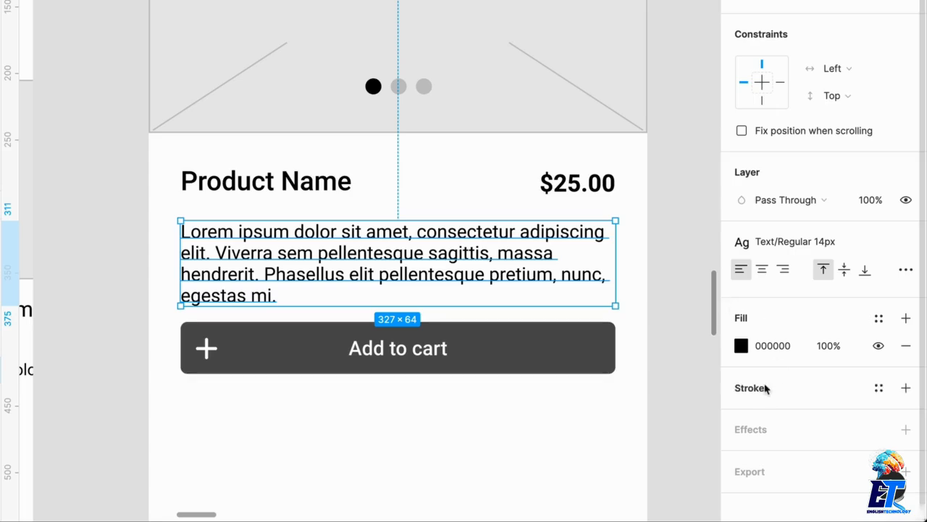
{"action": "left_click", "coordinate": [441, 417]}
{"action": "left_click_drag", "start_coordinate": [470, 362], "coordinate": [461, 385]}
{"action": "scroll", "coordinate": [461, 384], "scroll_direction": "down", "scroll_amount": 3}
{"action": "scroll", "coordinate": [471, 387], "scroll_direction": "right", "scroll_amount": 2}
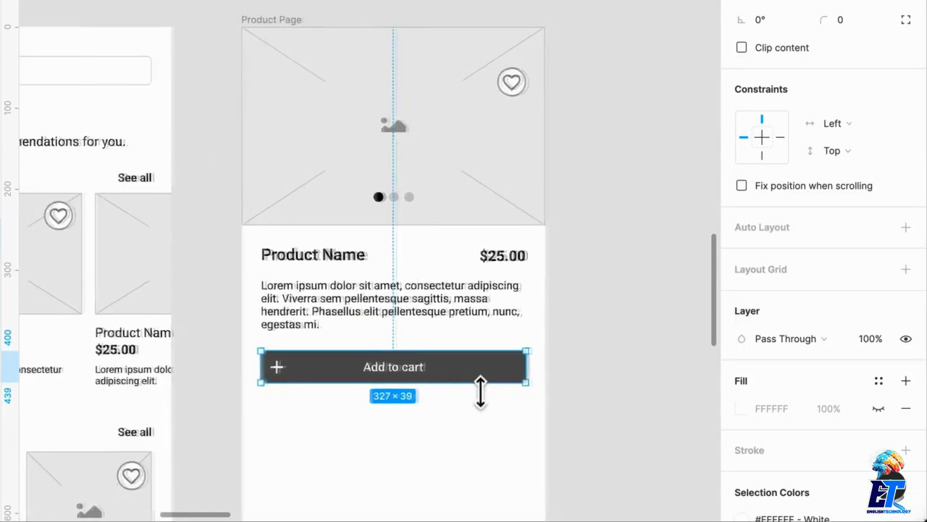
Step: Nudge the description slightly closer to the product name and move the Add to cart button up to Y 395
{"action": "left_click", "coordinate": [478, 326]}
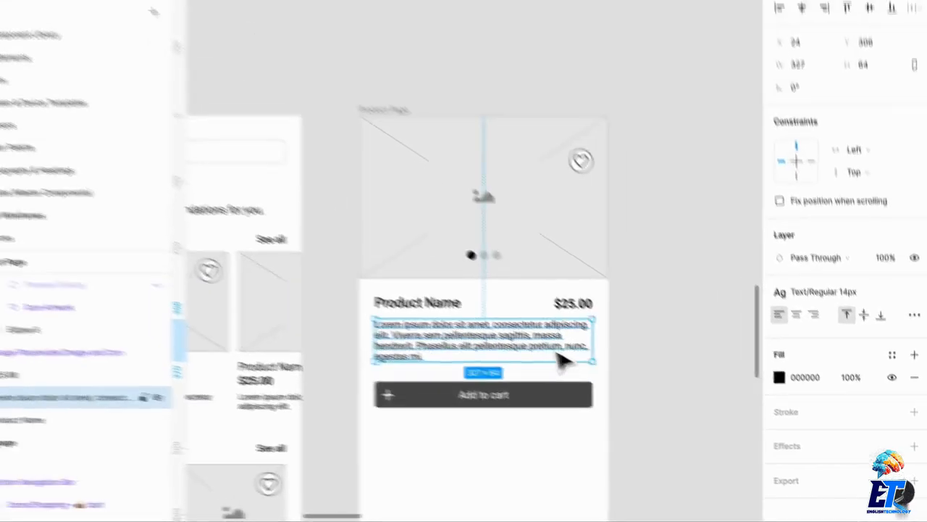
{"action": "left_click", "coordinate": [594, 417]}
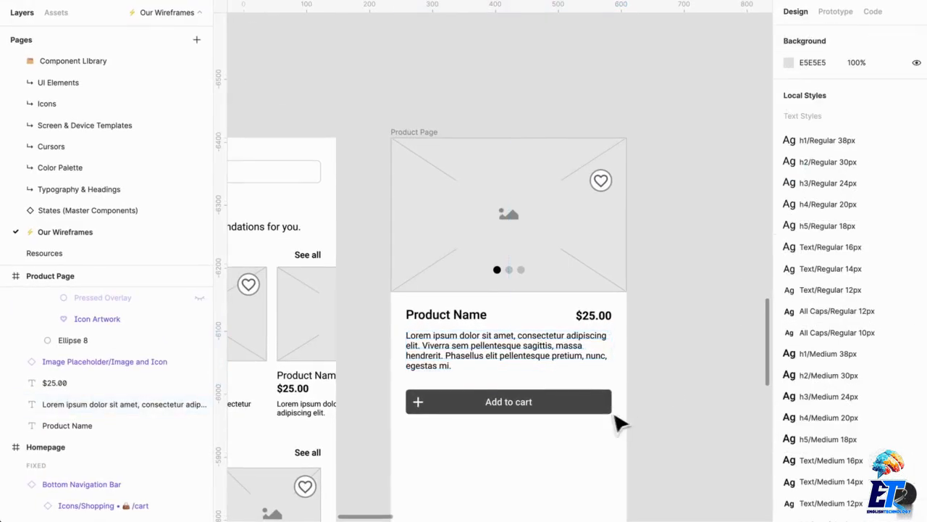
{"action": "left_click", "coordinate": [568, 403]}
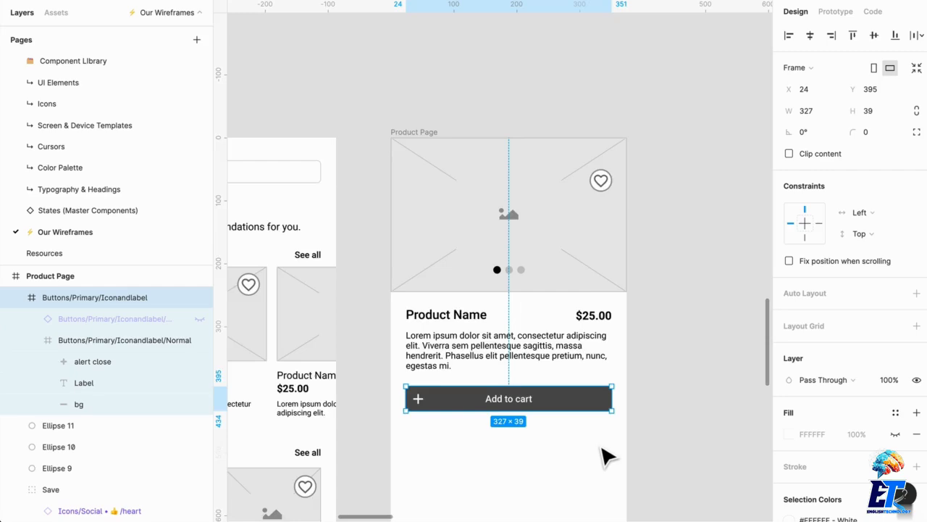
{"action": "scroll", "coordinate": [606, 448], "scroll_direction": "down", "scroll_amount": 2}
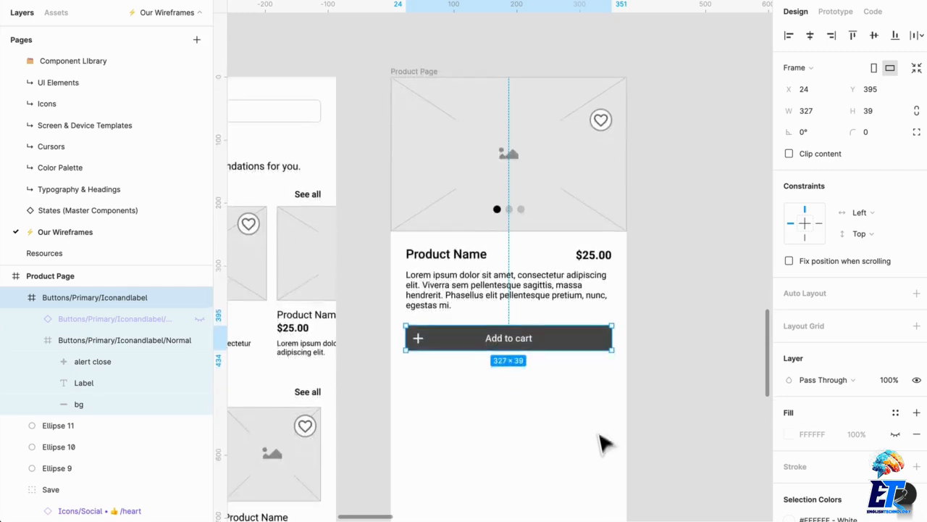
{"action": "scroll", "coordinate": [602, 438], "scroll_direction": "down", "scroll_amount": 3}
{"action": "scroll", "coordinate": [632, 439], "scroll_direction": "down", "scroll_amount": 2}
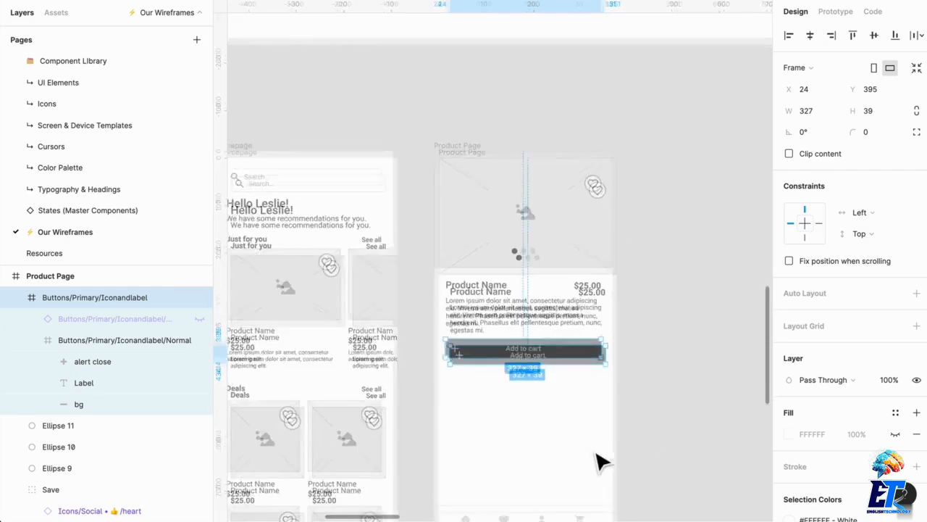
{"action": "left_click", "coordinate": [638, 359]}
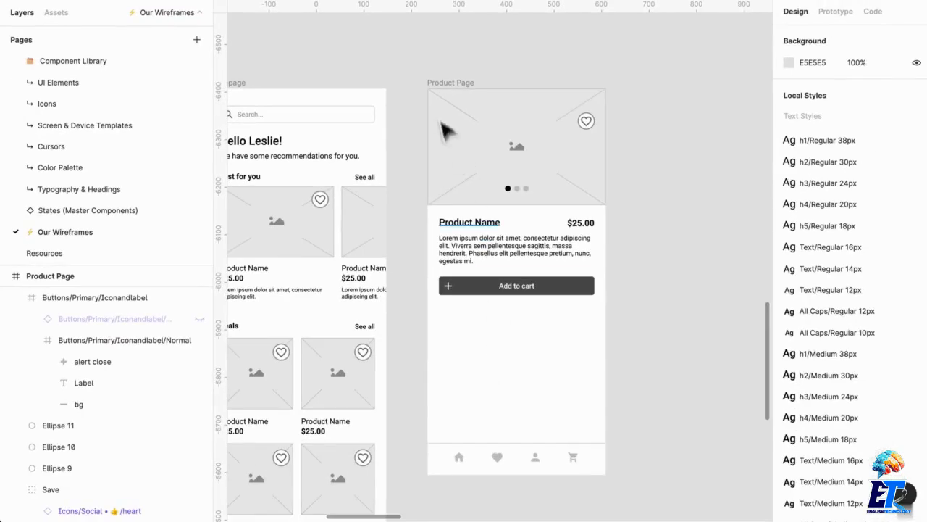
Step: Extend the Product Page frame downward to make room for more content below the button
{"action": "left_click", "coordinate": [459, 92]}
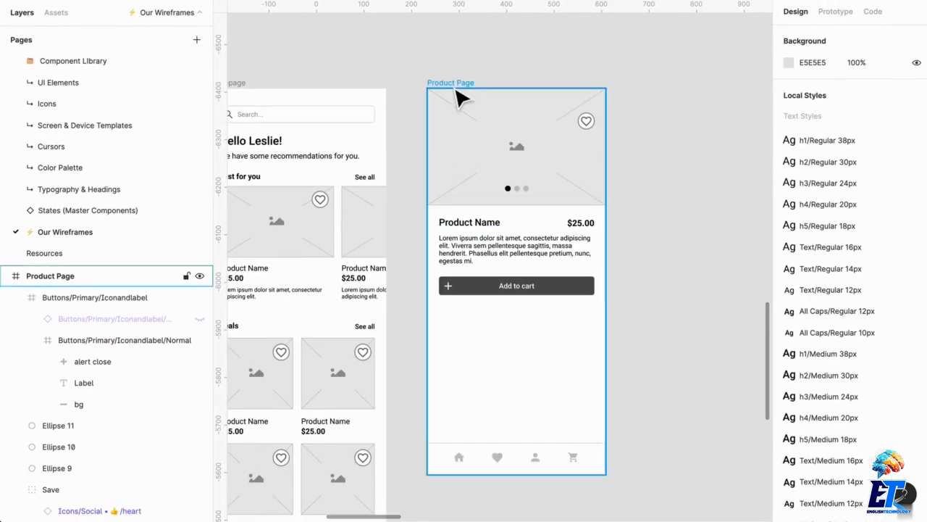
{"action": "scroll", "coordinate": [568, 384], "scroll_direction": "down", "scroll_amount": 3}
{"action": "left_click_drag", "start_coordinate": [560, 383], "coordinate": [560, 507]}
{"action": "key", "text": "Escape"}
{"action": "scroll", "coordinate": [555, 380], "scroll_direction": "up", "scroll_amount": 2}
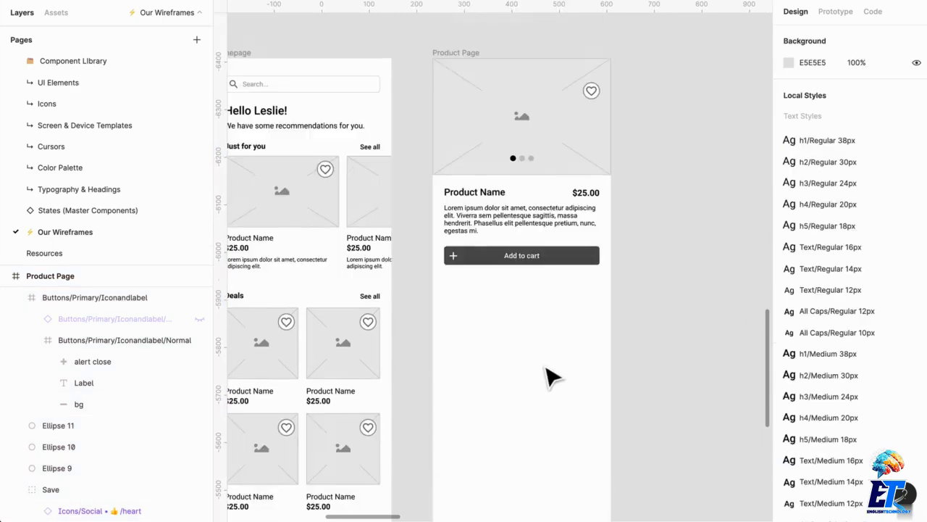
Step: Duplicate the Product Name text below the Add to cart button at Y 488 and change it to "Reviews"
{"action": "left_click_drag", "start_coordinate": [497, 204], "coordinate": [497, 307]}
{"action": "double_click", "coordinate": [488, 295]}
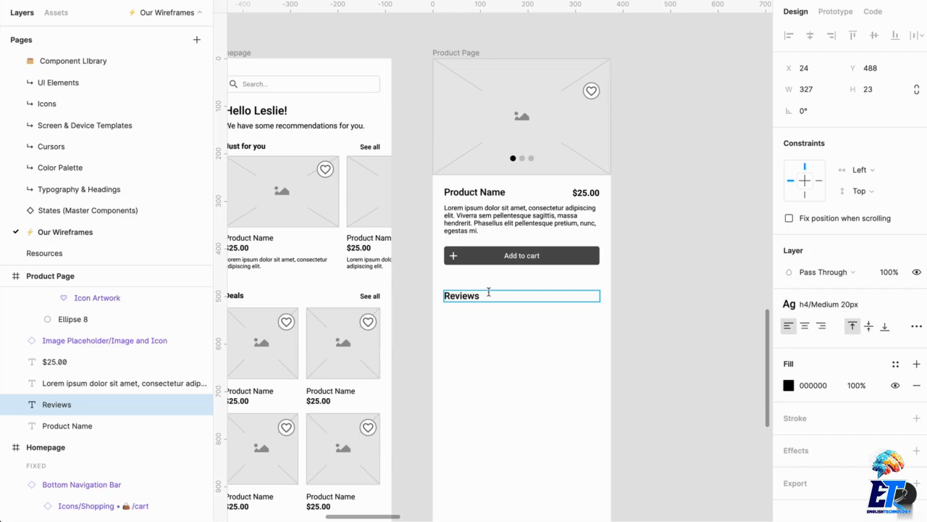
{"action": "left_click", "coordinate": [485, 366]}
{"action": "left_click", "coordinate": [486, 365]}
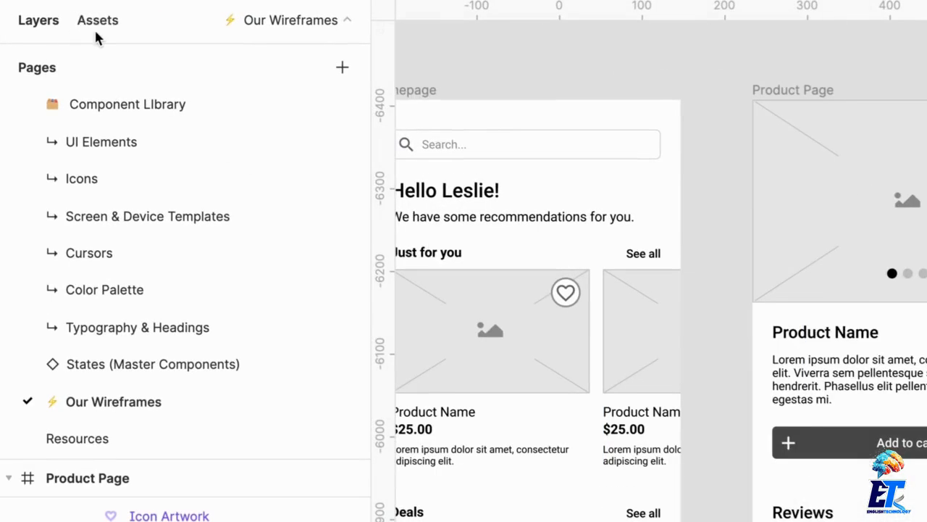
Step: Find the dark solid star icon among the components, place it below the Reviews heading and scale it to 22 × 22
{"action": "left_click", "coordinate": [96, 37]}
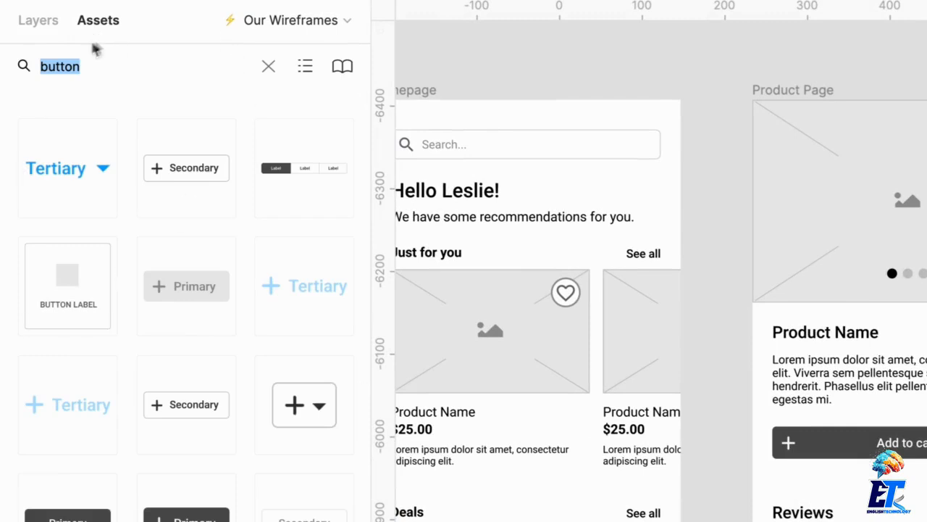
{"action": "type", "text": "star"}
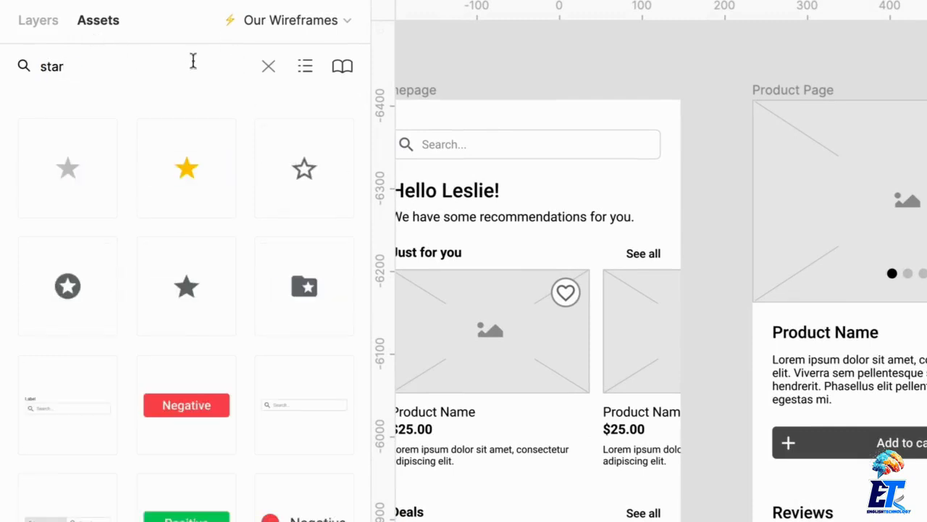
{"action": "left_click_drag", "start_coordinate": [69, 171], "coordinate": [74, 129]}
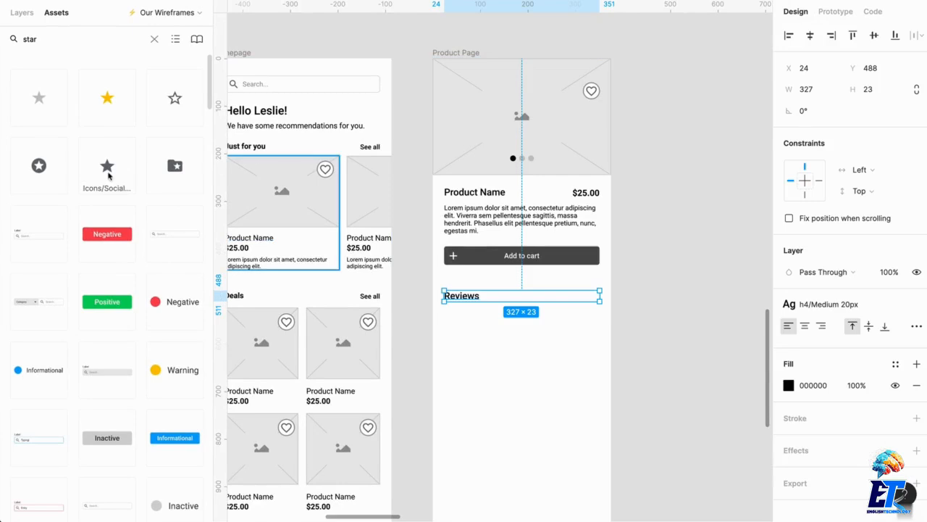
{"action": "left_click_drag", "start_coordinate": [111, 185], "coordinate": [481, 332]}
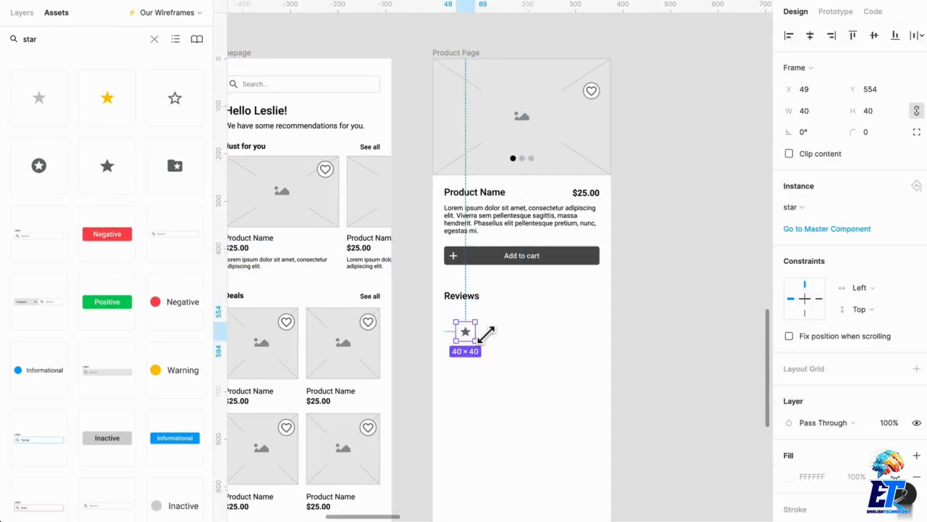
{"action": "scroll", "coordinate": [481, 333], "scroll_direction": "up", "scroll_amount": 5}
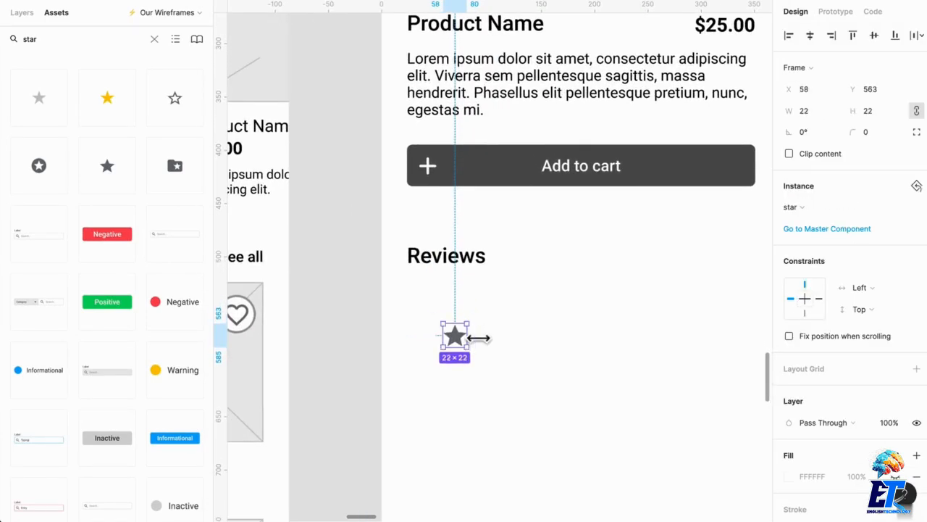
Step: Detach the star icon from its master component, shift it up slightly and ungroup its frame
{"action": "key", "text": "alt+super+b"}
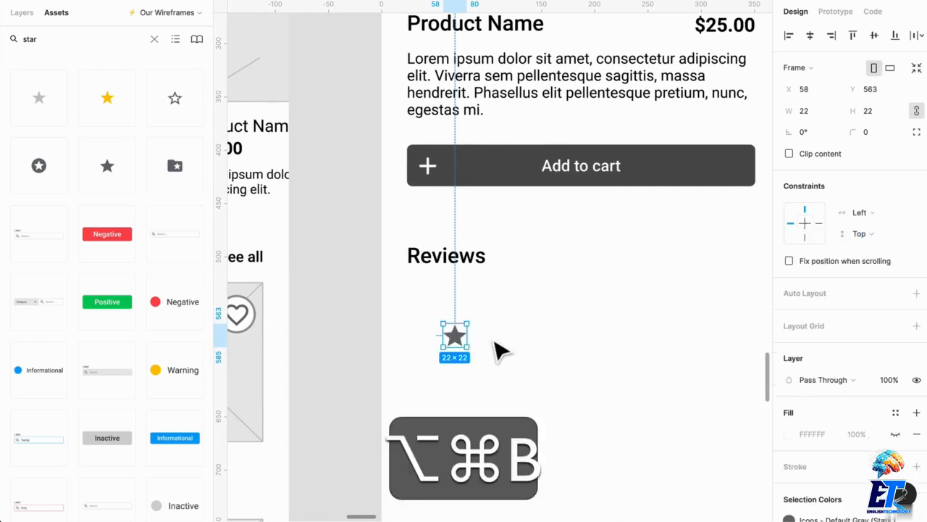
{"action": "left_click", "coordinate": [494, 340]}
{"action": "left_click_drag", "start_coordinate": [456, 338], "coordinate": [459, 328]}
{"action": "key", "text": "super+shift+g"}
Step: Delete the hidden Focused Highlight, Hover Overlay and Pressed Overlay layers left over from the star icon
{"action": "left_click", "coordinate": [80, 300]}
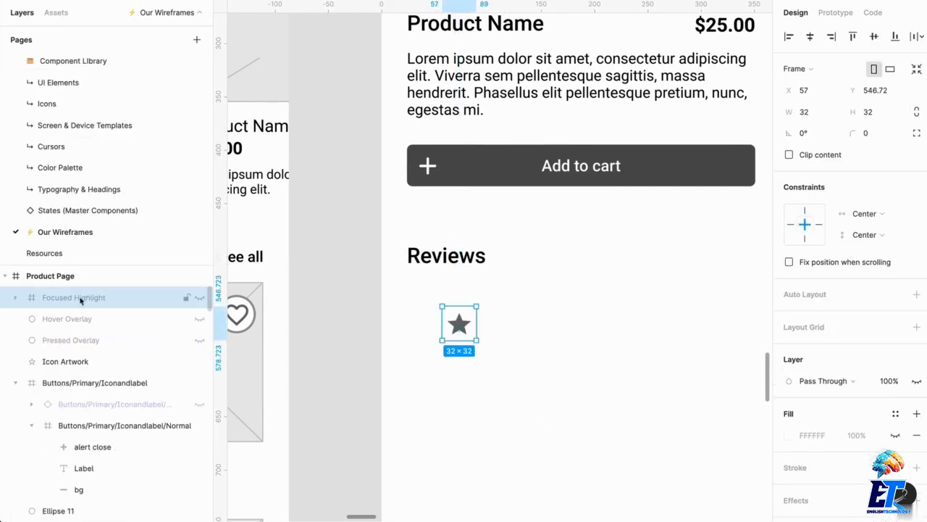
{"action": "left_click", "coordinate": [77, 339], "text": "shift"}
{"action": "right_click", "coordinate": [77, 331]}
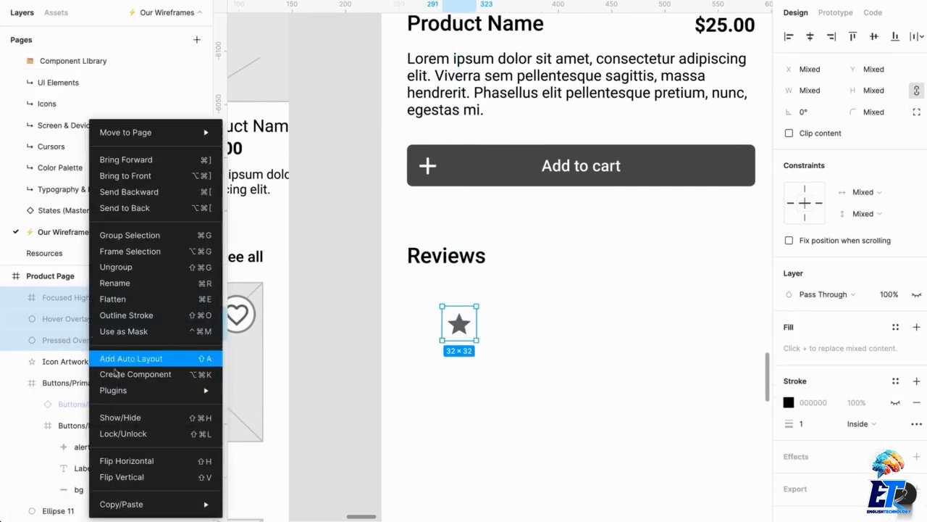
{"action": "left_click", "coordinate": [43, 319]}
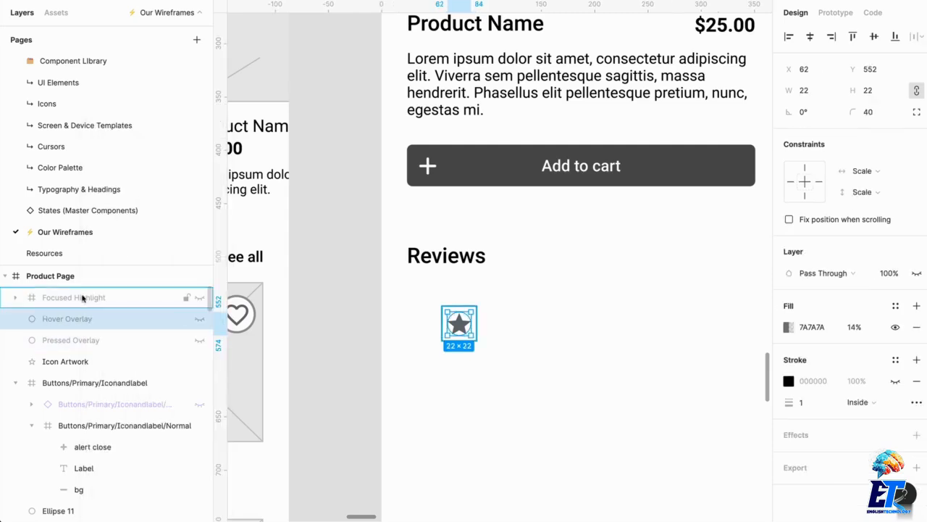
{"action": "left_click", "coordinate": [83, 297]}
{"action": "left_click", "coordinate": [70, 348], "text": "shift"}
{"action": "key", "text": "Delete"}
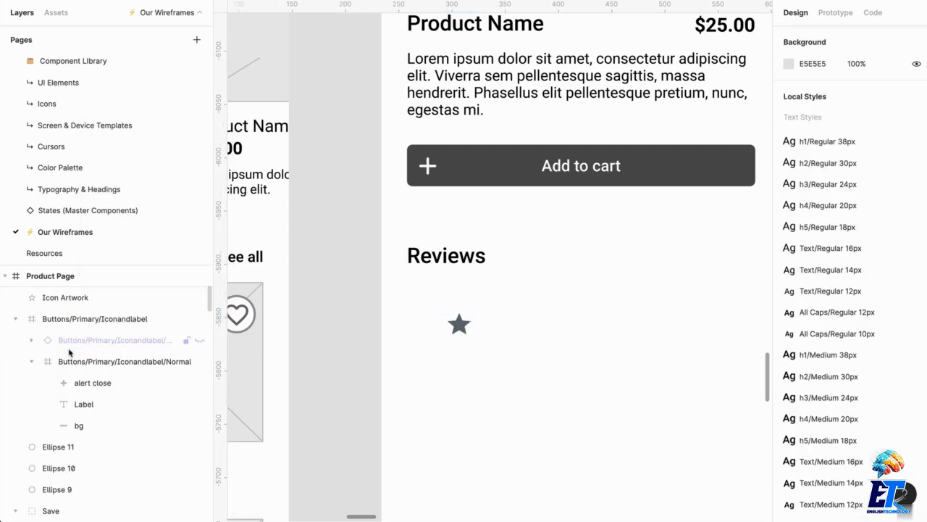
Step: Move the star to the page's left margin below the Reviews heading and duplicate it into an evenly spaced row of five
{"action": "mouse_move", "coordinate": [460, 325]}
{"action": "left_mouse_down"}
{"action": "mouse_move", "coordinate": [434, 317]}
{"action": "mouse_move", "coordinate": [423, 297]}
{"action": "mouse_move", "coordinate": [419, 318]}
{"action": "mouse_move", "coordinate": [443, 324]}
{"action": "left_mouse_up"}
{"action": "key", "text": "ctrl+d"}
{"action": "key", "text": "ctrl+d"}
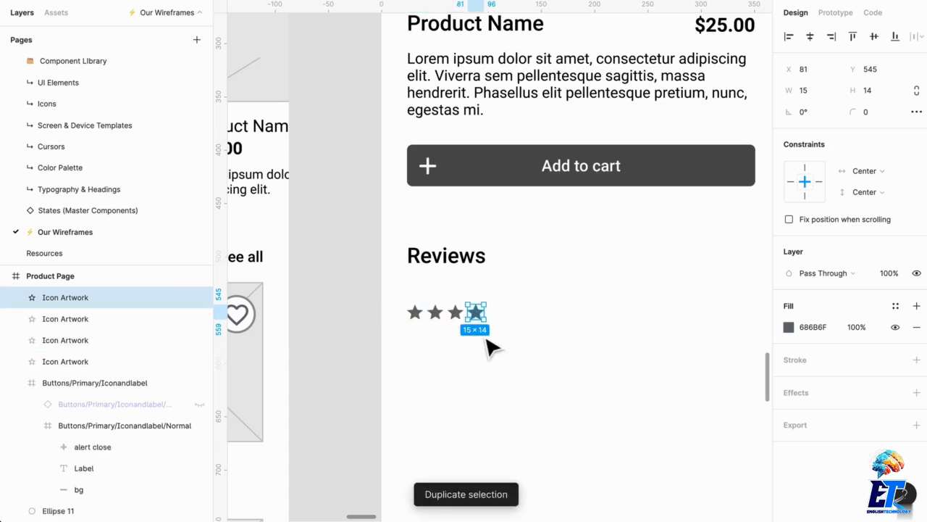
{"action": "key", "text": "ctrl+d"}
Step: Group the five stars and rename the group "Review"
{"action": "left_click", "coordinate": [547, 357]}
{"action": "left_click_drag", "start_coordinate": [542, 350], "coordinate": [406, 305]}
{"action": "left_click_drag", "start_coordinate": [534, 333], "coordinate": [401, 305]}
{"action": "key", "text": "ctrl+g"}
{"action": "key", "text": "ctrl+r"}
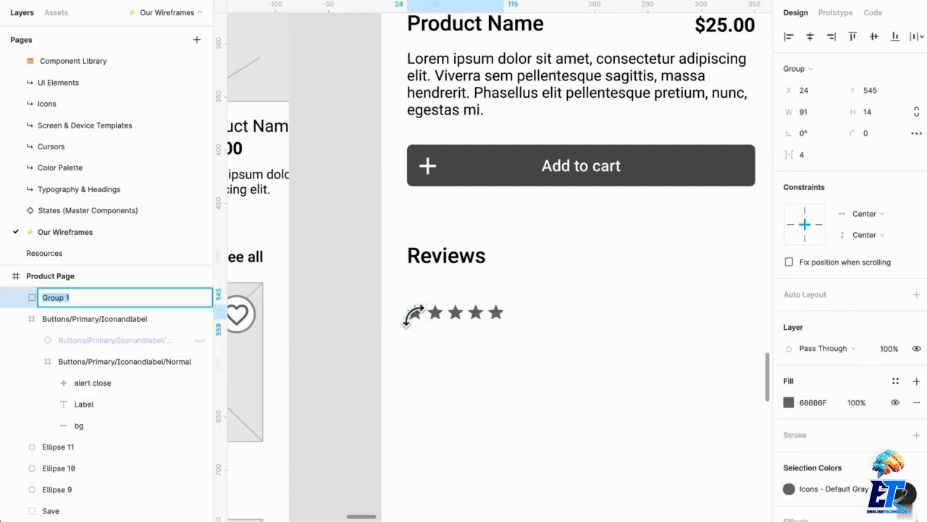
{"action": "type", "text": "Review"}
{"action": "key", "text": "Return"}
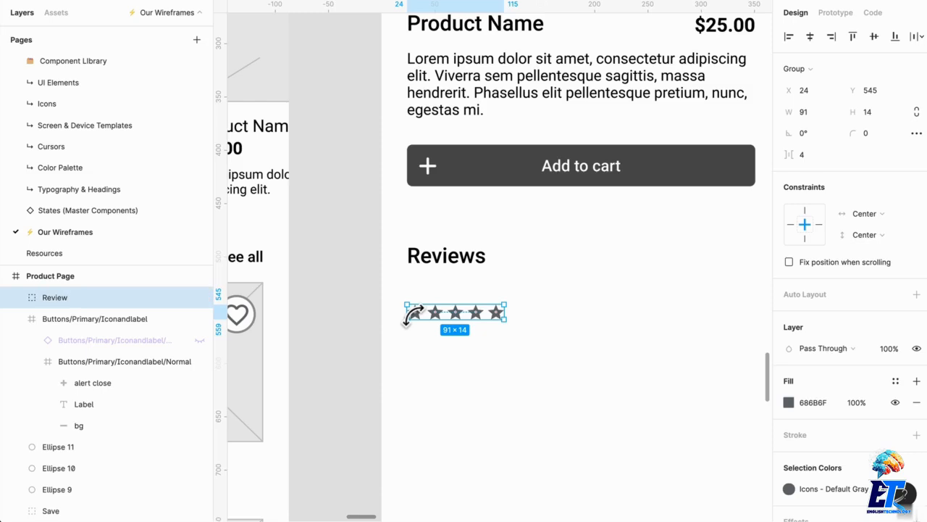
Step: Move the Review star group straight down to leave room for a name below the Reviews heading
{"action": "left_click_drag", "start_coordinate": [495, 313], "coordinate": [496, 336]}
{"action": "left_click", "coordinate": [545, 308]}
{"action": "left_click", "coordinate": [497, 337]}
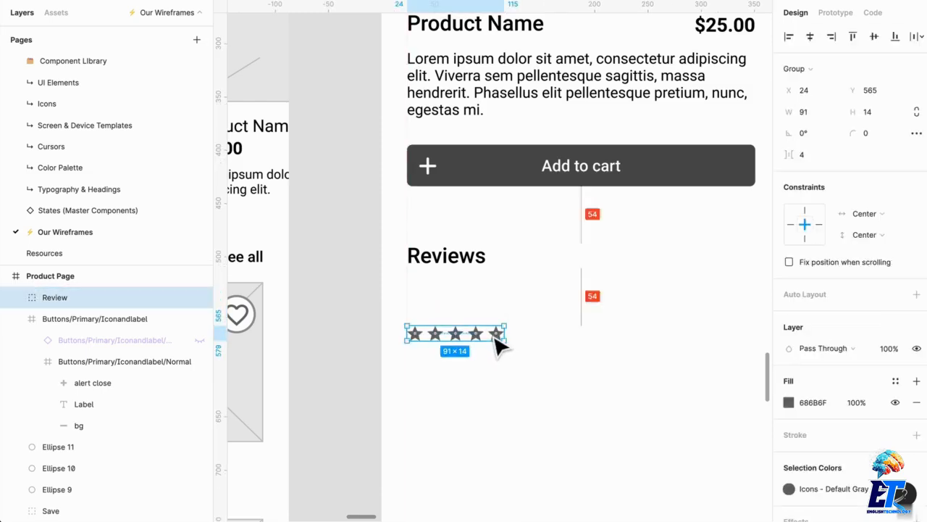
{"action": "left_click", "coordinate": [536, 298]}
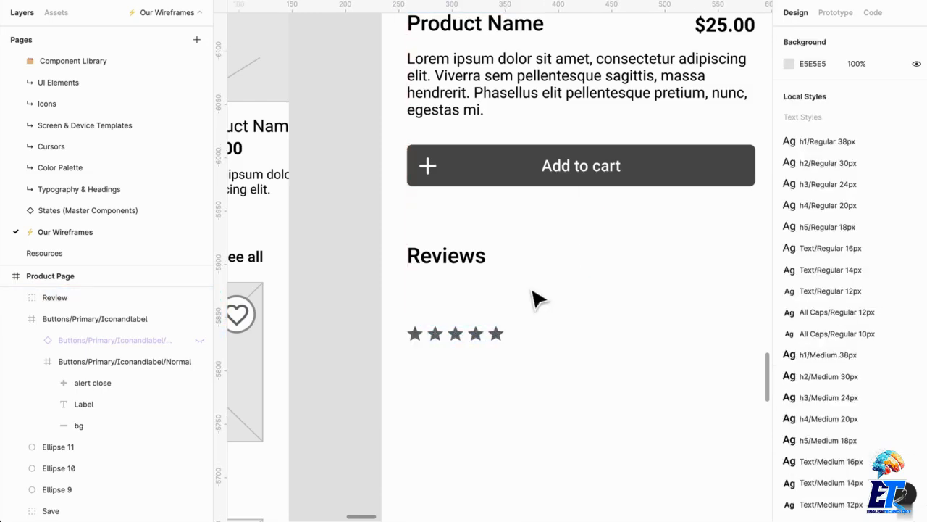
{"action": "left_click_drag", "start_coordinate": [490, 336], "coordinate": [489, 353]}
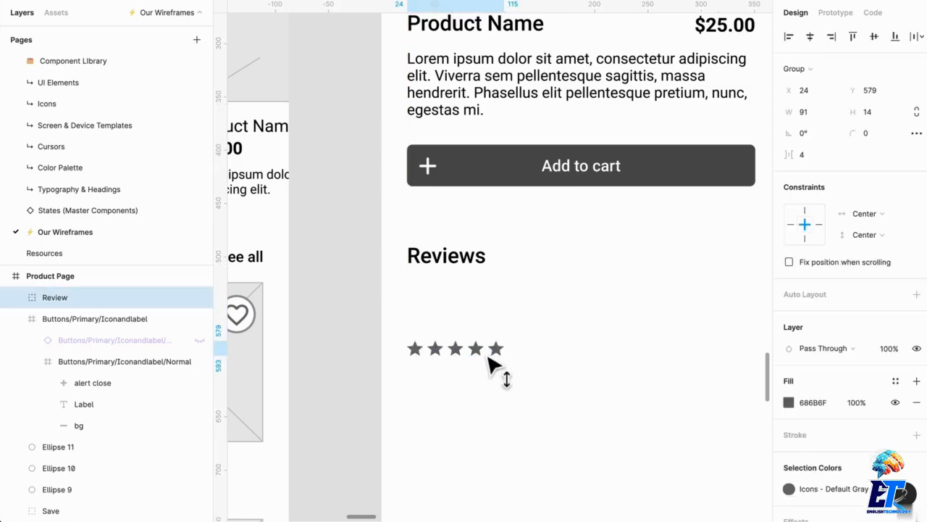
{"action": "left_click", "coordinate": [507, 304]}
Step: Duplicate the Reviews heading just above the stars and change the copy's text to the reviewer's full name
{"action": "left_click_drag", "start_coordinate": [460, 259], "coordinate": [465, 335]}
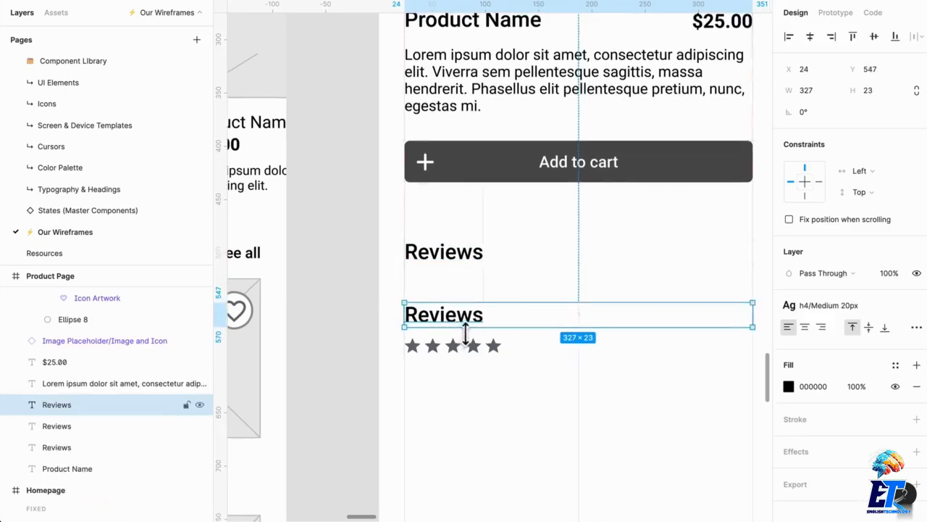
{"action": "double_click", "coordinate": [454, 323]}
{"action": "type", "text": "Jane Cooper"}
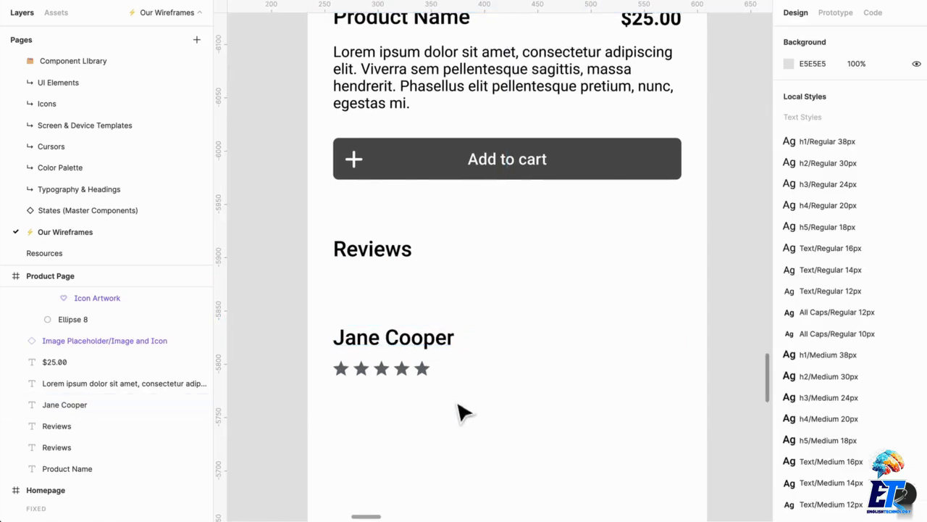
Step: Move the reviewer's name and the star row down together, with the name at Y 629
{"action": "left_click_drag", "start_coordinate": [458, 405], "coordinate": [372, 326]}
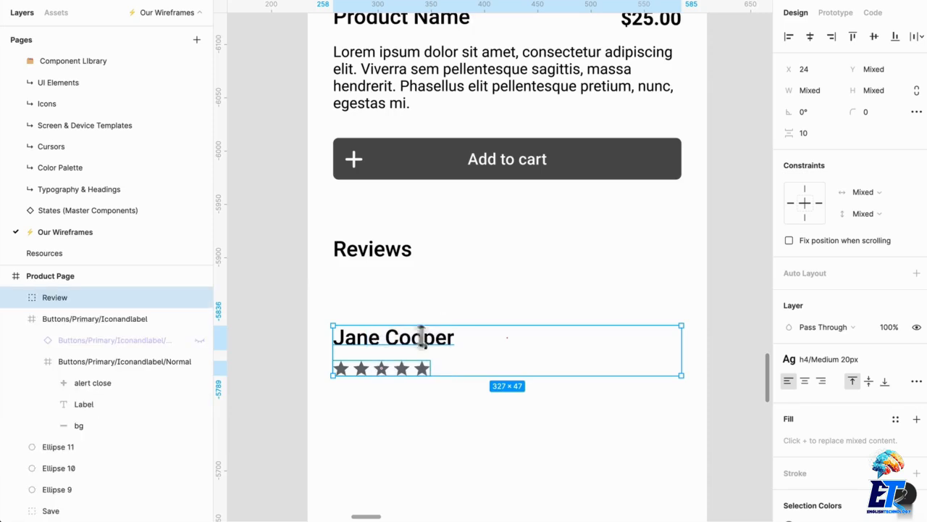
{"action": "left_click_drag", "start_coordinate": [431, 348], "coordinate": [446, 410]}
{"action": "left_click", "coordinate": [444, 322]}
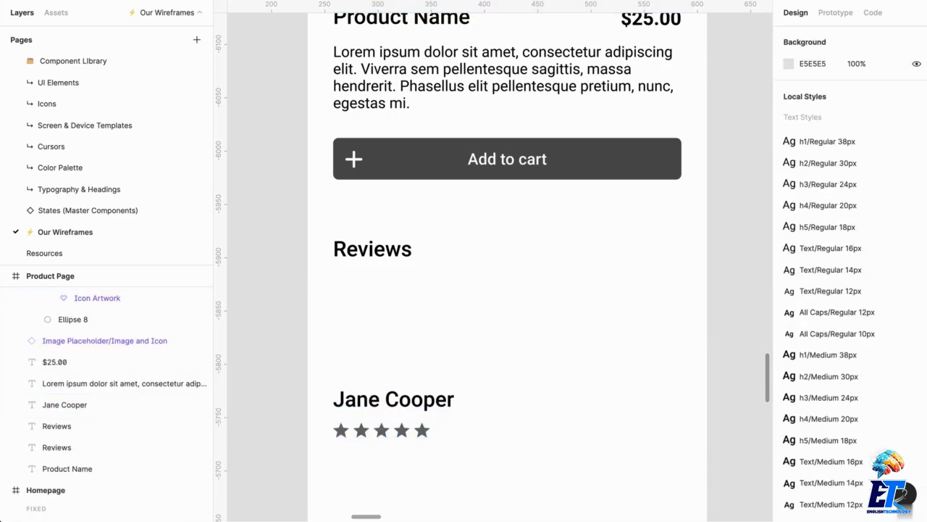
Step: Find the gray avatar component with the person icon and place it above the reviewer's name, aligned to the left margin
{"action": "left_click", "coordinate": [439, 409]}
{"action": "left_click", "coordinate": [61, 20]}
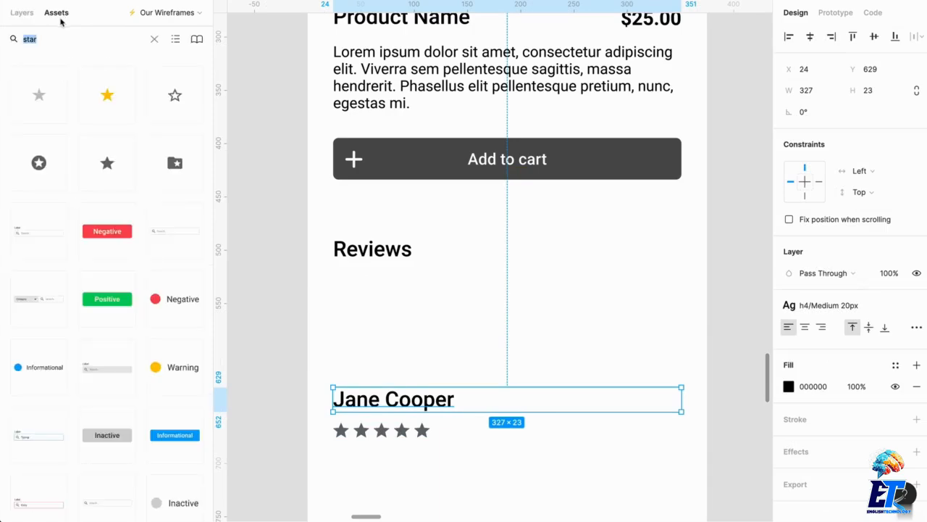
{"action": "left_click", "coordinate": [154, 41]}
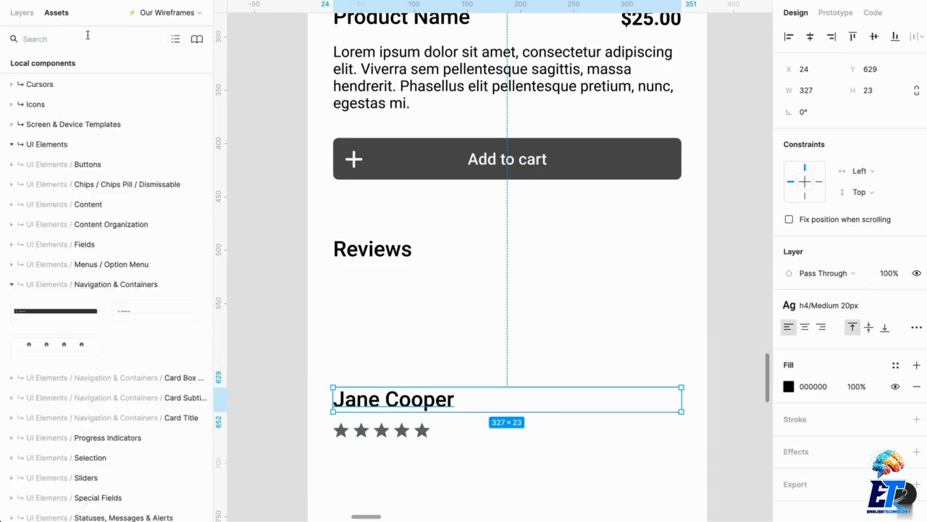
{"action": "type", "text": "avat"}
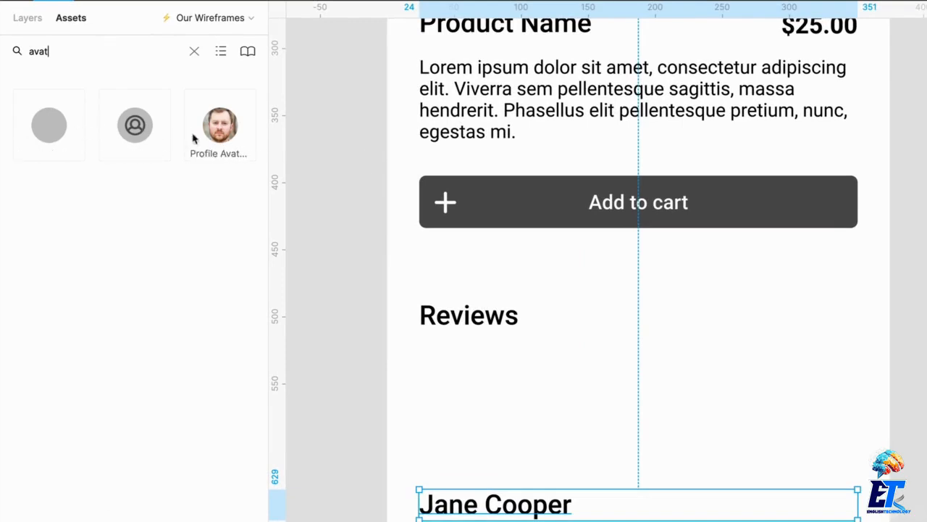
{"action": "left_click_drag", "start_coordinate": [134, 134], "coordinate": [474, 449]}
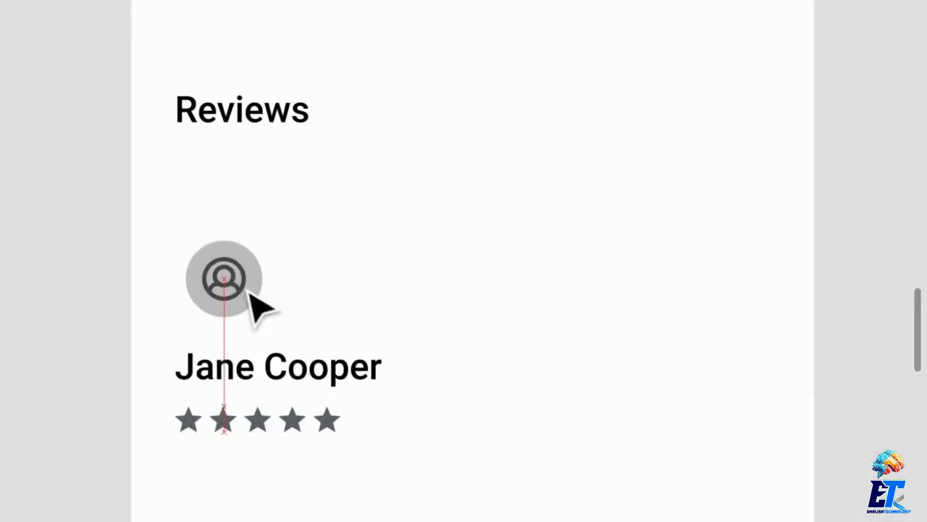
{"action": "left_click_drag", "start_coordinate": [247, 291], "coordinate": [236, 290]}
Step: Place the reviewer's name beside the avatar at a width of 160 and fit the star row directly beneath it
{"action": "left_click_drag", "start_coordinate": [272, 376], "coordinate": [384, 295]}
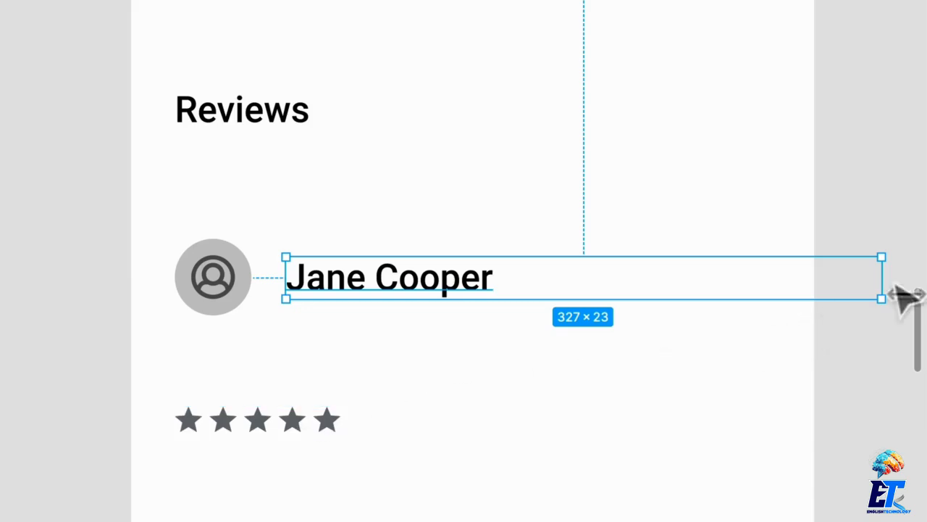
{"action": "left_click_drag", "start_coordinate": [903, 293], "coordinate": [598, 276]}
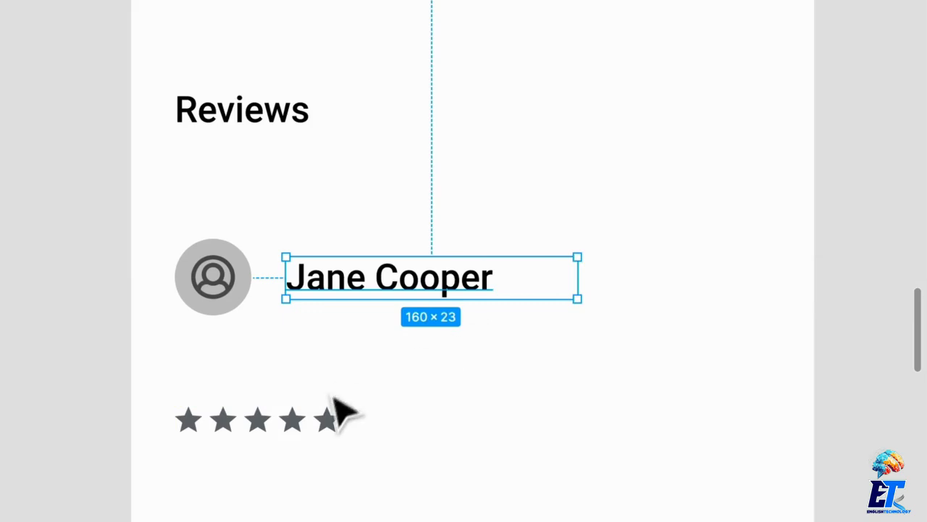
{"action": "left_click_drag", "start_coordinate": [316, 435], "coordinate": [422, 328]}
{"action": "left_click", "coordinate": [437, 296], "text": "shift"}
Step: Duplicate the reviewer's name to the right of the original on the same line
{"action": "left_click_drag", "start_coordinate": [437, 296], "coordinate": [615, 284]}
{"action": "left_click", "coordinate": [598, 364]}
{"action": "scroll", "coordinate": [599, 364], "scroll_direction": "right", "scroll_amount": 1}
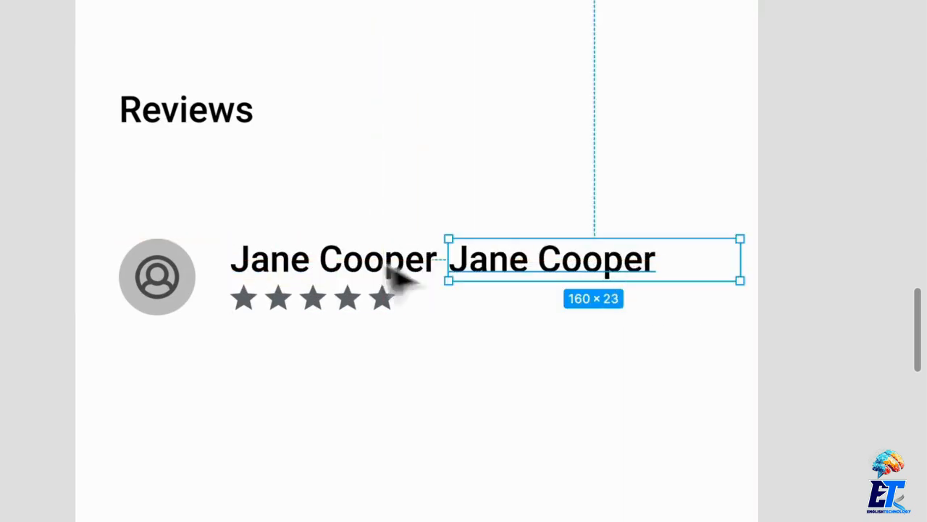
Step: Set both reviewer name texts to auto width and shift the duplicate to X 222
{"action": "left_click", "coordinate": [388, 270]}
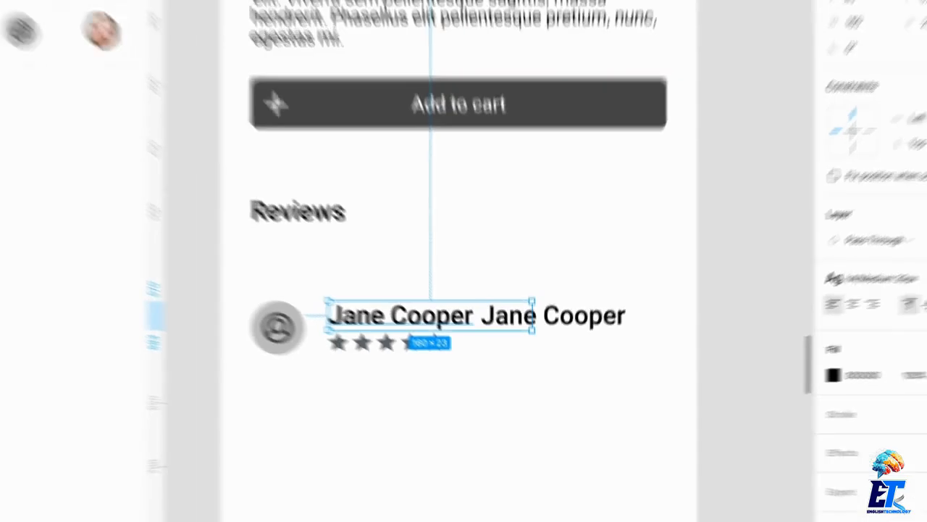
{"action": "left_click", "coordinate": [916, 328]}
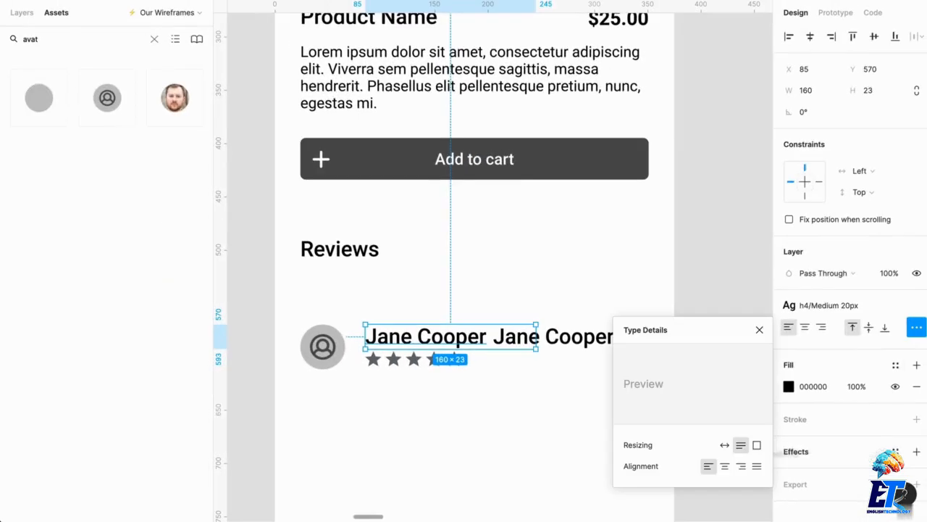
{"action": "left_click", "coordinate": [723, 446]}
{"action": "left_click", "coordinate": [461, 443]}
{"action": "left_click", "coordinate": [554, 349]}
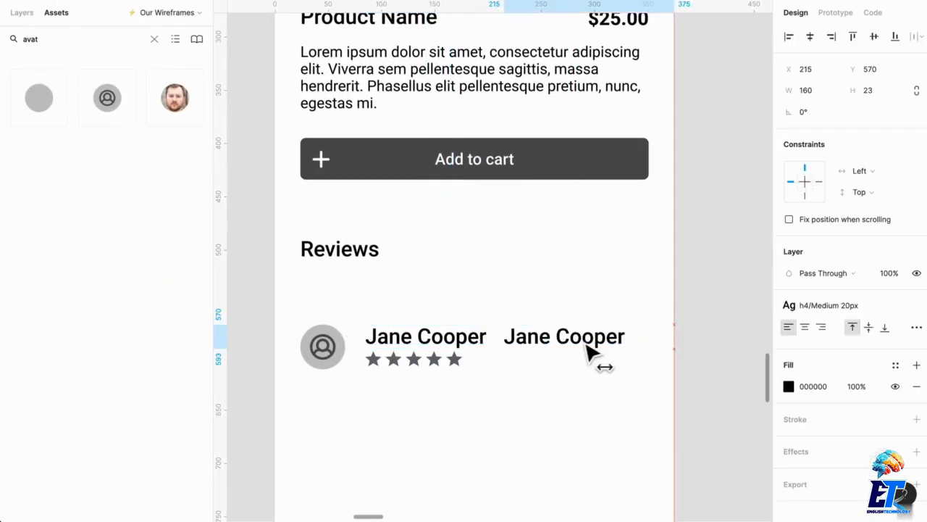
{"action": "left_click", "coordinate": [917, 327]}
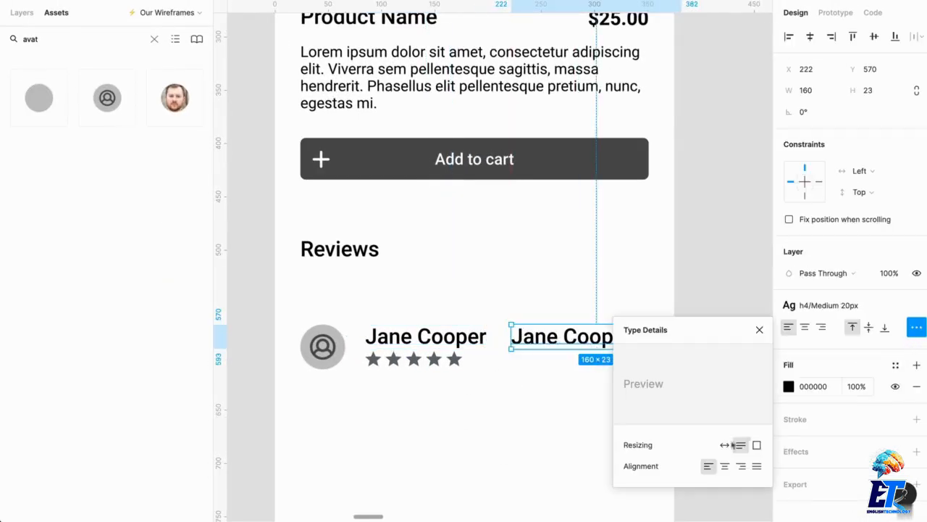
{"action": "left_click", "coordinate": [724, 444]}
{"action": "left_click", "coordinate": [542, 429]}
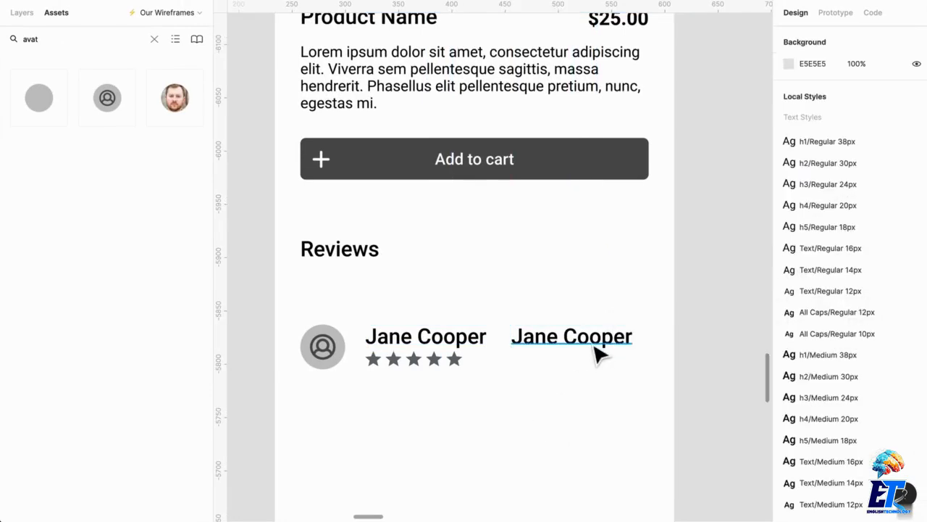
Step: Right-align the duplicated name and apply the Text/Regular 12px style to it
{"action": "left_click", "coordinate": [594, 346]}
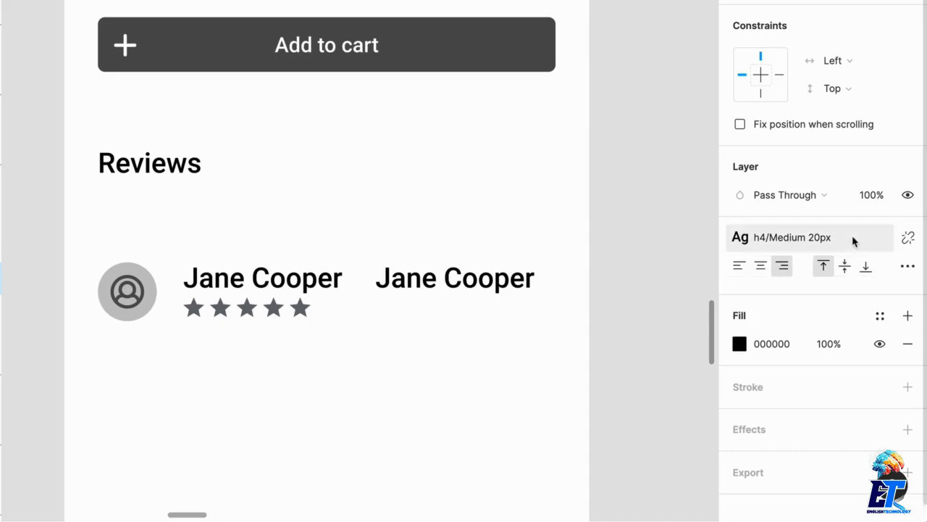
{"action": "left_click", "coordinate": [851, 238]}
{"action": "scroll", "coordinate": [823, 432], "scroll_direction": "down", "scroll_amount": 2}
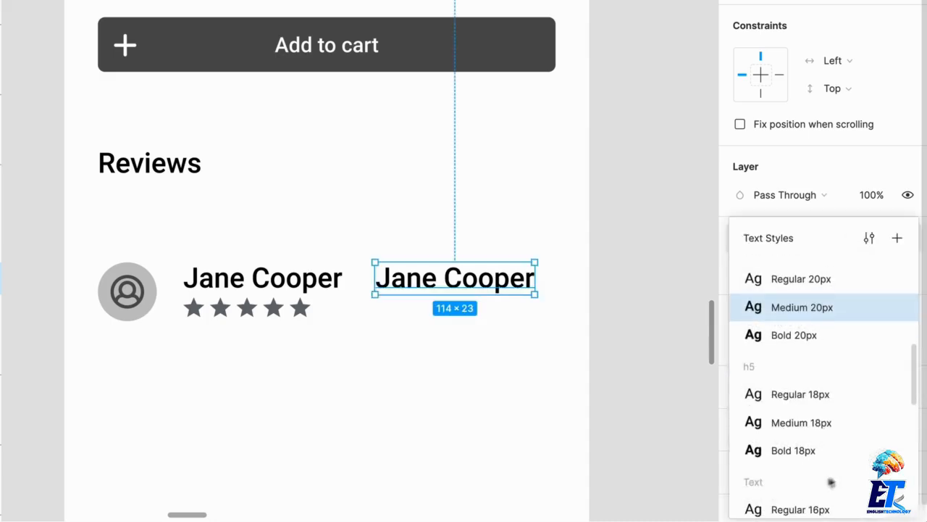
{"action": "scroll", "coordinate": [819, 449], "scroll_direction": "down", "scroll_amount": 2}
{"action": "scroll", "coordinate": [845, 430], "scroll_direction": "down", "scroll_amount": 2}
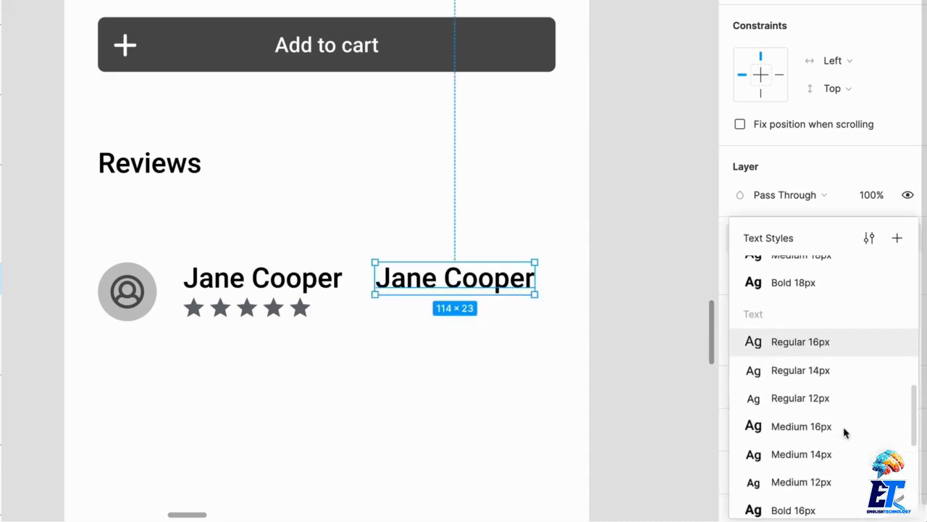
{"action": "left_click", "coordinate": [821, 396]}
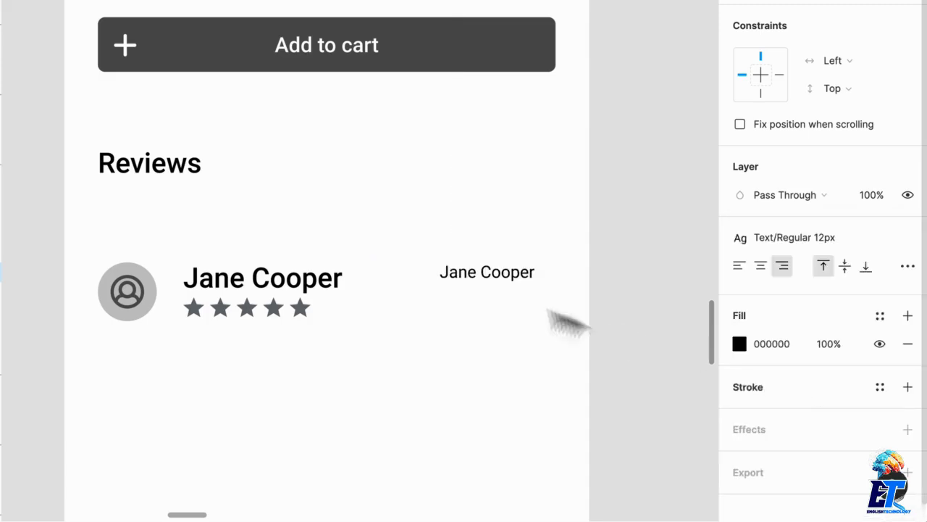
Step: Change the duplicated name to the date 01/01/2020 and move it flush with the Add to cart button's right edge
{"action": "double_click", "coordinate": [518, 284]}
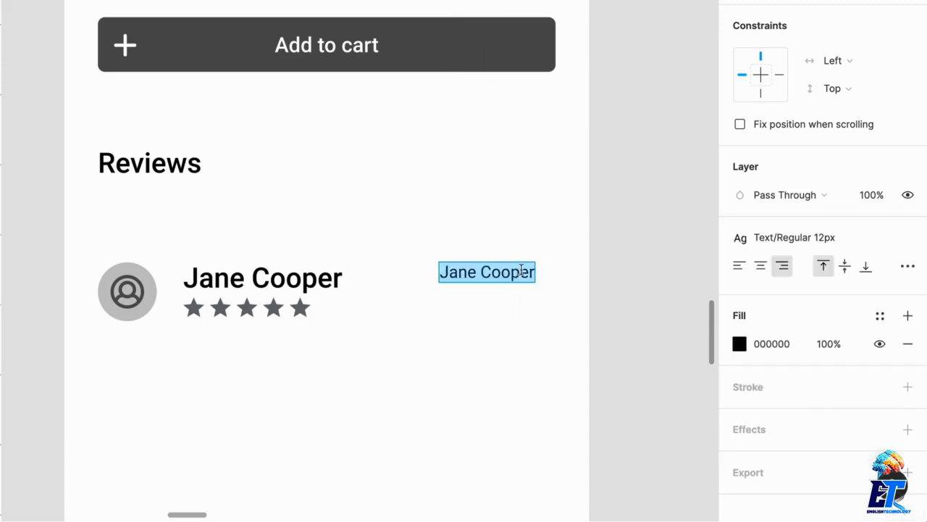
{"action": "type", "text": "01/01"}
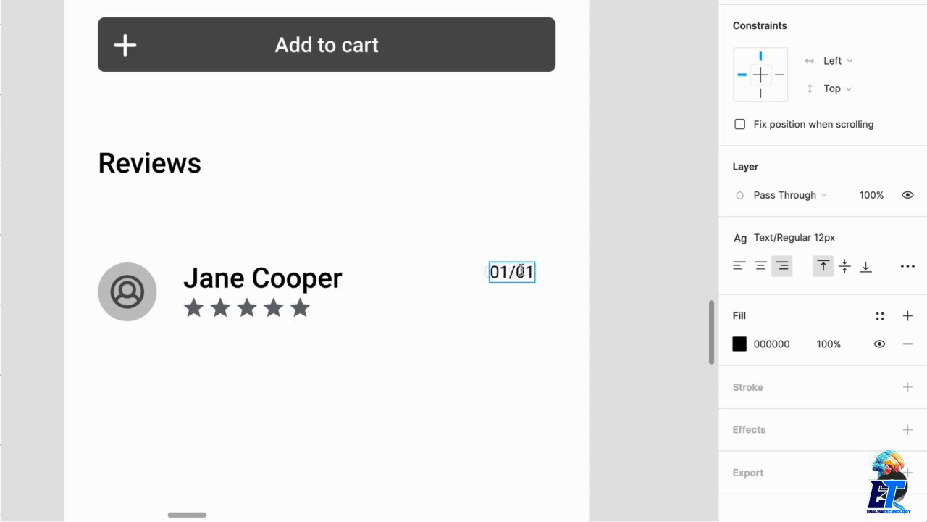
{"action": "type", "text": "/2020"}
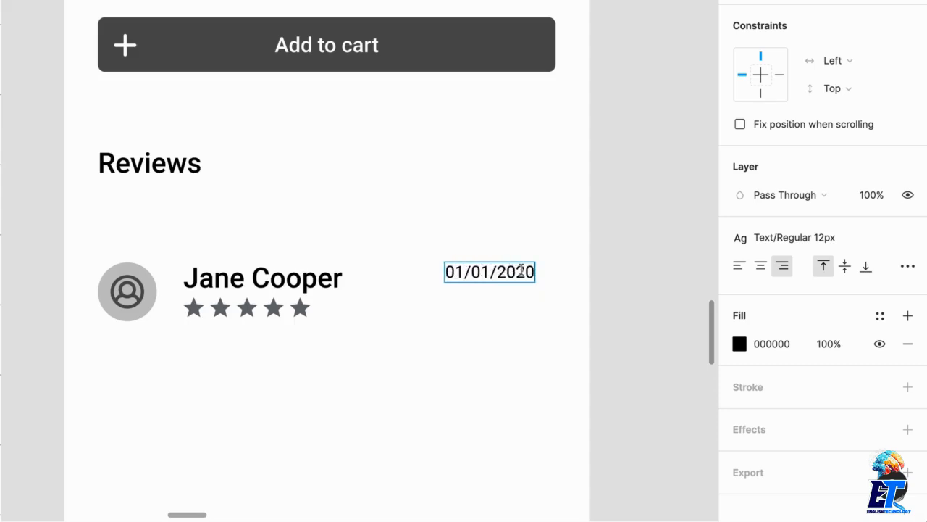
{"action": "key", "text": "Escape"}
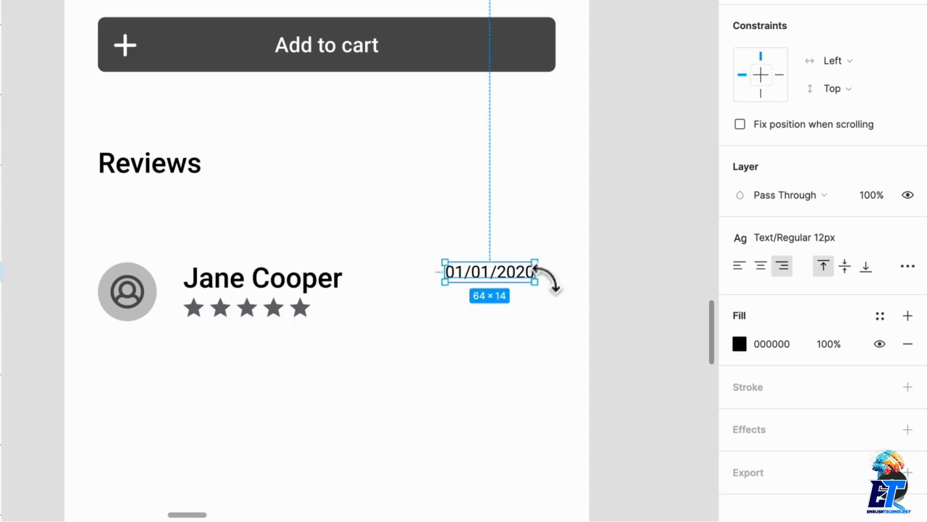
{"action": "left_click_drag", "start_coordinate": [536, 282], "coordinate": [555, 295]}
{"action": "left_click", "coordinate": [319, 289]}
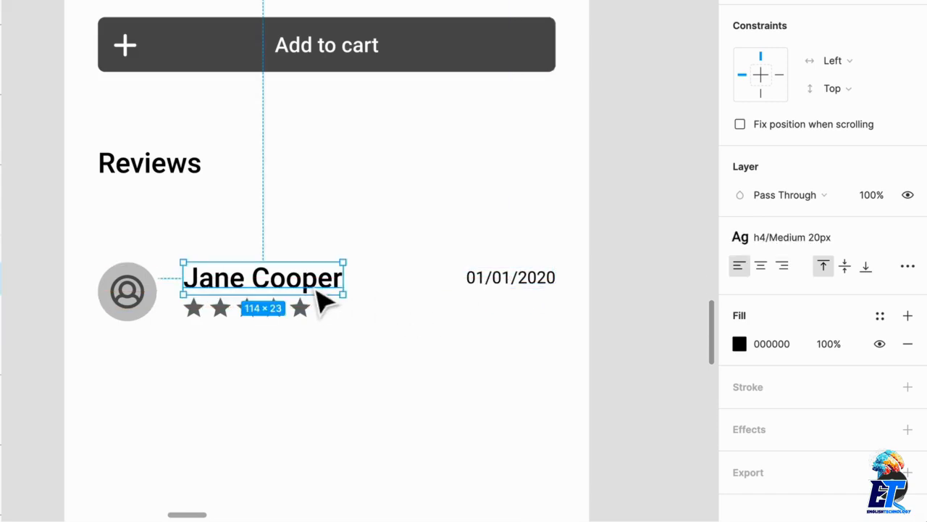
Step: Apply the Text/Medium 16px style to the reviewer's name above the star rating
{"action": "left_click", "coordinate": [856, 246]}
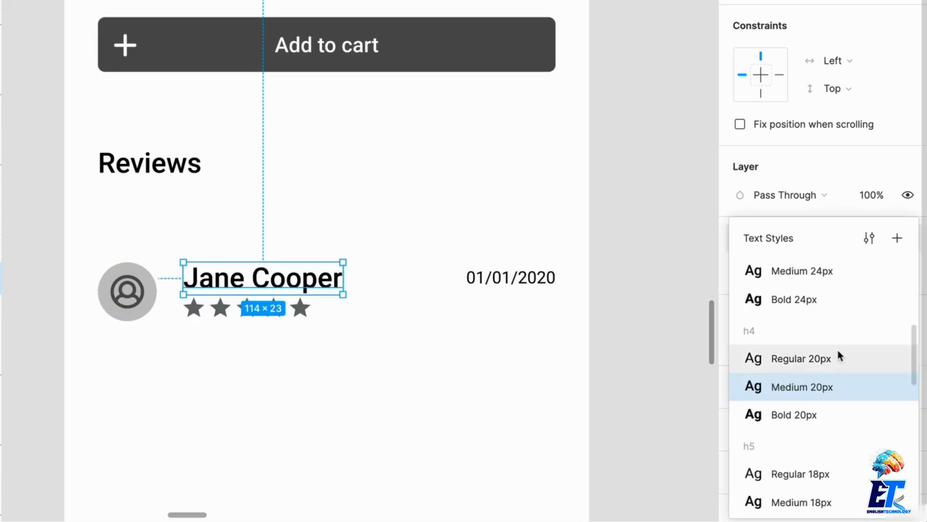
{"action": "scroll", "coordinate": [833, 369], "scroll_direction": "down", "scroll_amount": 5}
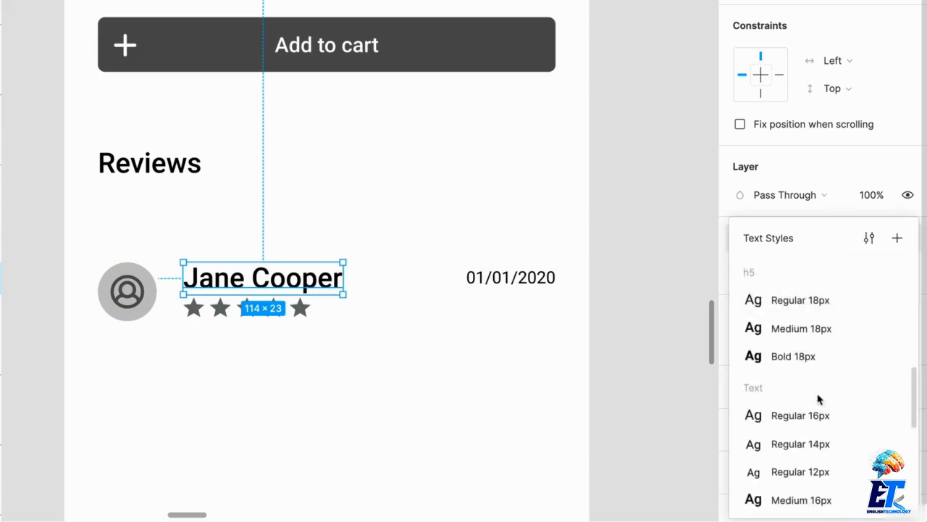
{"action": "scroll", "coordinate": [818, 368], "scroll_direction": "down", "scroll_amount": 3}
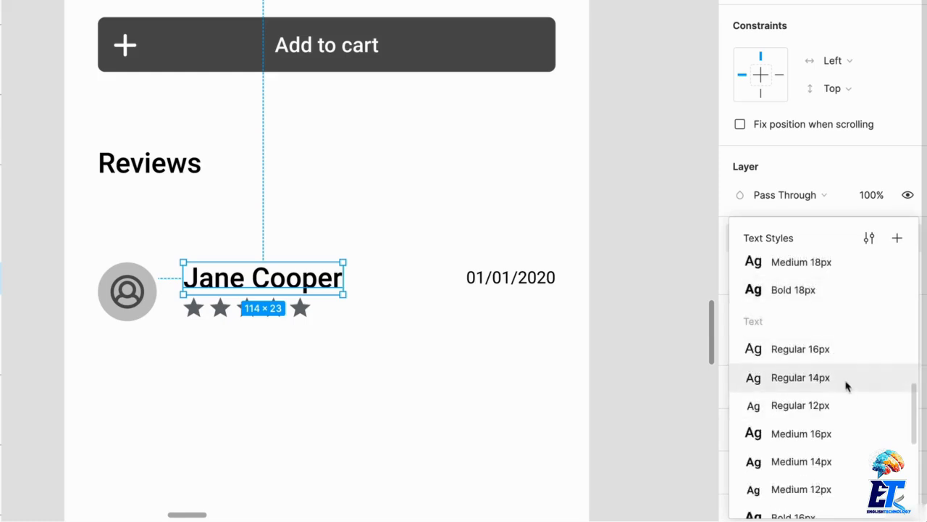
{"action": "left_click", "coordinate": [837, 439]}
{"action": "left_click", "coordinate": [383, 406]}
{"action": "left_click", "coordinate": [293, 316]}
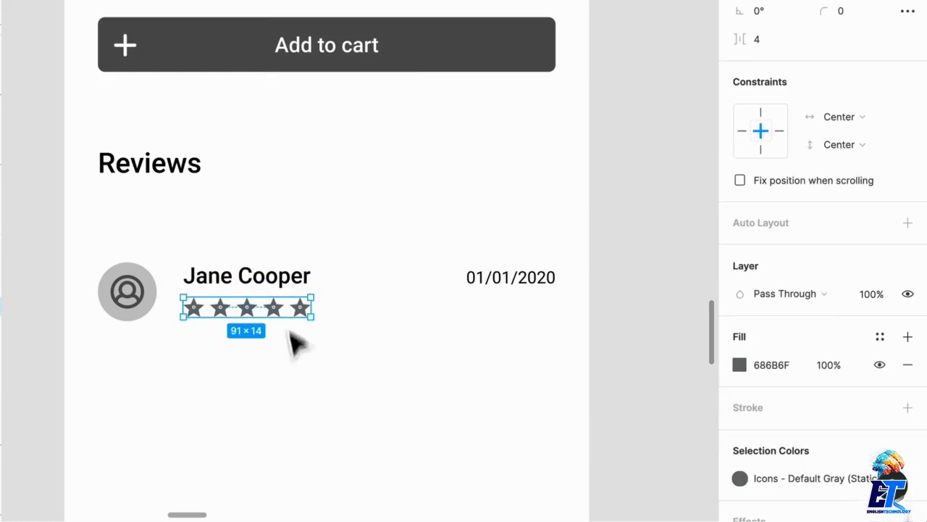
{"action": "left_click", "coordinate": [319, 378]}
Step: Duplicate the reviewer's name below the avatar, aligned to its left edge, and change the copy's text to Amazing Product
{"action": "scroll", "coordinate": [313, 365], "scroll_direction": "down", "scroll_amount": 5}
{"action": "scroll", "coordinate": [313, 366], "scroll_direction": "left", "scroll_amount": 3}
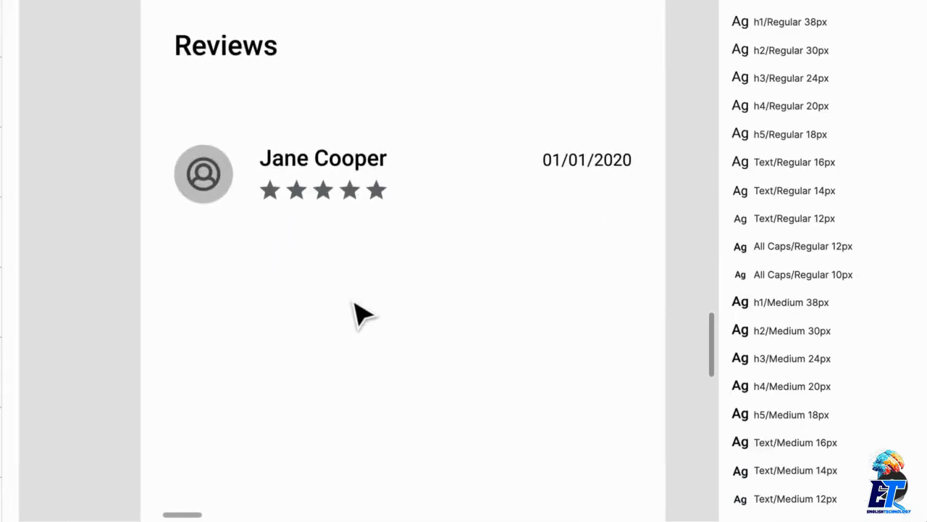
{"action": "left_click_drag", "start_coordinate": [358, 171], "coordinate": [278, 268]}
{"action": "double_click", "coordinate": [271, 250]}
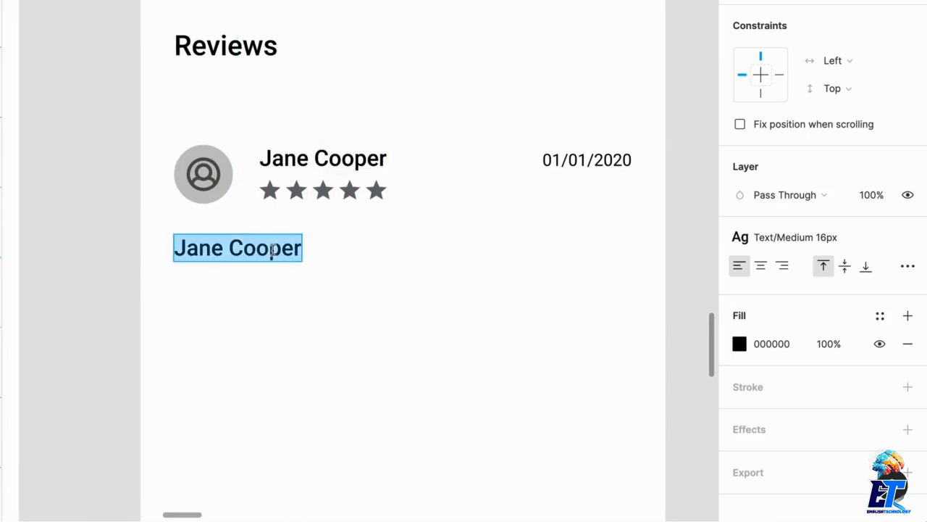
{"action": "scroll", "coordinate": [283, 261], "scroll_direction": "up", "scroll_amount": 1}
{"action": "type", "text": "Amazing Product"}
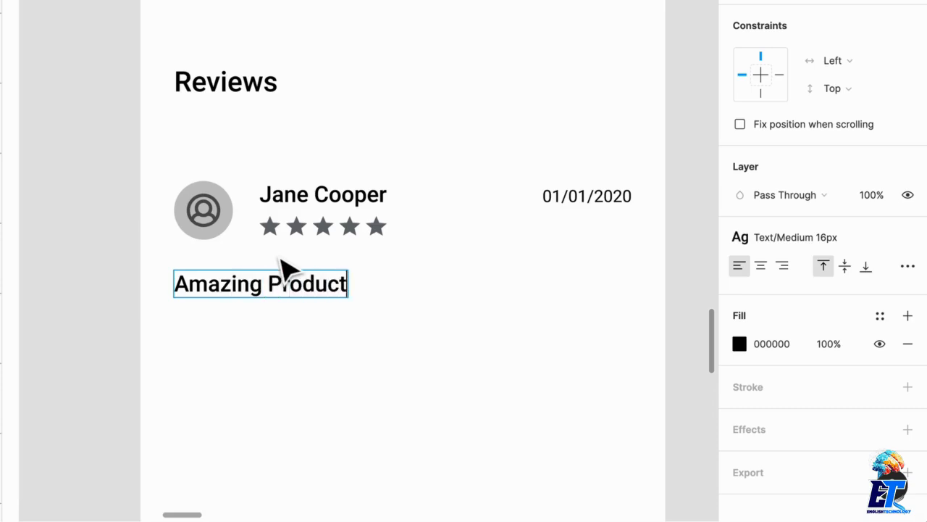
{"action": "key", "text": "Escape"}
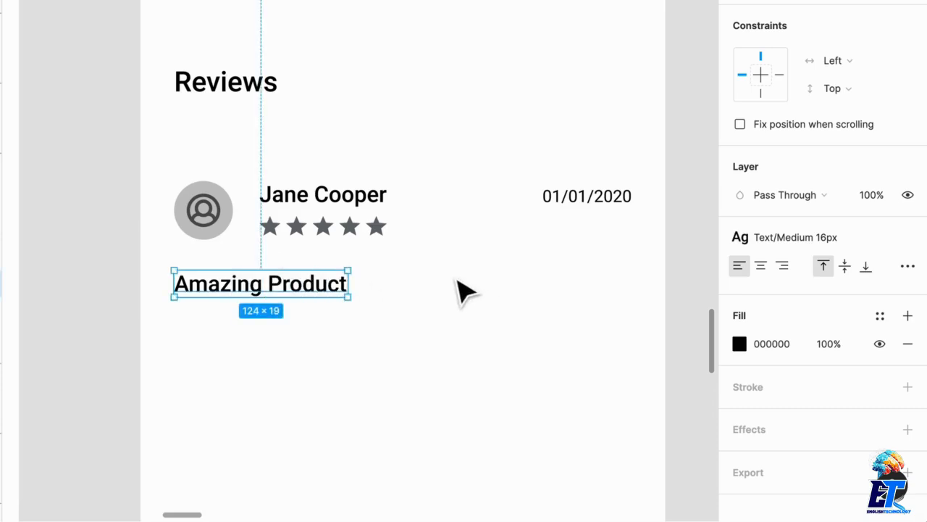
Step: Apply the Text/Bold 16px style to the Amazing Product title
{"action": "left_click", "coordinate": [831, 251]}
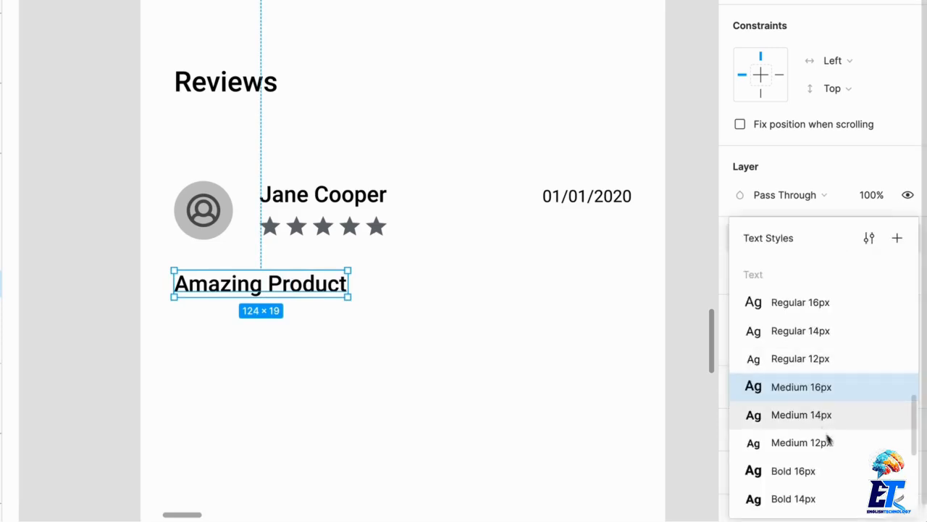
{"action": "left_click", "coordinate": [830, 475]}
{"action": "left_click", "coordinate": [449, 356]}
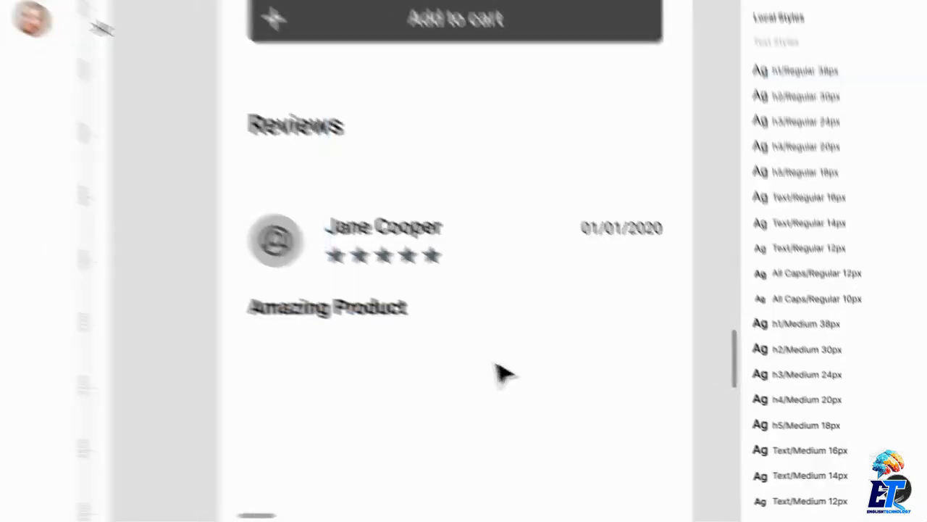
Step: Duplicate the product description directly below the Amazing Product title and apply the Text/Regular 12px style to the copy
{"action": "scroll", "coordinate": [404, 216], "scroll_direction": "up", "scroll_amount": 2}
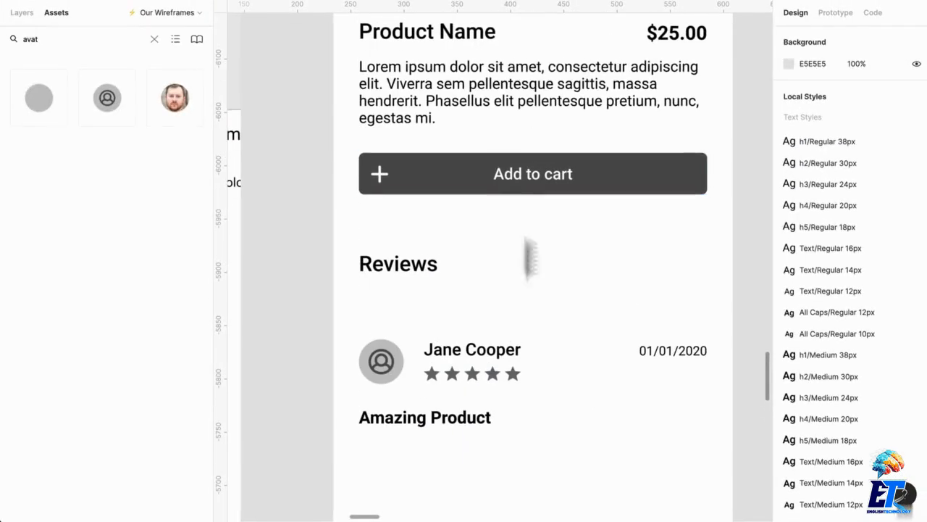
{"action": "left_click_drag", "start_coordinate": [527, 118], "coordinate": [511, 483]}
{"action": "scroll", "coordinate": [510, 483], "scroll_direction": "down", "scroll_amount": 2}
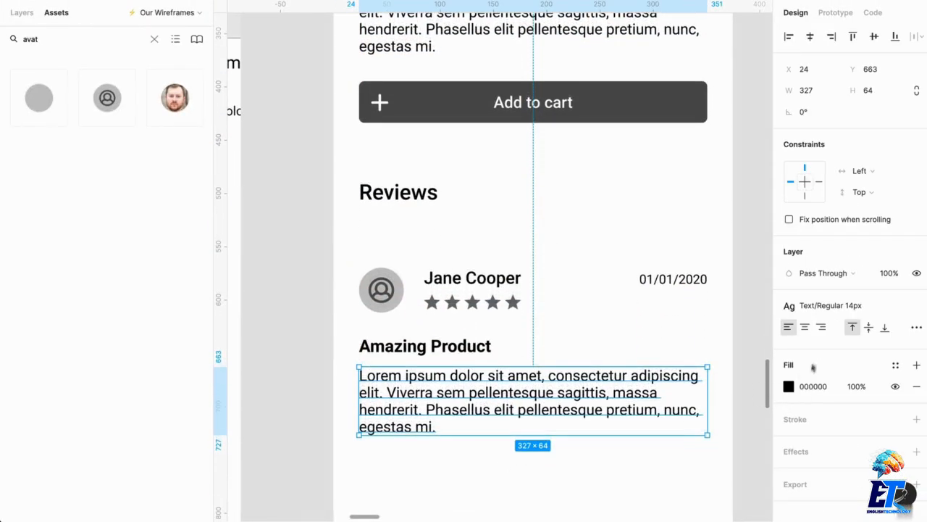
{"action": "left_click", "coordinate": [869, 311]}
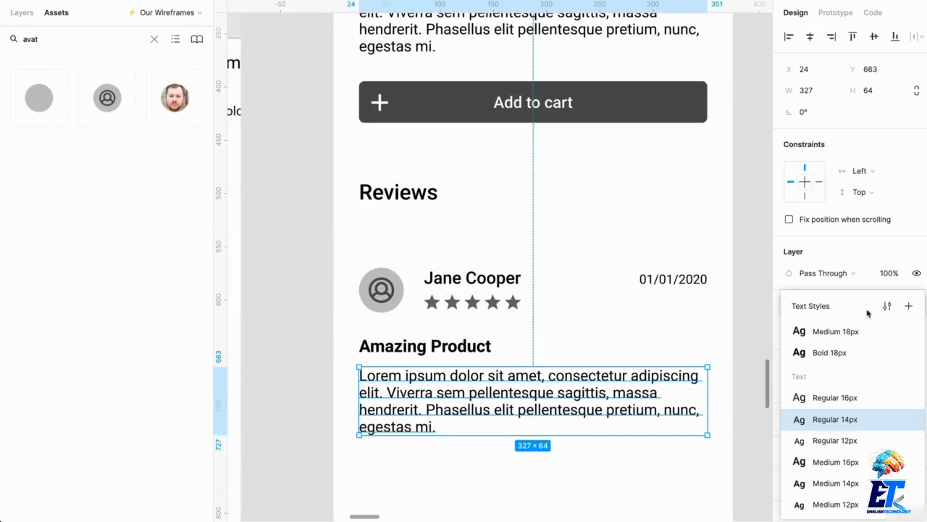
{"action": "left_click", "coordinate": [854, 440]}
{"action": "left_click", "coordinate": [652, 417]}
{"action": "left_click", "coordinate": [695, 391]}
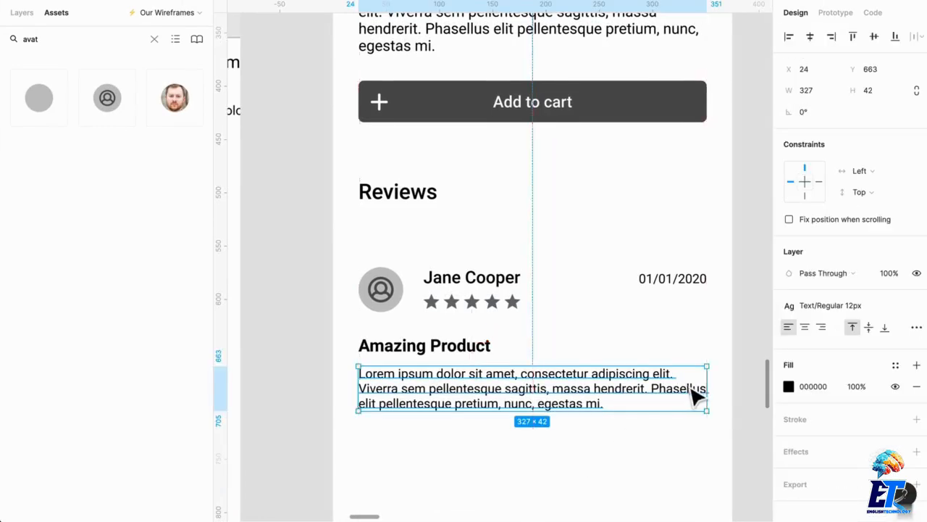
Step: Move the Amazing Product title and review paragraph up closer to the avatar row, placing the paragraph at Y 650
{"action": "scroll", "coordinate": [710, 409], "scroll_direction": "down", "scroll_amount": 1}
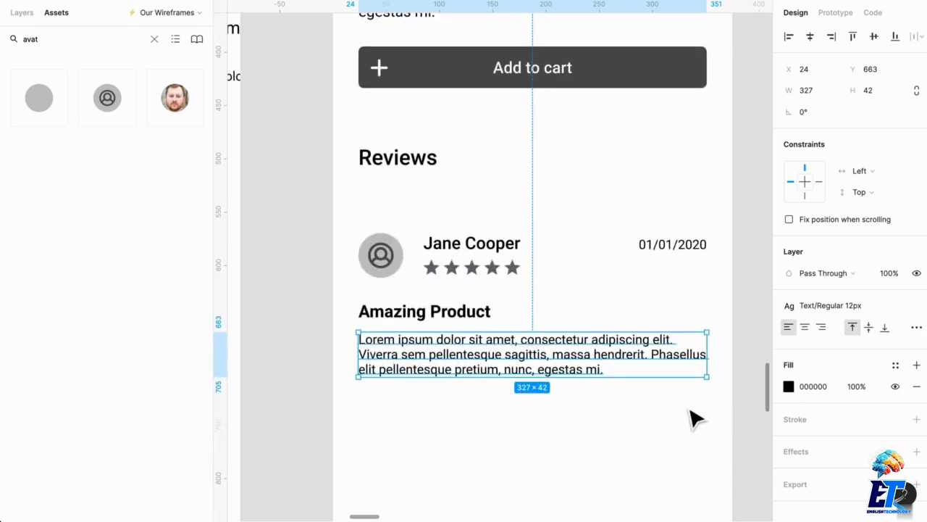
{"action": "scroll", "coordinate": [691, 418], "scroll_direction": "down", "scroll_amount": 1}
{"action": "left_click_drag", "start_coordinate": [707, 403], "coordinate": [391, 268]}
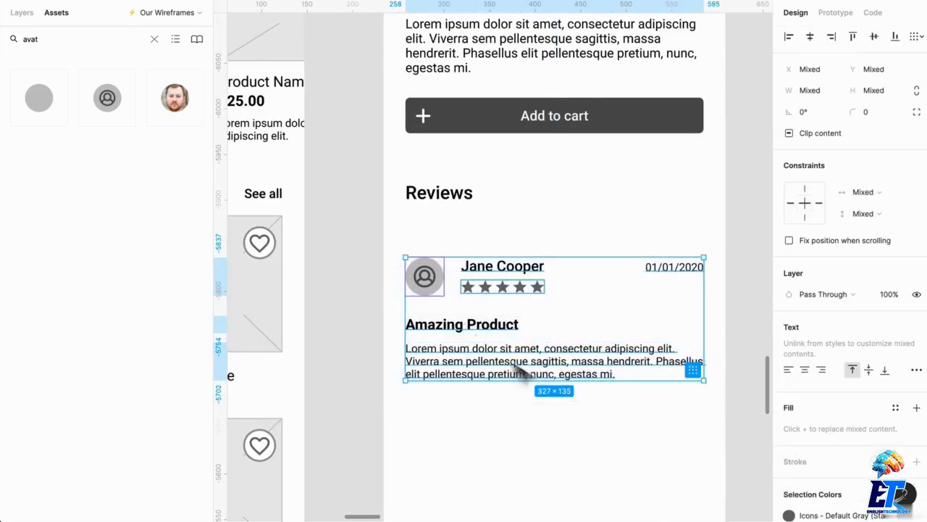
{"action": "left_click", "coordinate": [642, 452]}
{"action": "left_click_drag", "start_coordinate": [631, 437], "coordinate": [464, 326]}
{"action": "left_click_drag", "start_coordinate": [486, 362], "coordinate": [484, 354]}
{"action": "left_click", "coordinate": [577, 426]}
{"action": "left_click_drag", "start_coordinate": [595, 376], "coordinate": [594, 372]}
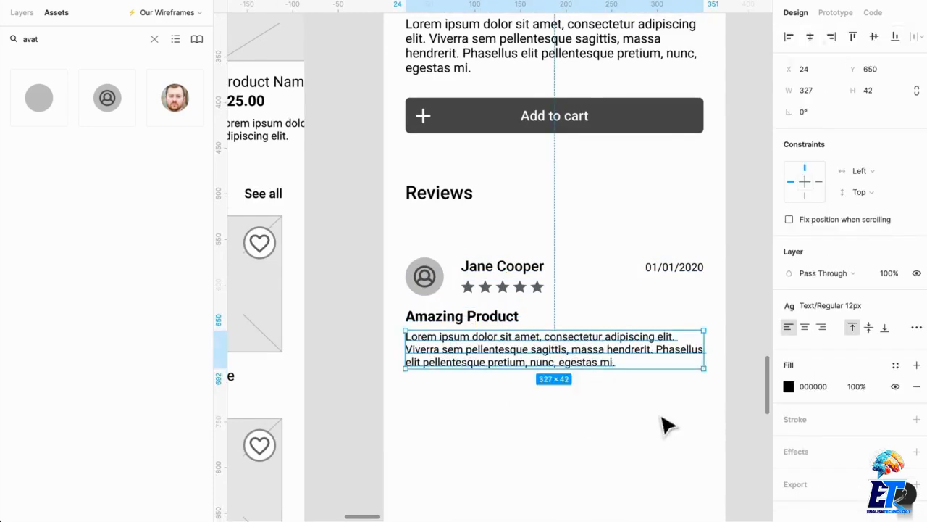
Step: Group the avatar, name, stars, date, title and paragraph, and rename the group Review
{"action": "left_click_drag", "start_coordinate": [686, 401], "coordinate": [383, 256]}
{"action": "key", "text": "ctrl+g"}
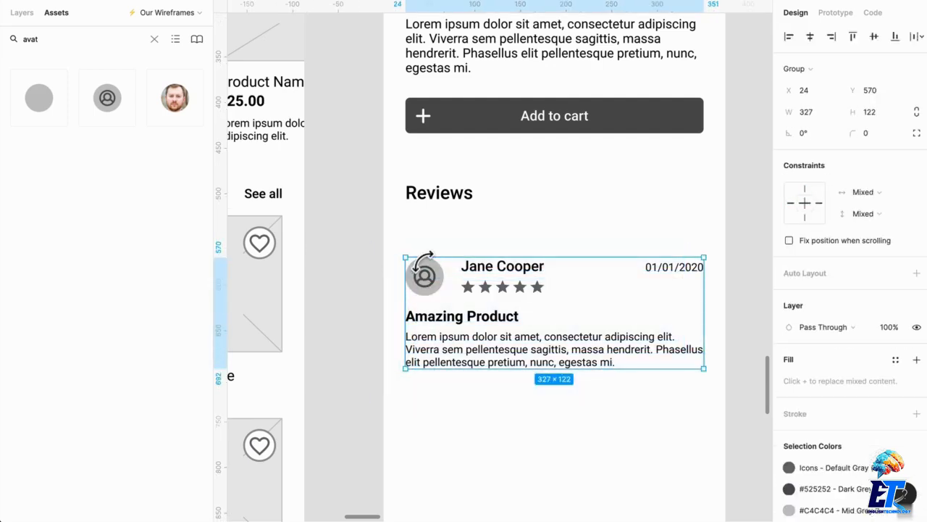
{"action": "key", "text": "alt+1"}
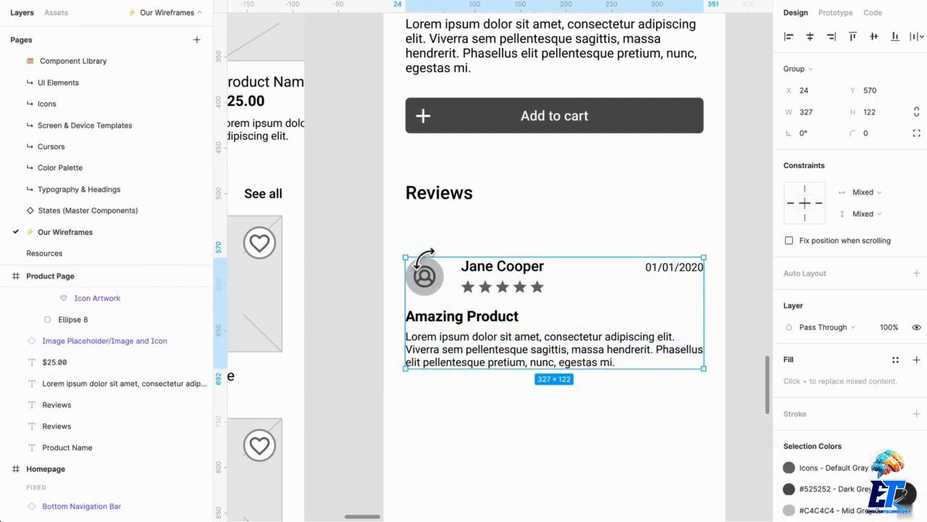
{"action": "left_click", "coordinate": [693, 408]}
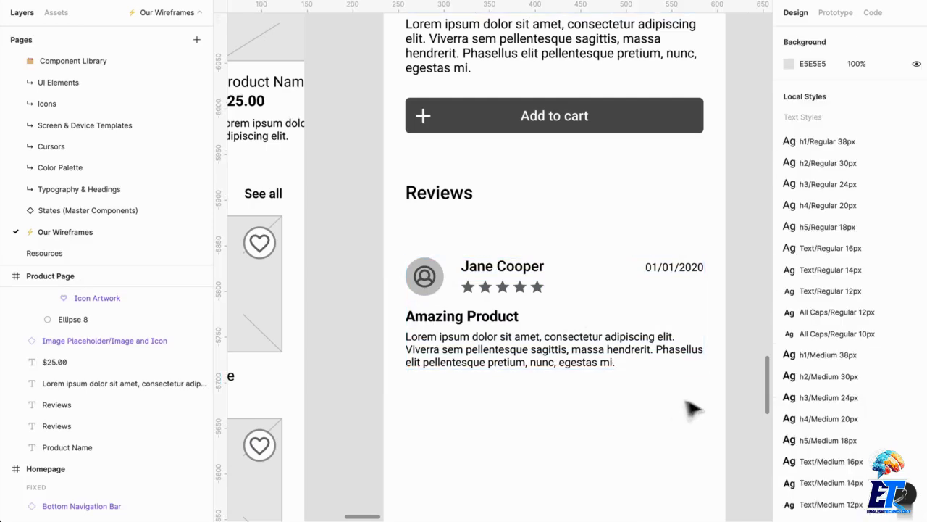
{"action": "left_click", "coordinate": [425, 278]}
{"action": "key", "text": "ctrl+r"}
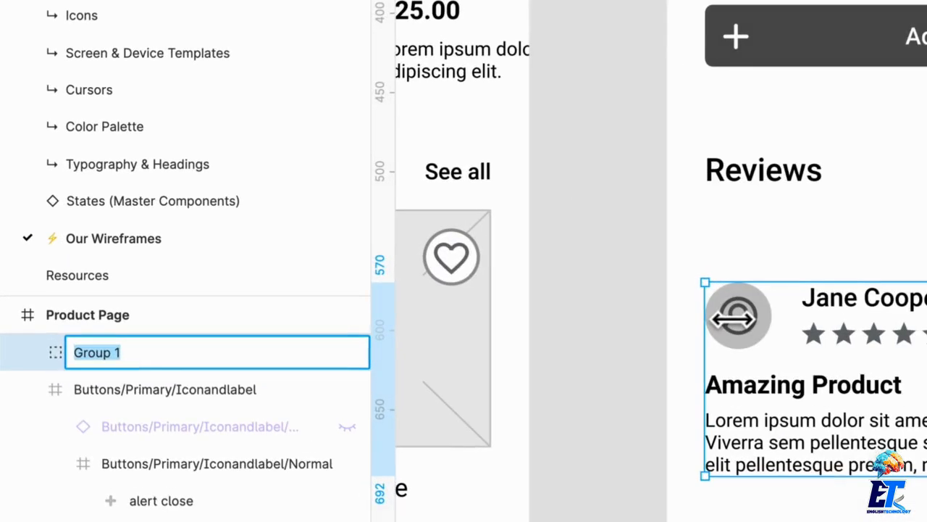
{"action": "key", "text": "Return"}
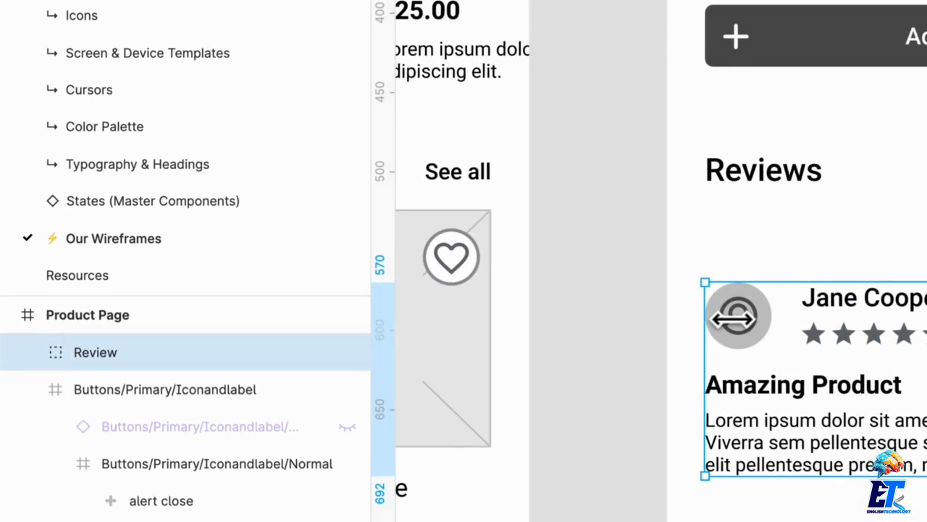
Step: Duplicate the Review group twice down the page with equal gaps beneath the Reviews heading, placing the last copy at Y 830
{"action": "left_click_drag", "start_coordinate": [753, 325], "coordinate": [781, 521]}
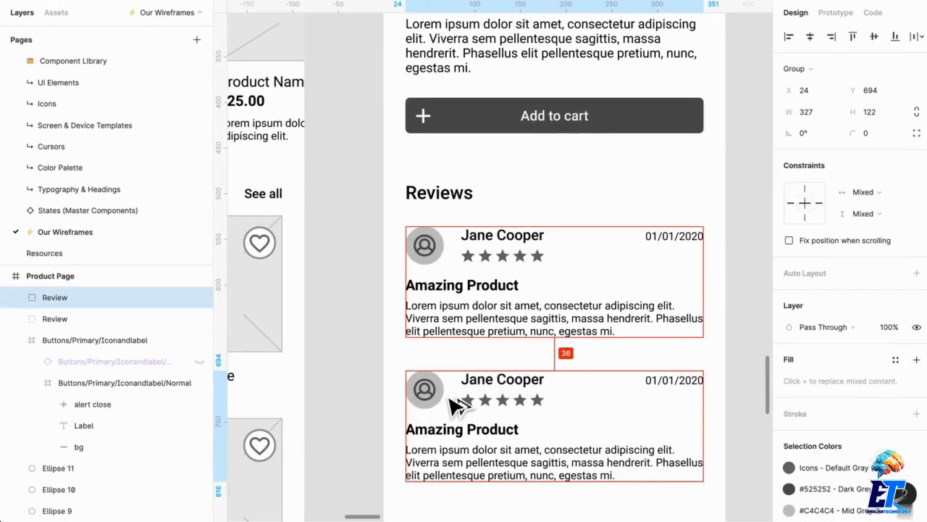
{"action": "left_click_drag", "start_coordinate": [453, 404], "coordinate": [451, 388]}
{"action": "key", "text": "ctrl+d"}
{"action": "scroll", "coordinate": [453, 387], "scroll_direction": "down", "scroll_amount": 3}
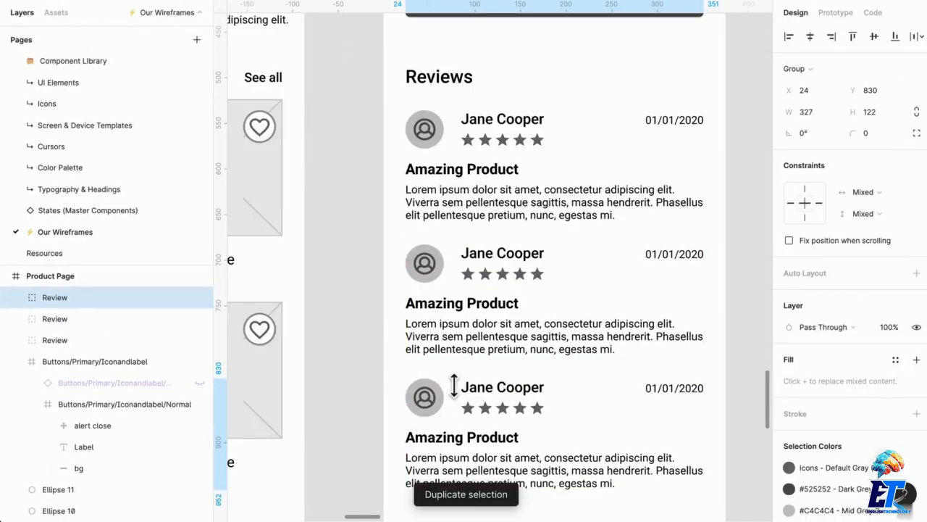
{"action": "scroll", "coordinate": [455, 385], "scroll_direction": "down", "scroll_amount": 5}
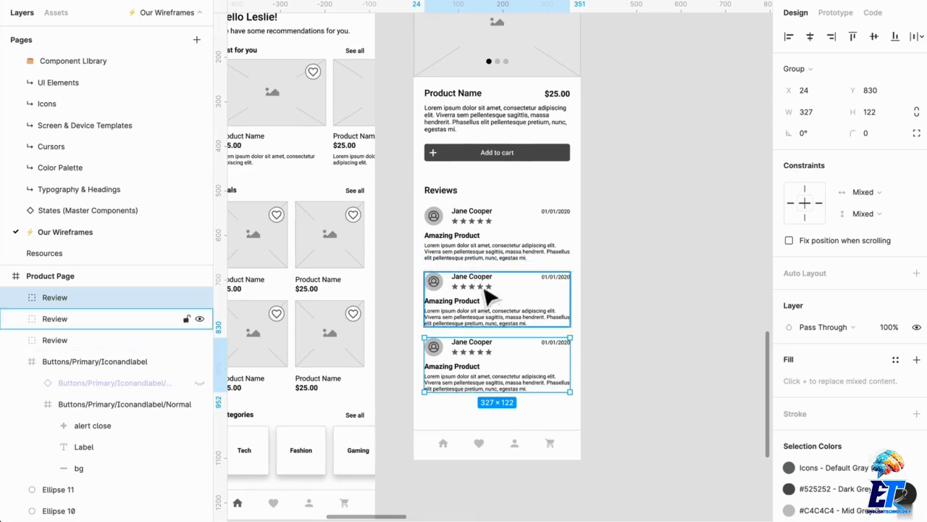
Step: Try to extend the Product Page frame downward by its bottom edge
{"action": "scroll", "coordinate": [491, 293], "scroll_direction": "down", "scroll_amount": 4}
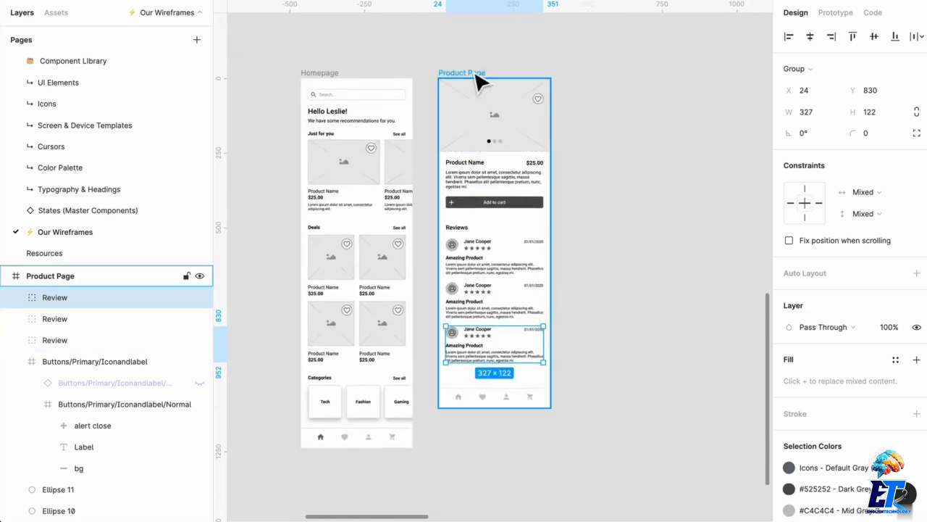
{"action": "left_click", "coordinate": [476, 75]}
{"action": "left_click_drag", "start_coordinate": [509, 424], "coordinate": [512, 488]}
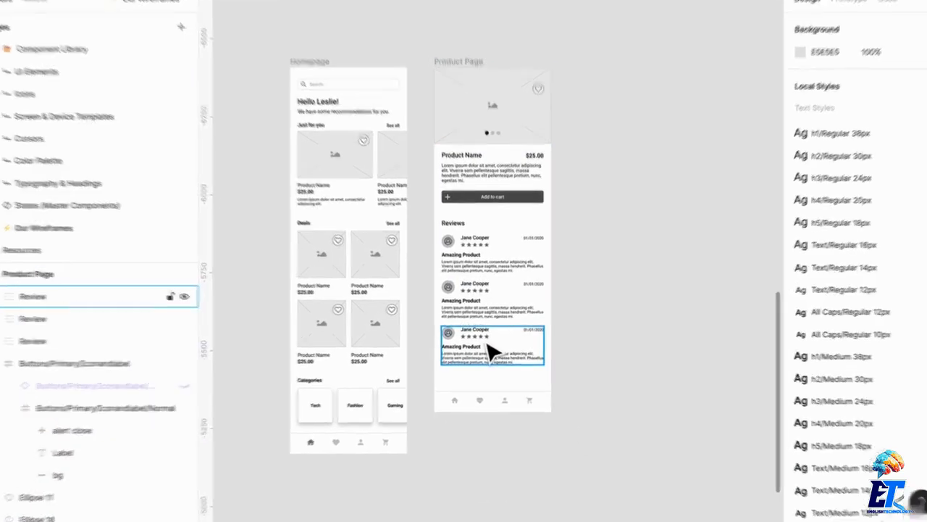
Step: Set the constraints of the star rating groups in all three reviews to Left and Top
{"action": "left_click", "coordinate": [484, 337]}
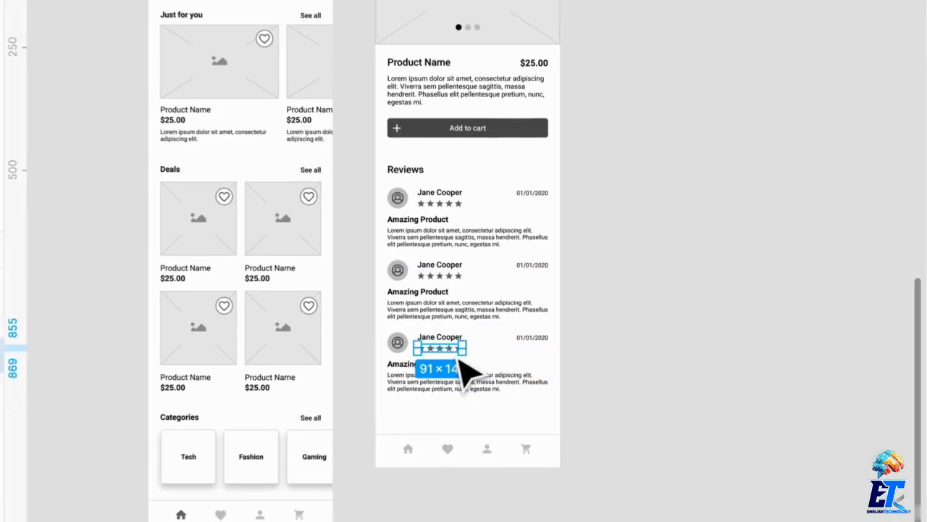
{"action": "double_click", "coordinate": [455, 281], "text": "shift"}
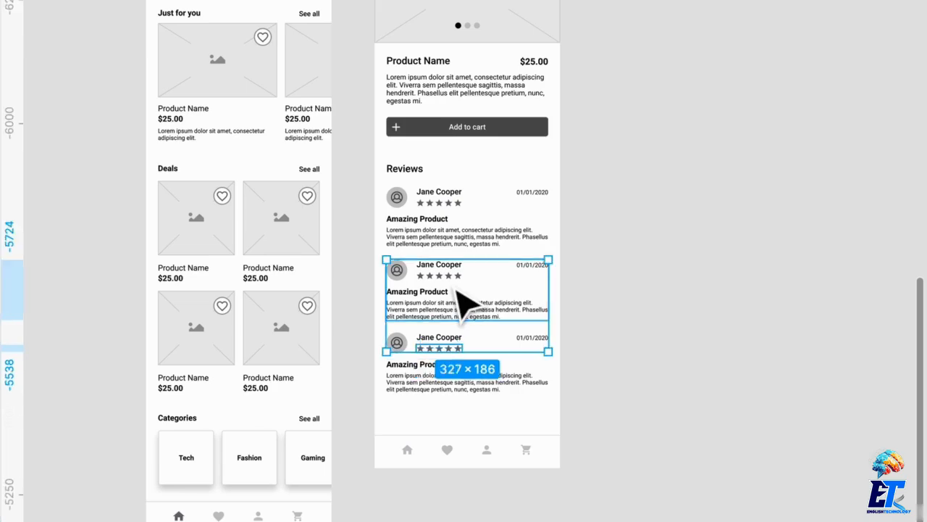
{"action": "left_click", "coordinate": [459, 204], "text": "shift"}
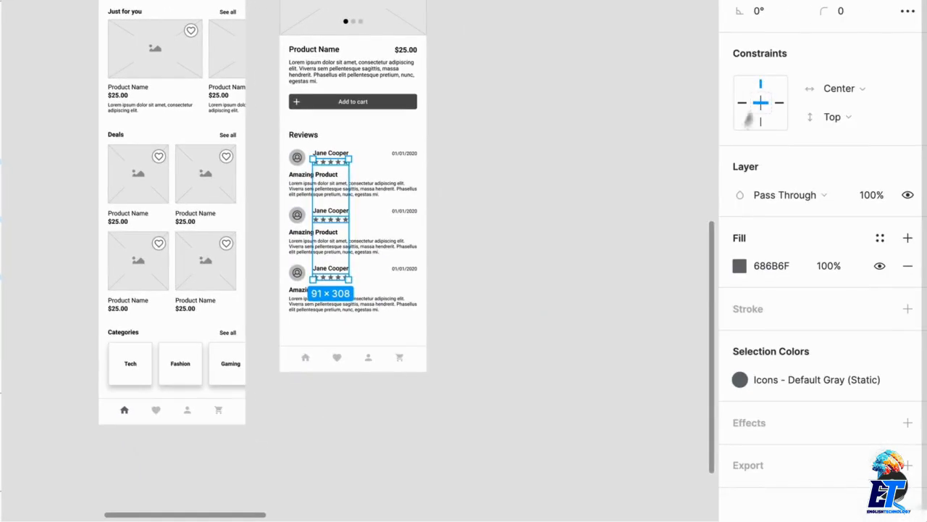
{"action": "left_click", "coordinate": [741, 102]}
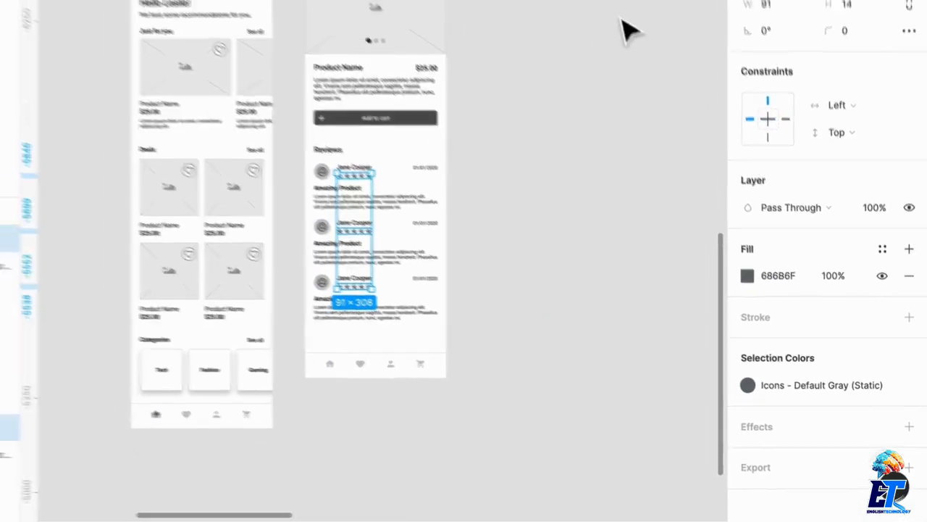
{"action": "left_click", "coordinate": [618, 8]}
Step: Extend the Product Page frame downward to make room below the third review
{"action": "left_click", "coordinate": [447, 76]}
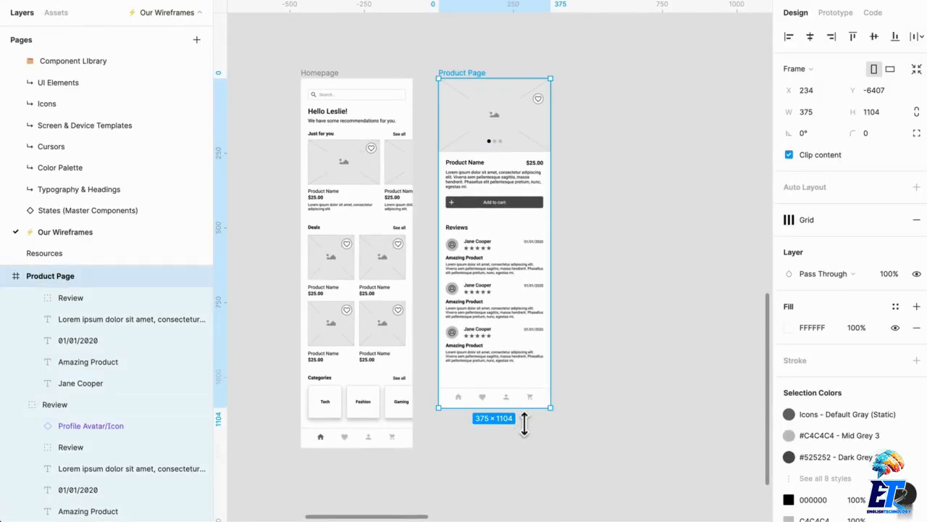
{"action": "left_click_drag", "start_coordinate": [524, 425], "coordinate": [526, 464]}
{"action": "key", "text": "Escape"}
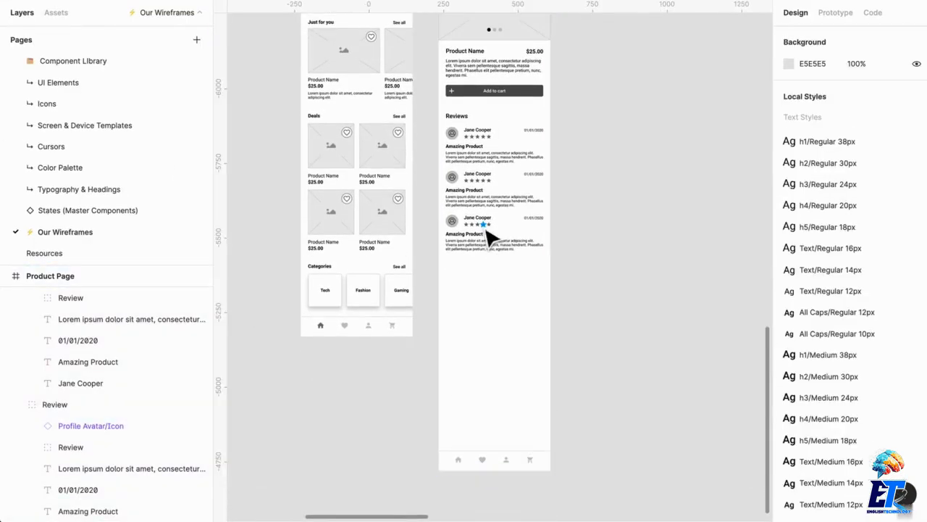
Step: Move the third Review group down to Y 844, keeping it at X 24
{"action": "scroll", "coordinate": [489, 236], "scroll_direction": "up", "scroll_amount": 5}
{"action": "scroll", "coordinate": [491, 331], "scroll_direction": "up", "scroll_amount": 3}
{"action": "scroll", "coordinate": [491, 331], "scroll_direction": "left", "scroll_amount": 1}
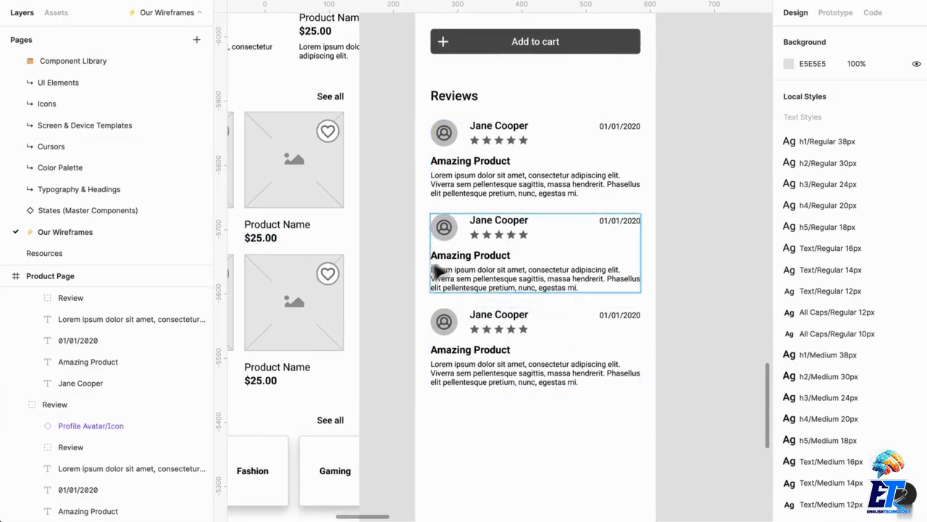
{"action": "left_click_drag", "start_coordinate": [515, 369], "coordinate": [518, 371]}
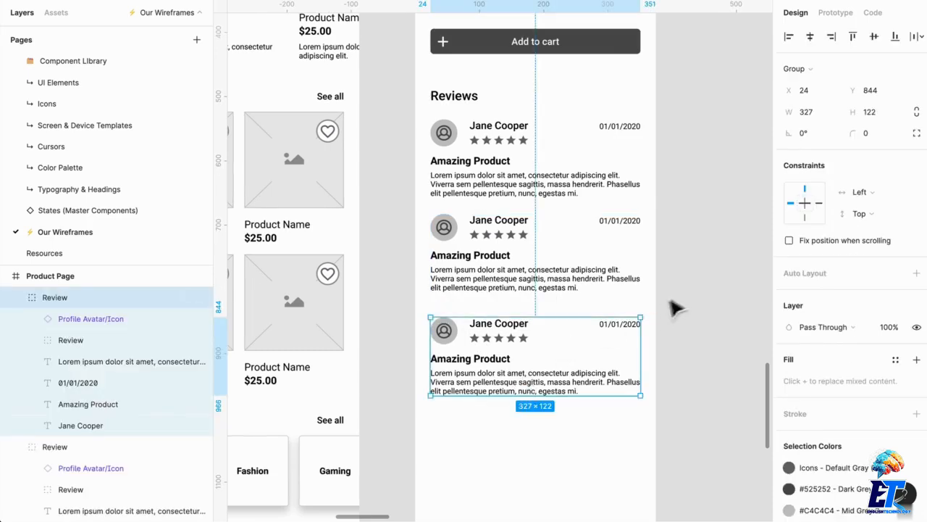
Step: Find the secondary button component in the assets and place a text-only Secondary button below the third review on the Product Page
{"action": "left_click", "coordinate": [681, 308]}
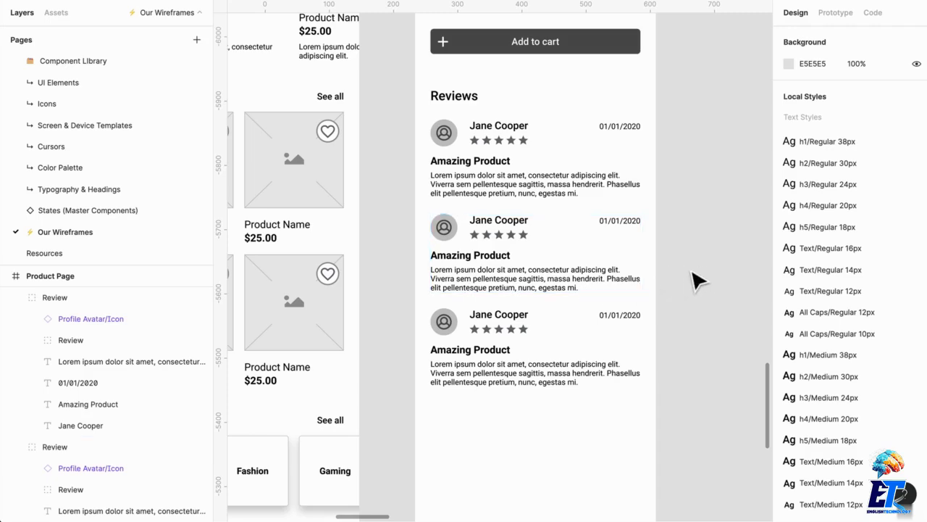
{"action": "scroll", "coordinate": [646, 283], "scroll_direction": "down", "scroll_amount": 3}
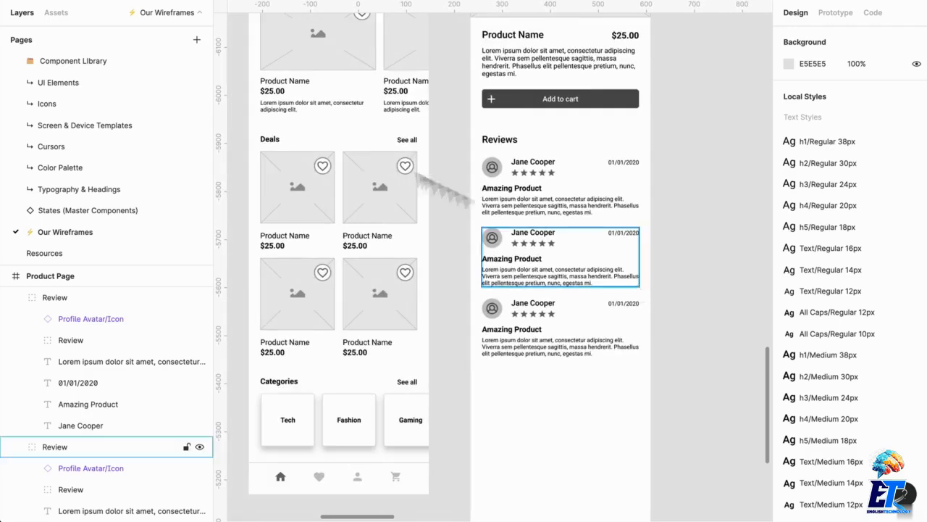
{"action": "left_click", "coordinate": [56, 12]}
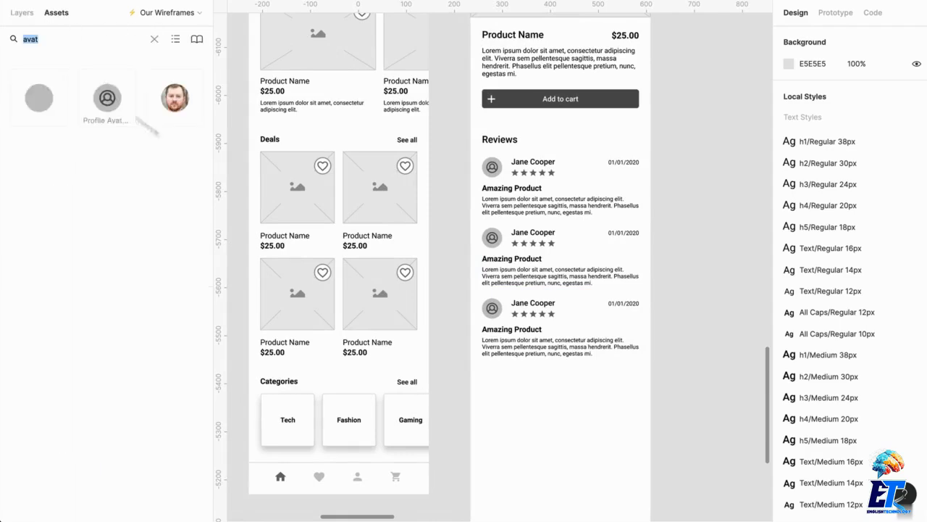
{"action": "left_click", "coordinate": [155, 40]}
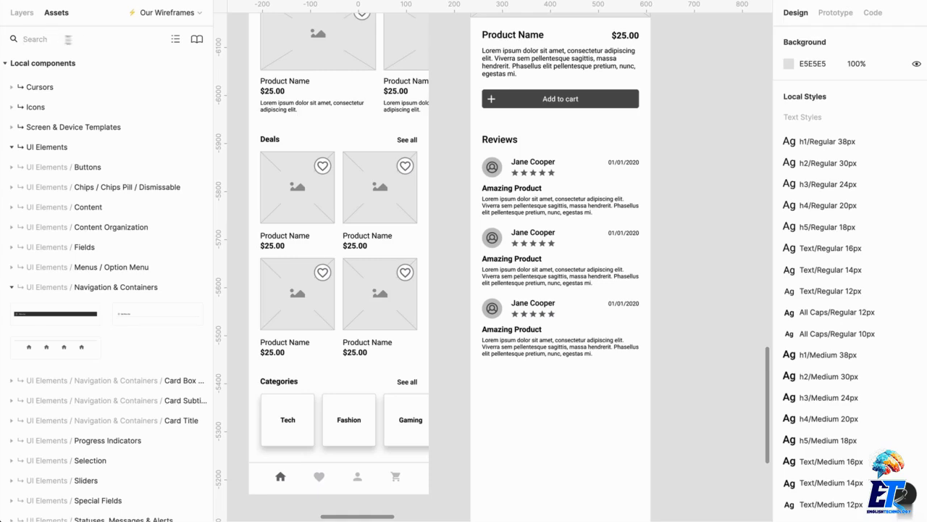
{"action": "type", "text": "secondary bu"}
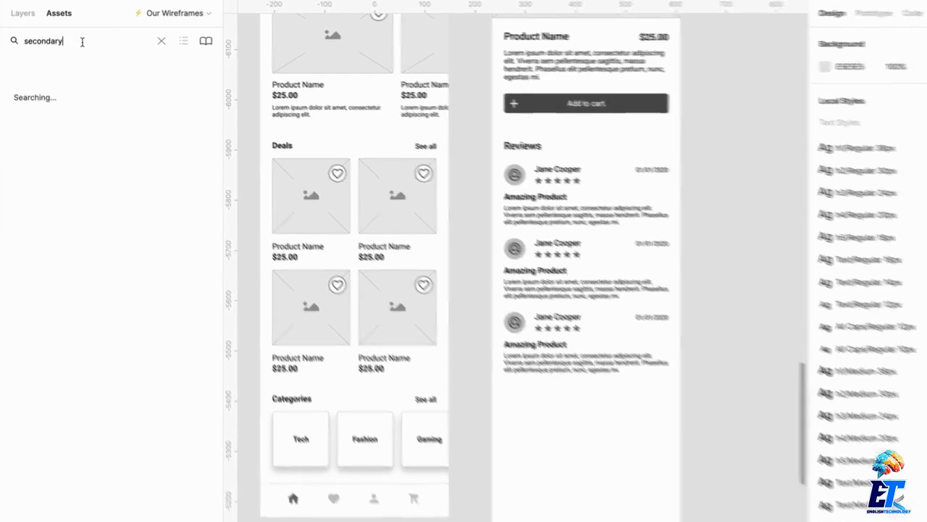
{"action": "type", "text": "tto"}
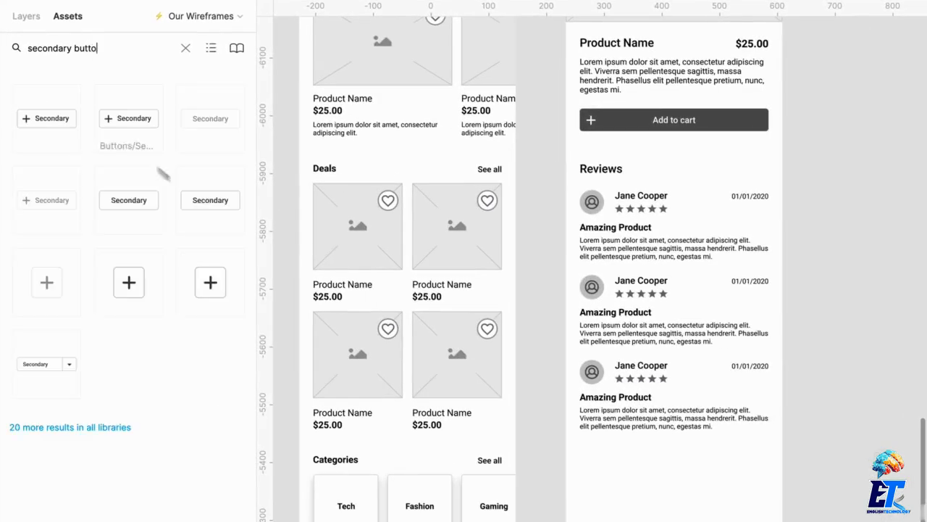
{"action": "left_click_drag", "start_coordinate": [154, 214], "coordinate": [742, 373]}
Step: Stretch the Secondary button to 327 px wide so it lines up with both edges of the reviews
{"action": "left_click_drag", "start_coordinate": [679, 504], "coordinate": [788, 497]}
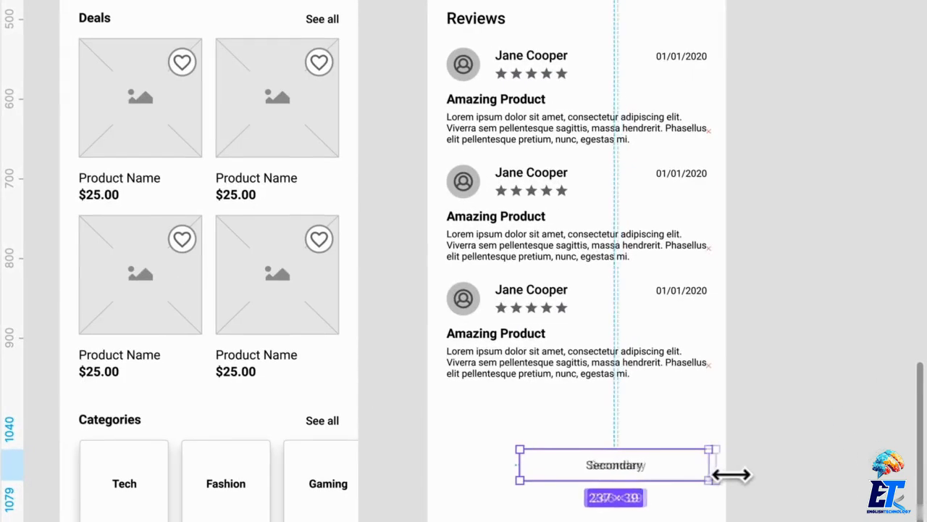
{"action": "left_click_drag", "start_coordinate": [731, 474], "coordinate": [727, 479]}
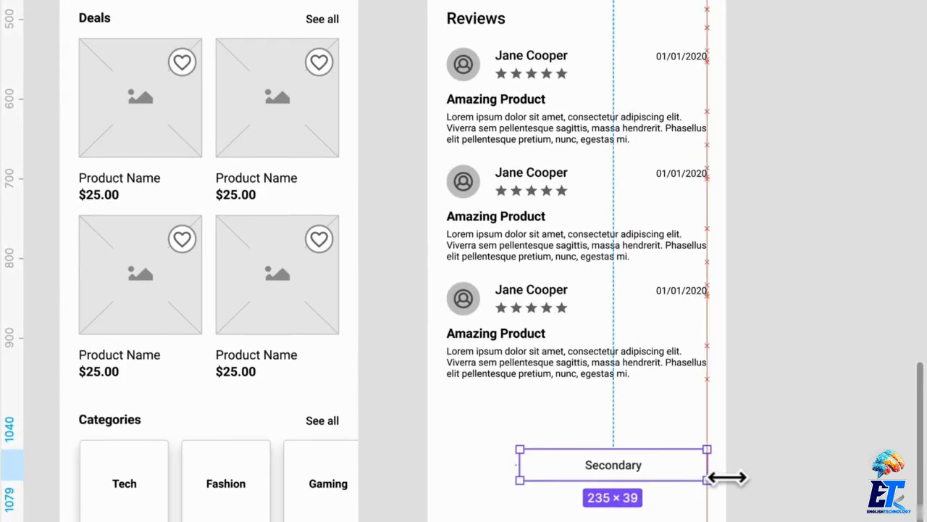
{"action": "left_click_drag", "start_coordinate": [519, 474], "coordinate": [460, 485]}
{"action": "left_click_drag", "start_coordinate": [589, 491], "coordinate": [590, 491]}
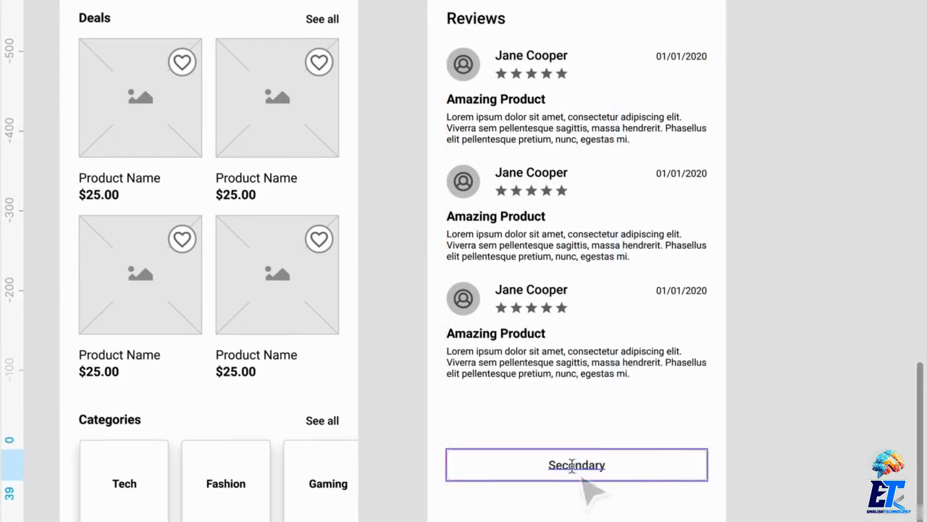
Step: Label the wide button "See more reviews" and move it up to Y 1000, closer to the third review
{"action": "double_click", "coordinate": [572, 465]}
{"action": "type", "text": "See"}
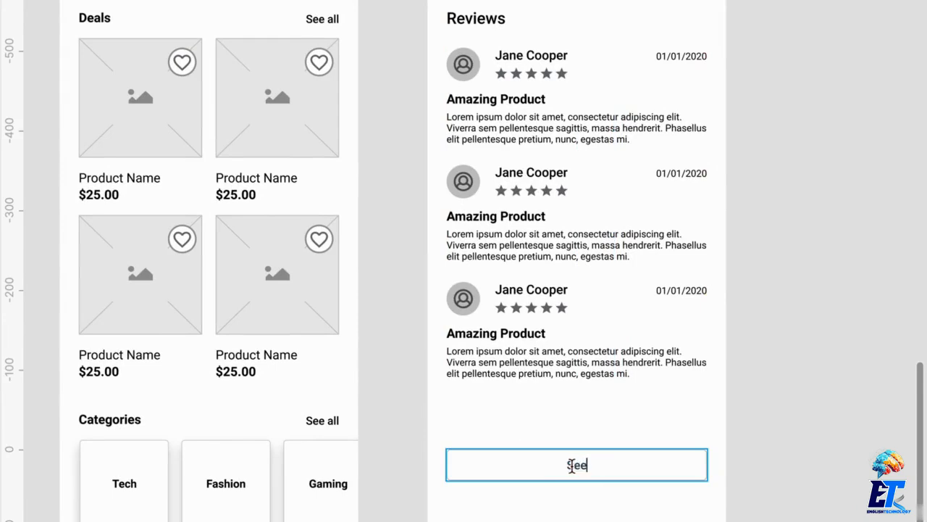
{"action": "type", "text": " more reviews"}
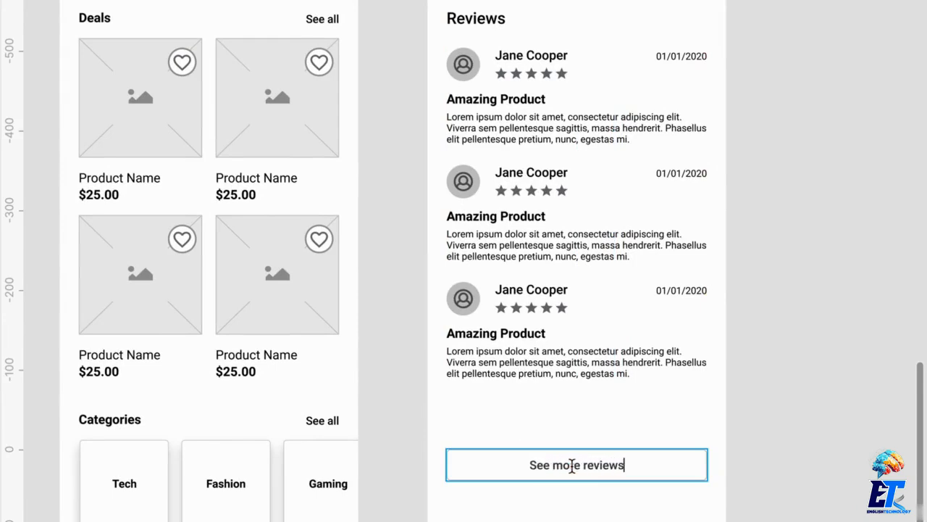
{"action": "left_click", "coordinate": [628, 504]}
{"action": "left_click_drag", "start_coordinate": [644, 474], "coordinate": [646, 422]}
{"action": "left_click", "coordinate": [681, 491]}
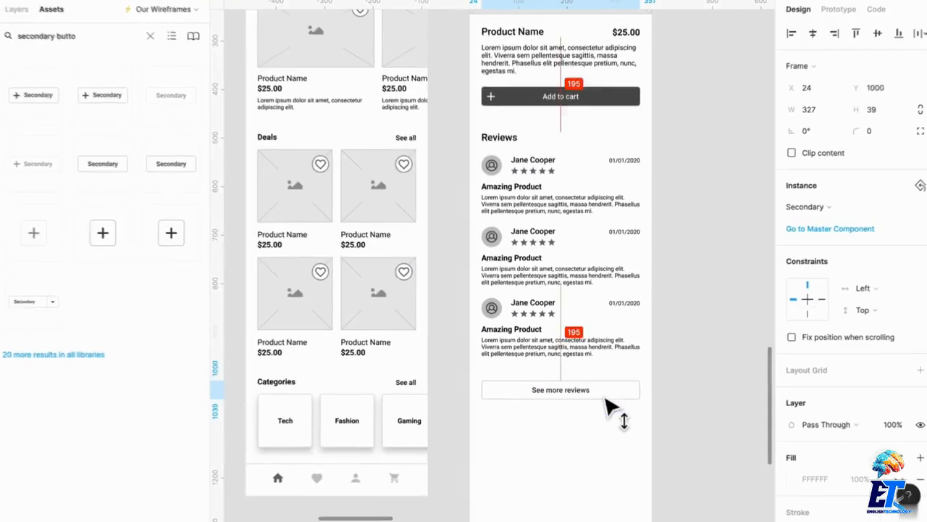
Step: Copy the Homepage's "Just for you" heading, its "See all" link and both product cards to below the "See more reviews" button
{"action": "scroll", "coordinate": [628, 433], "scroll_direction": "down", "scroll_amount": 5}
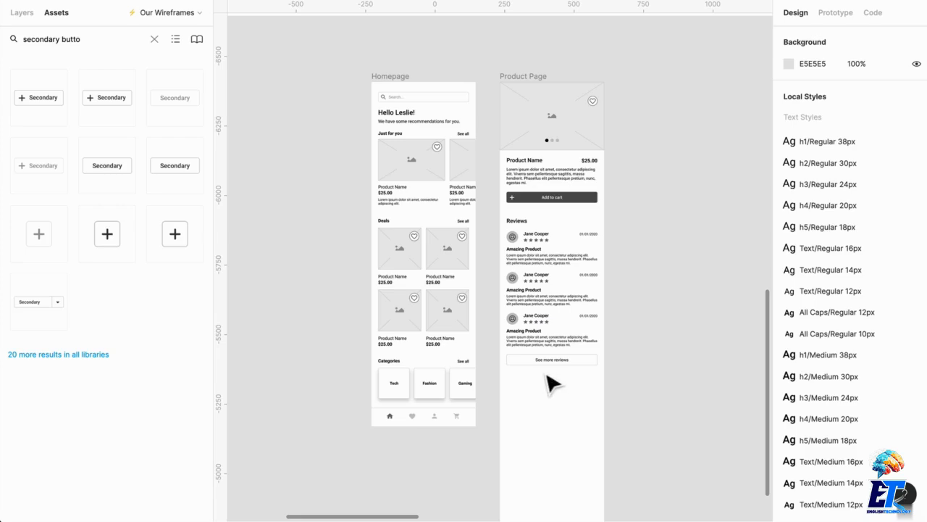
{"action": "scroll", "coordinate": [552, 377], "scroll_direction": "down", "scroll_amount": 2}
{"action": "scroll", "coordinate": [558, 376], "scroll_direction": "up", "scroll_amount": 3}
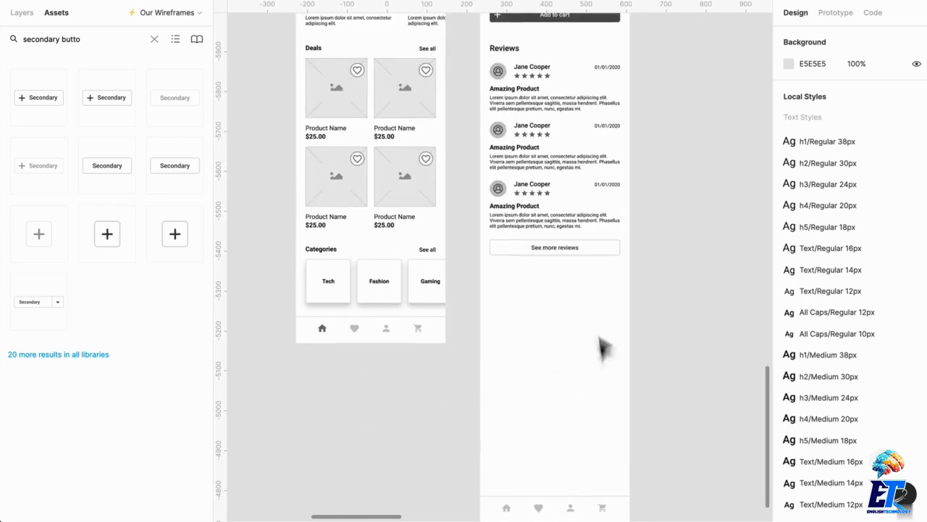
{"action": "scroll", "coordinate": [502, 317], "scroll_direction": "up", "scroll_amount": 2}
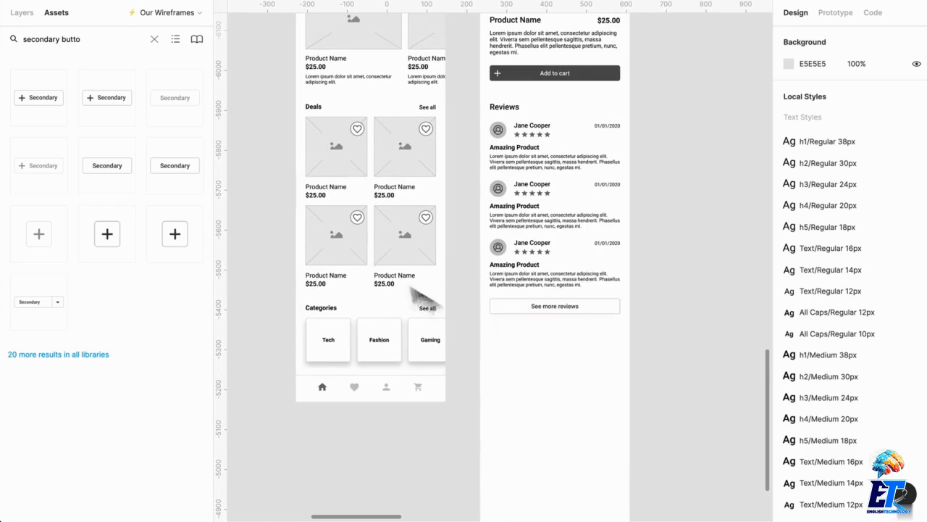
{"action": "scroll", "coordinate": [362, 269], "scroll_direction": "up", "scroll_amount": 3}
{"action": "left_click", "coordinate": [360, 121]}
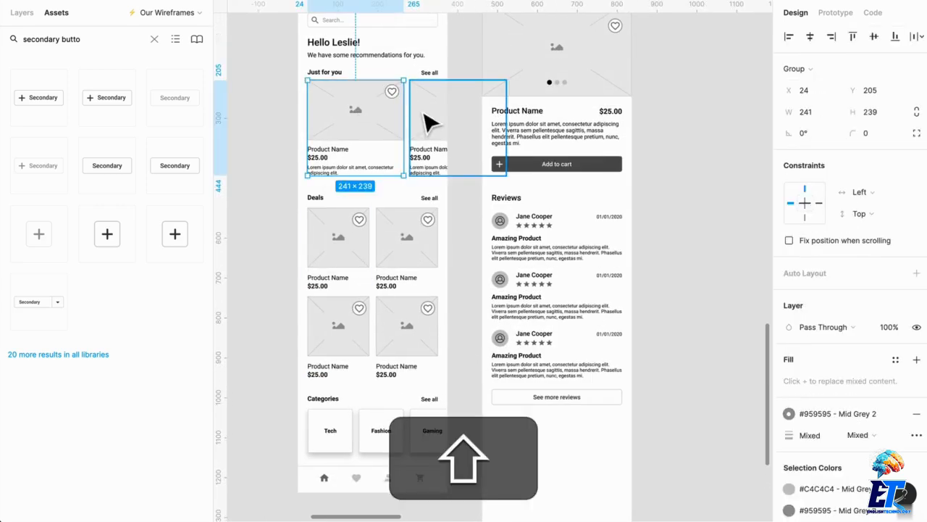
{"action": "left_click", "coordinate": [428, 124], "text": "shift"}
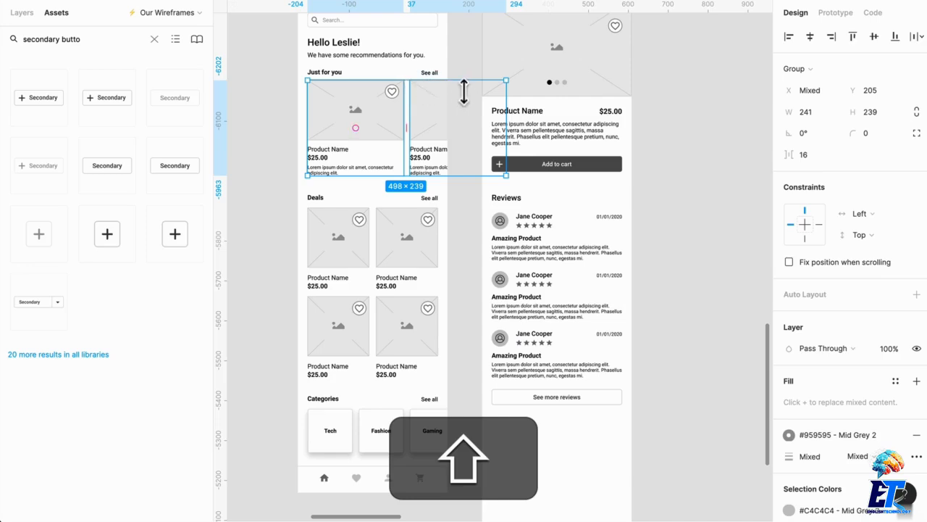
{"action": "left_click", "coordinate": [426, 74], "text": "shift"}
{"action": "left_click", "coordinate": [335, 75], "text": "shift"}
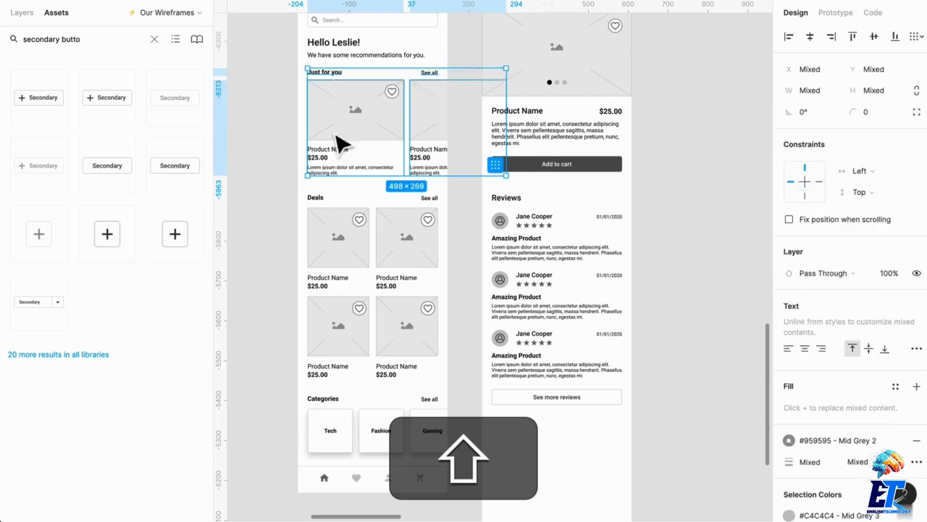
{"action": "left_click_drag", "start_coordinate": [335, 137], "coordinate": [523, 479]}
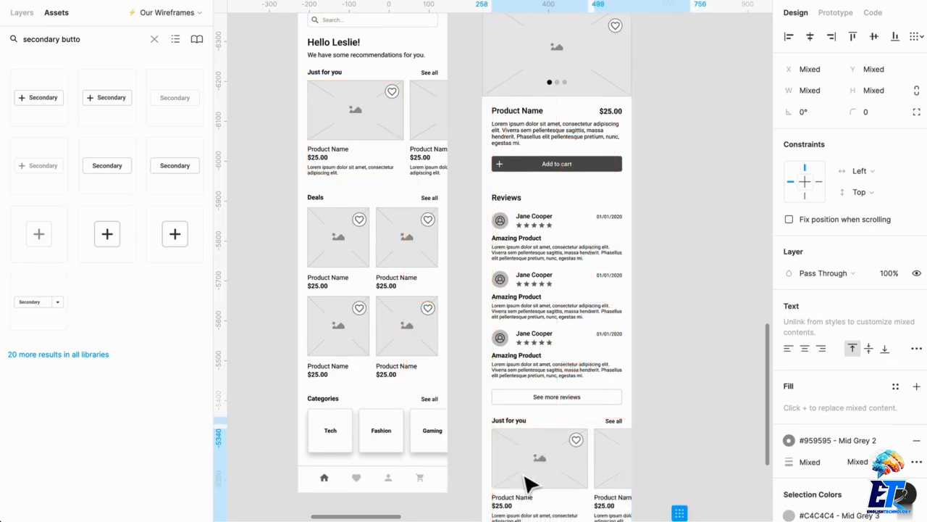
Step: Change the copied "Just for you" heading on the Product Page to "Similar products"
{"action": "scroll", "coordinate": [575, 354], "scroll_direction": "down", "scroll_amount": 3}
{"action": "scroll", "coordinate": [575, 354], "scroll_direction": "up", "scroll_amount": 5}
{"action": "scroll", "coordinate": [561, 378], "scroll_direction": "up", "scroll_amount": 3}
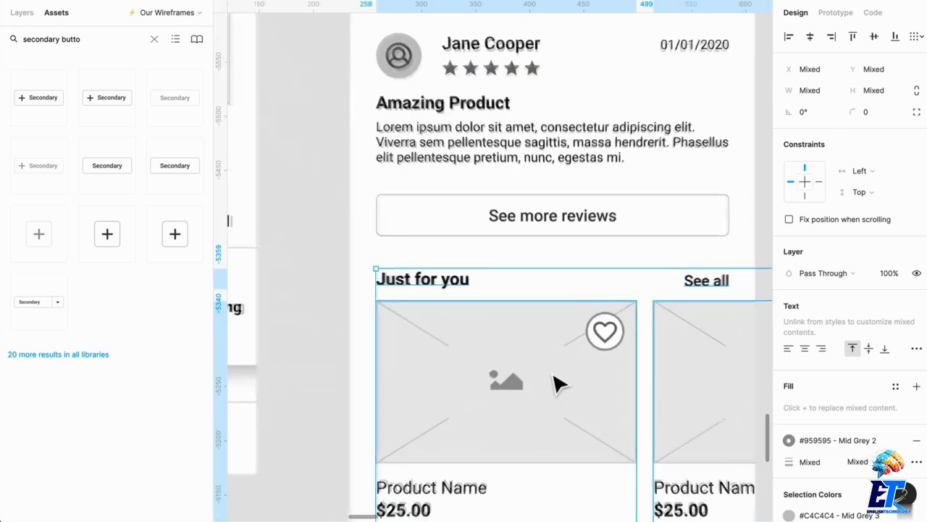
{"action": "double_click", "coordinate": [450, 282]}
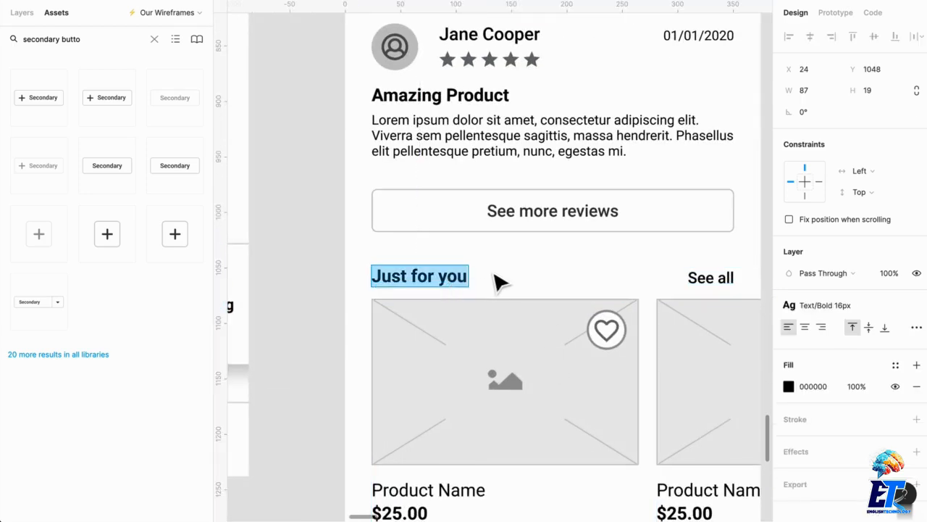
{"action": "type", "text": "Similar Pr"}
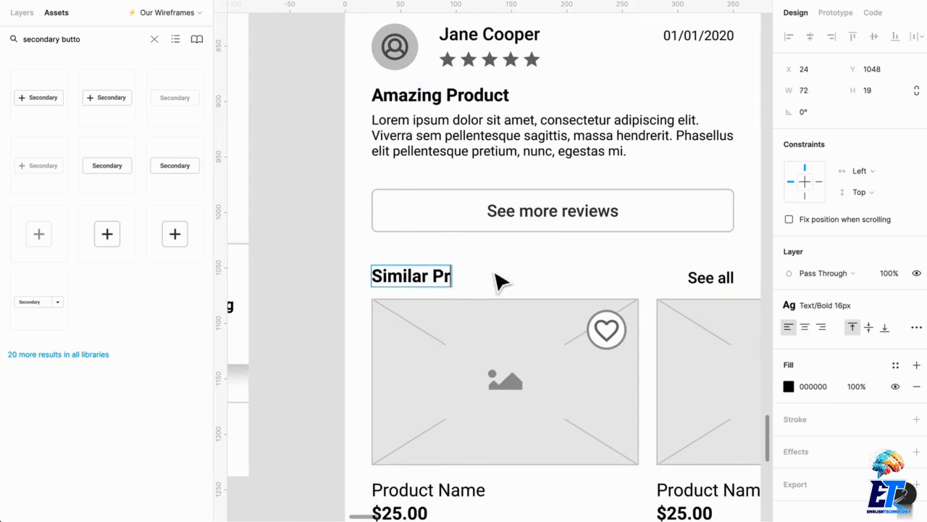
{"action": "key", "text": "BackSpace"}
{"action": "key", "text": "BackSpace"}
{"action": "type", "text": "product"}
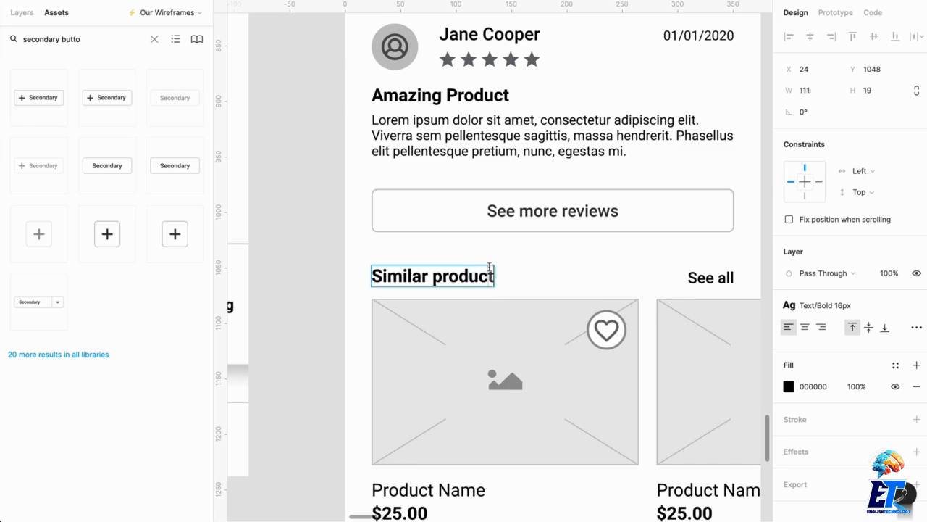
{"action": "type", "text": "s"}
Step: Delete the lorem ipsum description text from both product cards in the Similar products section
{"action": "scroll", "coordinate": [486, 267], "scroll_direction": "down", "scroll_amount": 3, "text": "ctrl"}
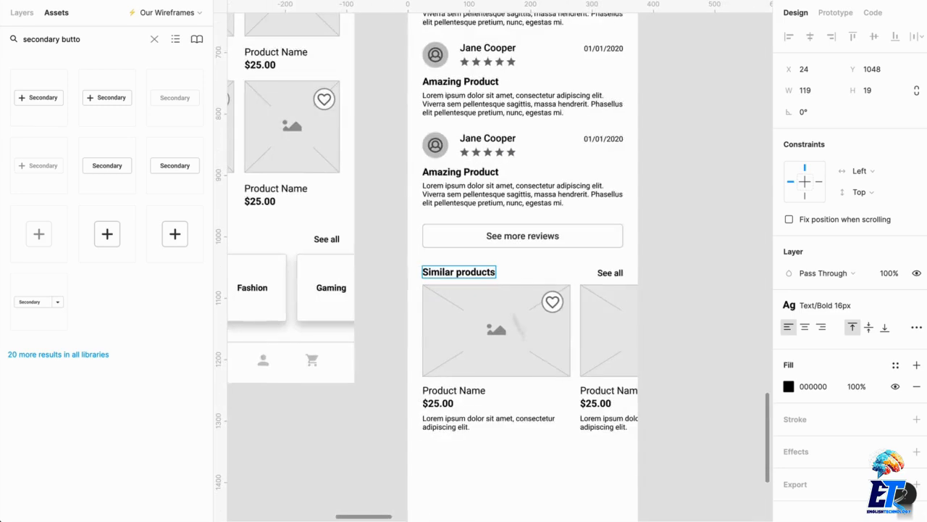
{"action": "scroll", "coordinate": [550, 418], "scroll_direction": "down", "scroll_amount": 2}
{"action": "double_click", "coordinate": [505, 374]}
{"action": "key", "text": "Escape"}
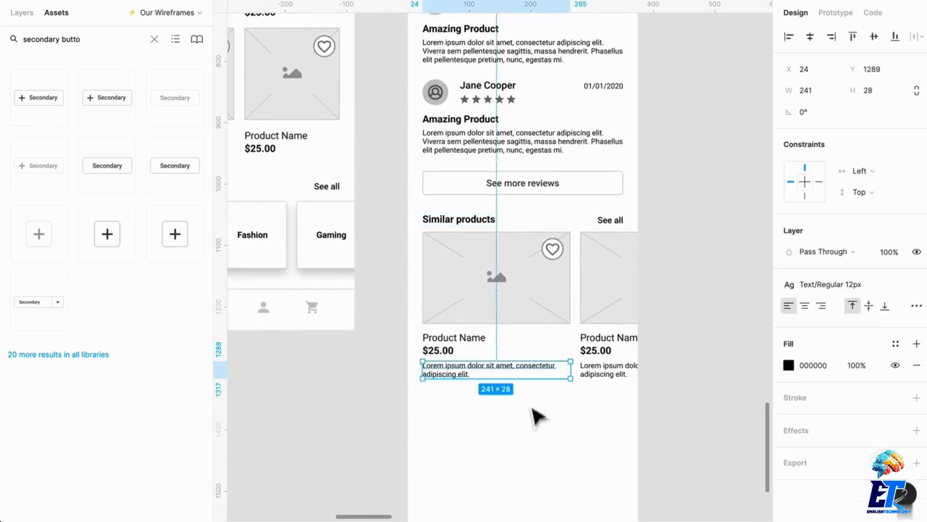
{"action": "left_click", "coordinate": [606, 382], "text": "shift"}
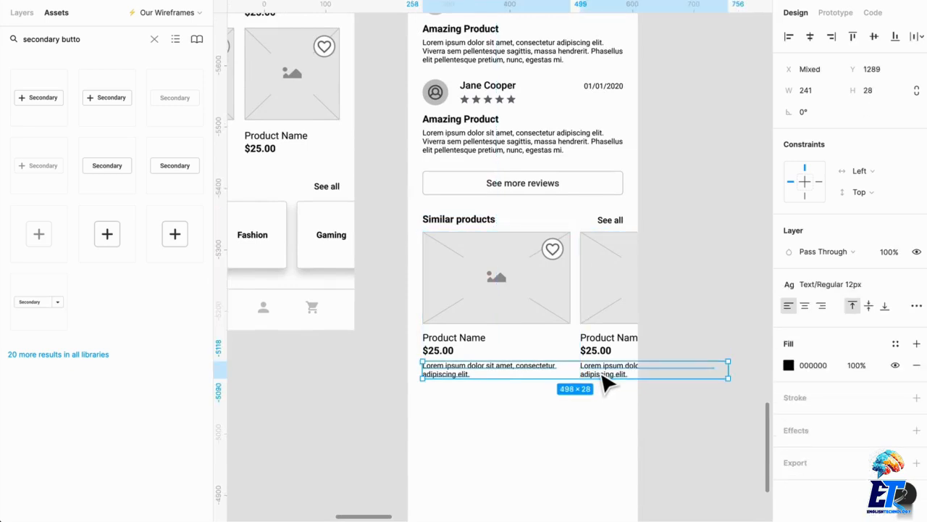
{"action": "key", "text": "Delete"}
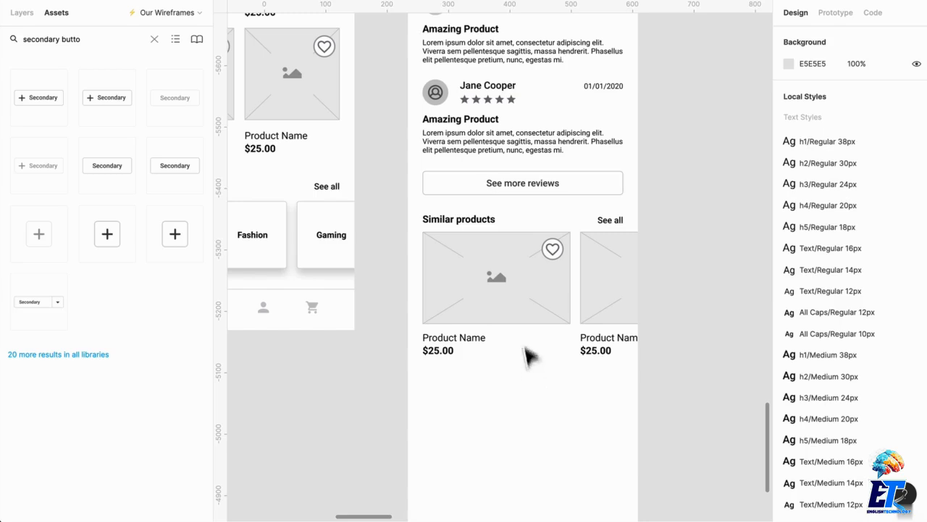
Step: Shorten the Product Page frame from its lower edge so the navigation bar sits just below the Similar products cards
{"action": "left_click", "coordinate": [511, 306]}
{"action": "scroll", "coordinate": [590, 411], "scroll_direction": "down", "scroll_amount": 3, "text": "ctrl"}
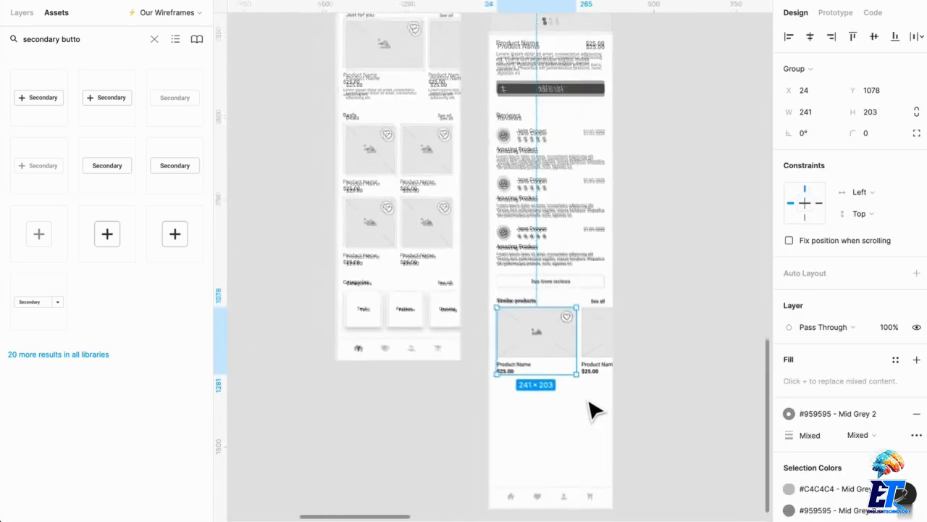
{"action": "scroll", "coordinate": [580, 221], "scroll_direction": "up", "scroll_amount": 3}
{"action": "left_click", "coordinate": [523, 99]}
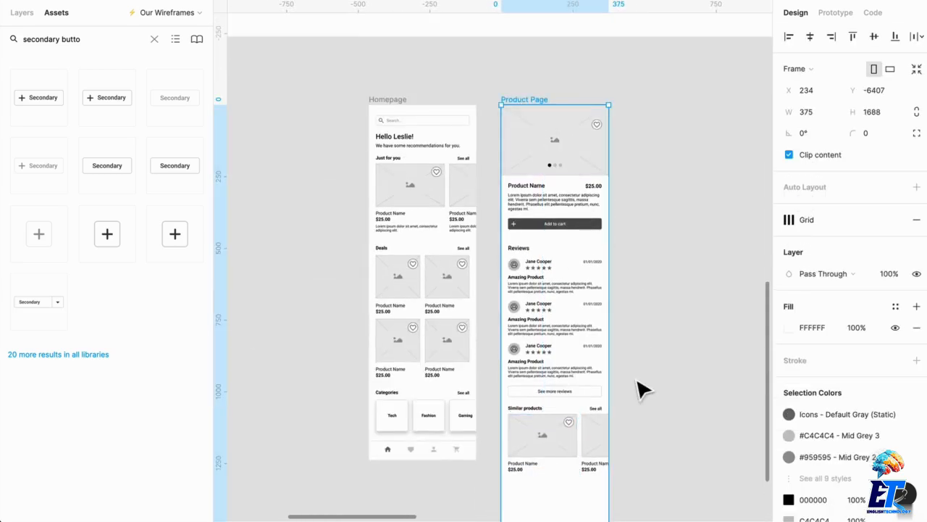
{"action": "scroll", "coordinate": [573, 483], "scroll_direction": "down", "scroll_amount": 5}
{"action": "left_click_drag", "start_coordinate": [569, 472], "coordinate": [568, 380]}
{"action": "left_click", "coordinate": [572, 414]}
Step: Review the whole Product Page layout, from the image carousel and Add to cart button down to Similar products and the navigation bar
{"action": "scroll", "coordinate": [563, 314], "scroll_direction": "up", "scroll_amount": 5}
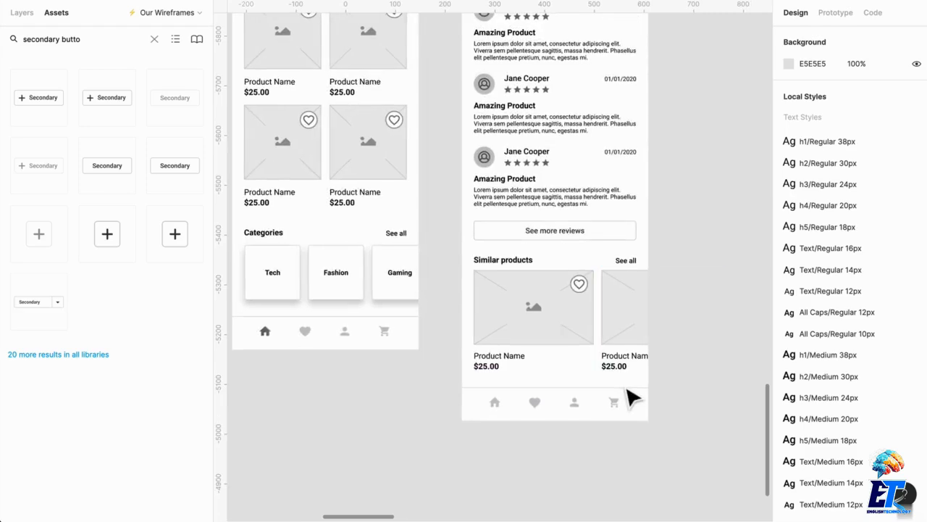
{"action": "scroll", "coordinate": [622, 391], "scroll_direction": "up", "scroll_amount": 10}
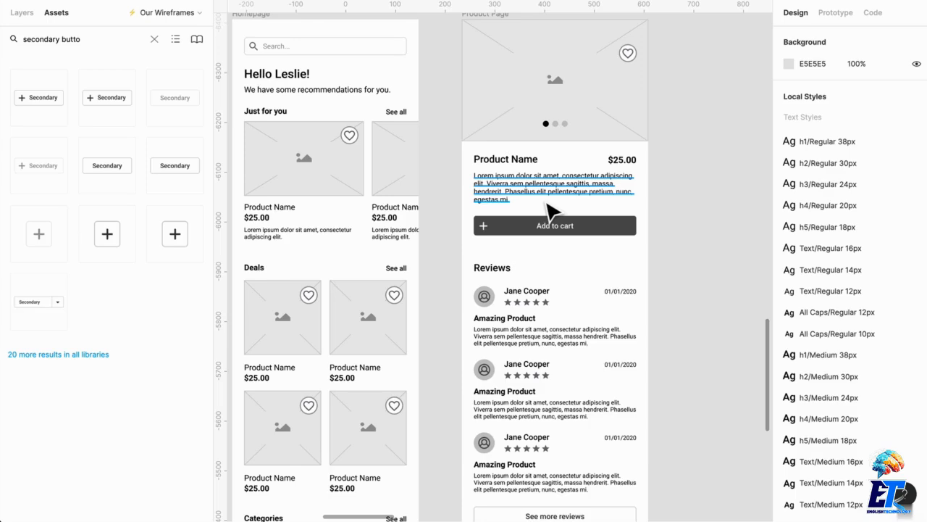
{"action": "scroll", "coordinate": [555, 327], "scroll_direction": "down", "scroll_amount": 4}
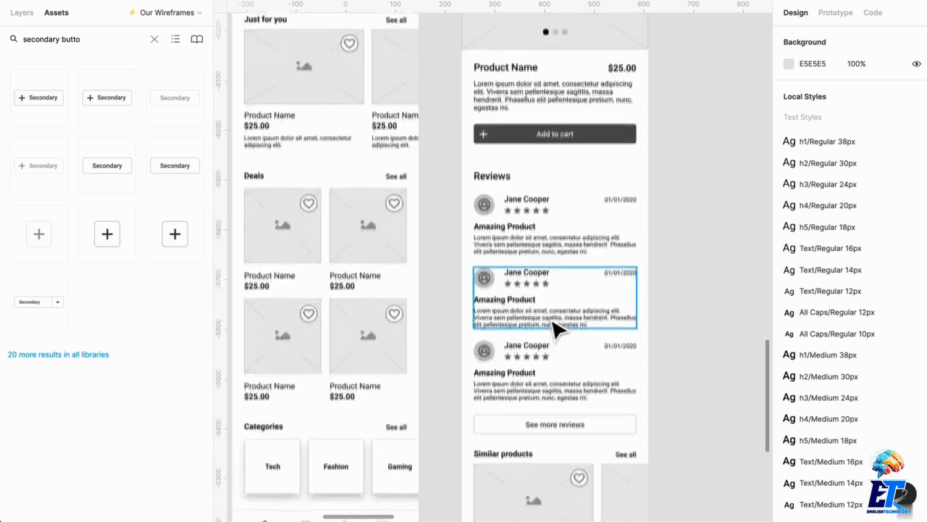
{"action": "scroll", "coordinate": [555, 377], "scroll_direction": "down", "scroll_amount": 4}
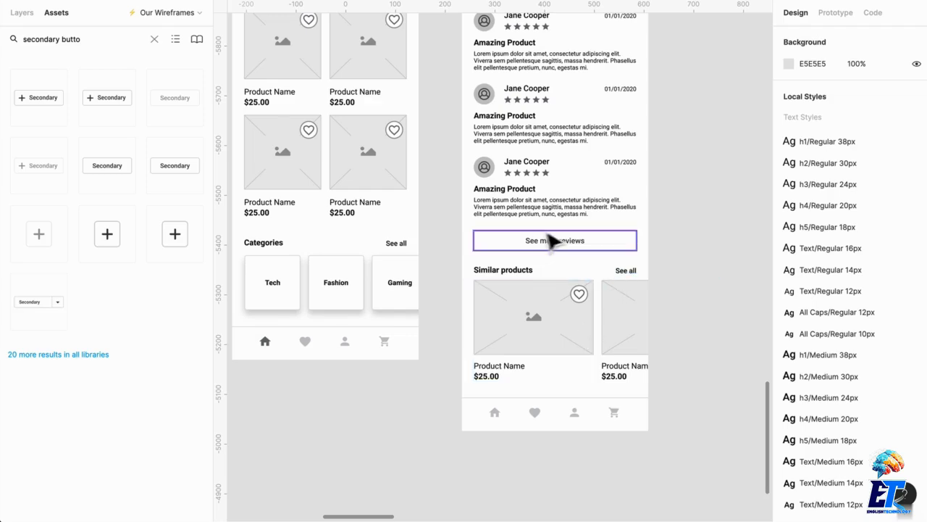
{"action": "scroll", "coordinate": [644, 257], "scroll_direction": "up", "scroll_amount": 2}
{"action": "scroll", "coordinate": [644, 258], "scroll_direction": "up", "scroll_amount": 2}
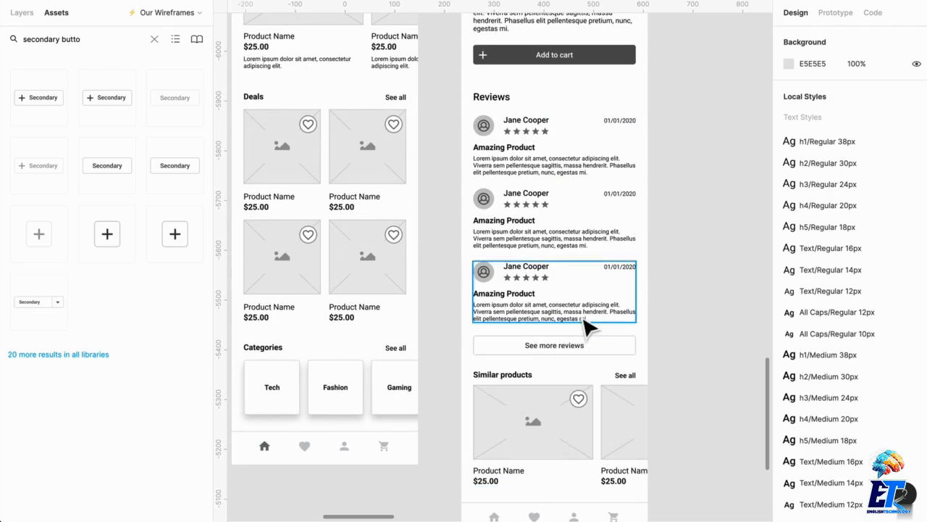
{"action": "scroll", "coordinate": [585, 328], "scroll_direction": "down", "scroll_amount": 2}
{"action": "scroll", "coordinate": [587, 327], "scroll_direction": "up", "scroll_amount": 8}
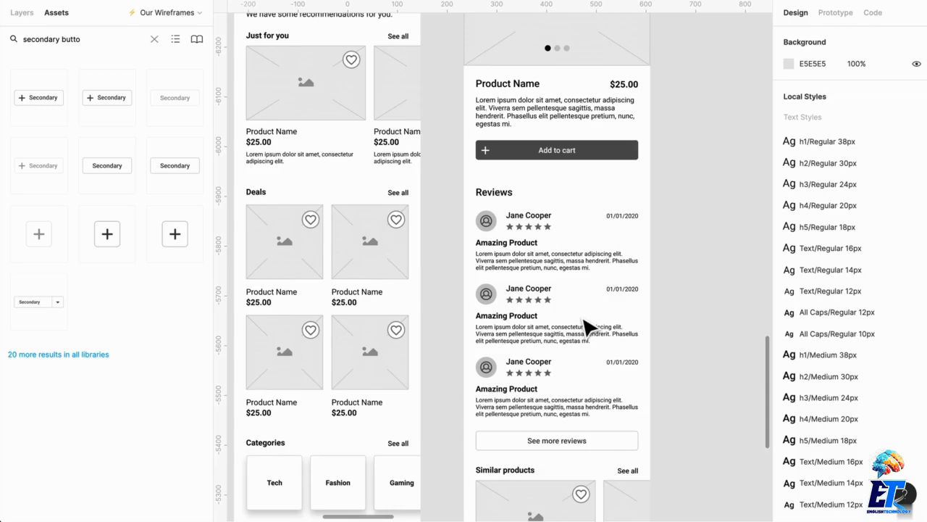
{"action": "scroll", "coordinate": [585, 327], "scroll_direction": "down", "scroll_amount": 4}
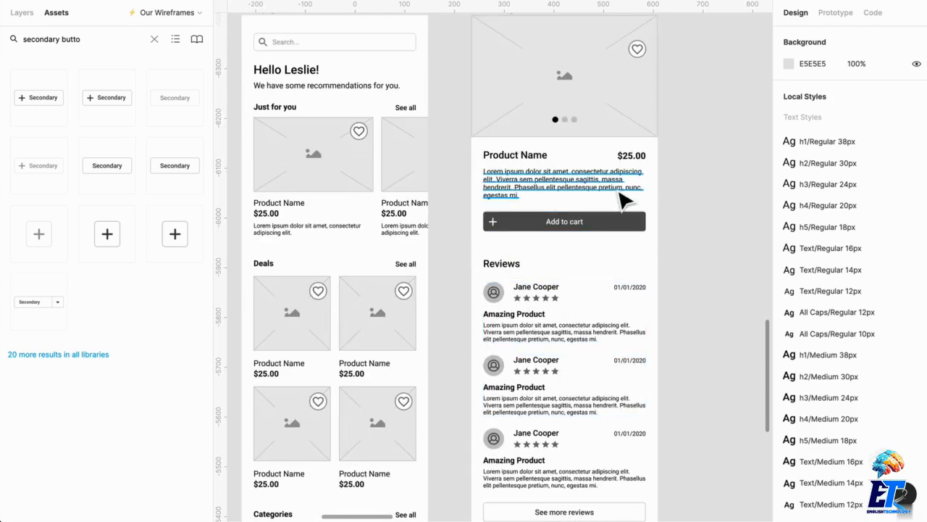
{"action": "scroll", "coordinate": [625, 236], "scroll_direction": "up", "scroll_amount": 1}
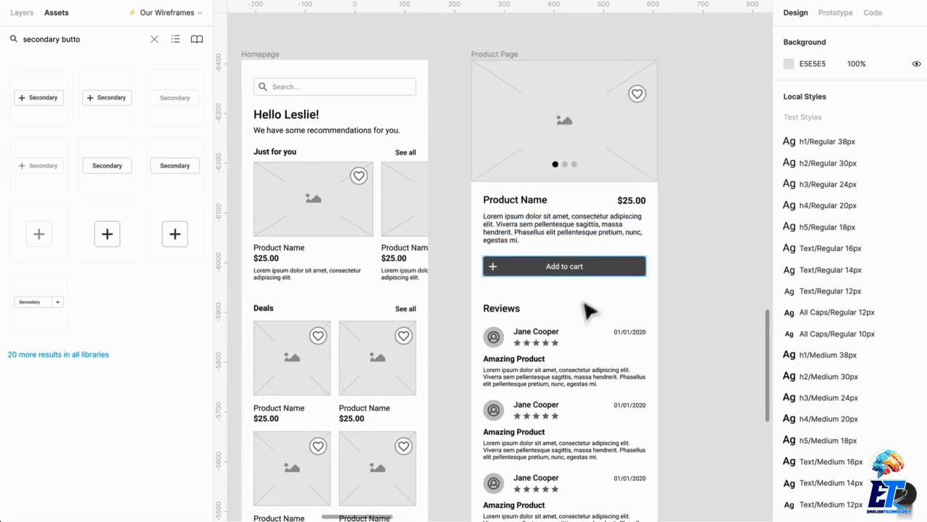